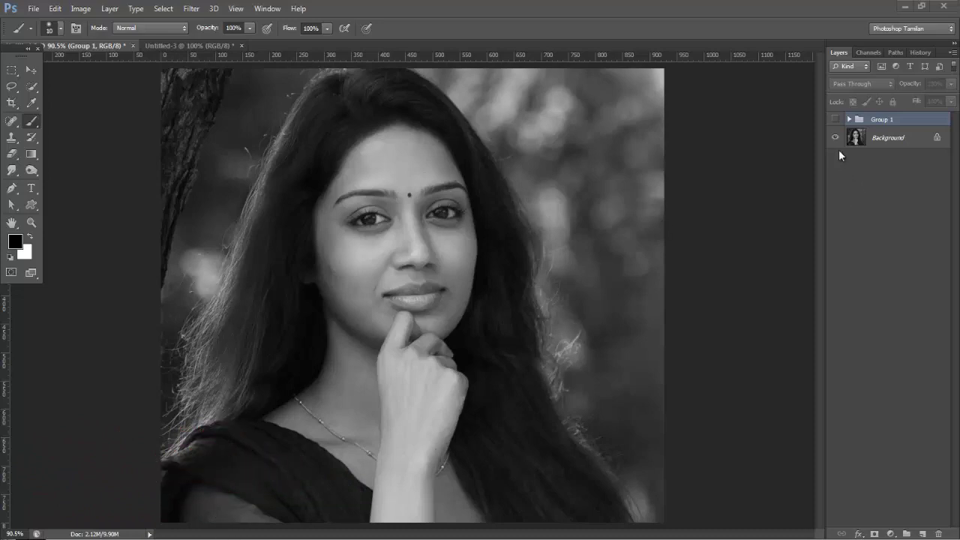
Step: Toggle Group 1's visibility to compare the colourised portrait with the grey original
{"action": "left_click", "coordinate": [833, 120]}
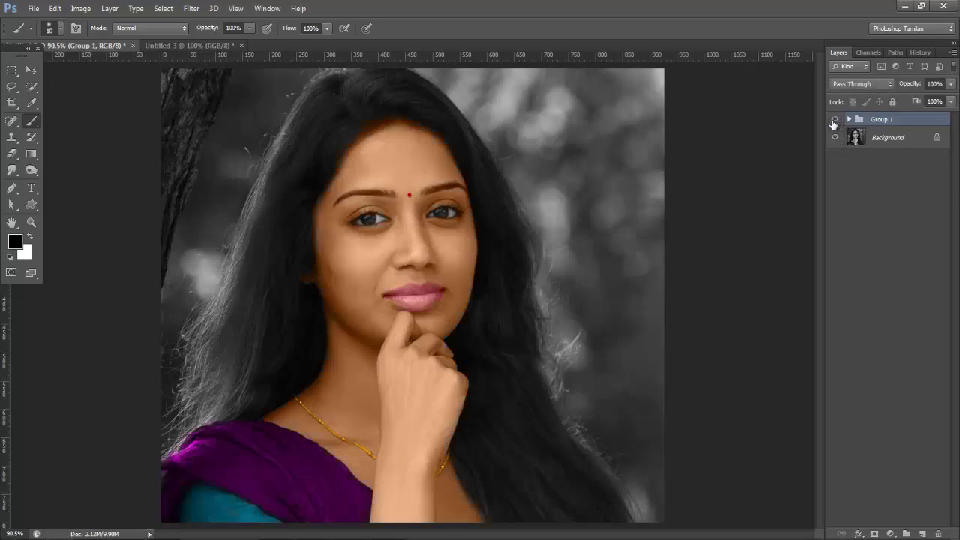
{"action": "left_click", "coordinate": [833, 120]}
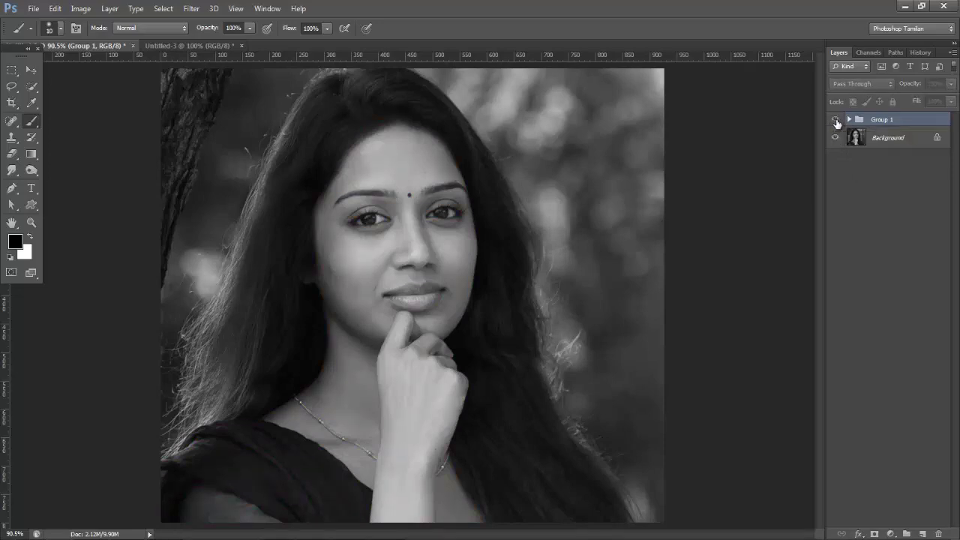
{"action": "left_click", "coordinate": [835, 122]}
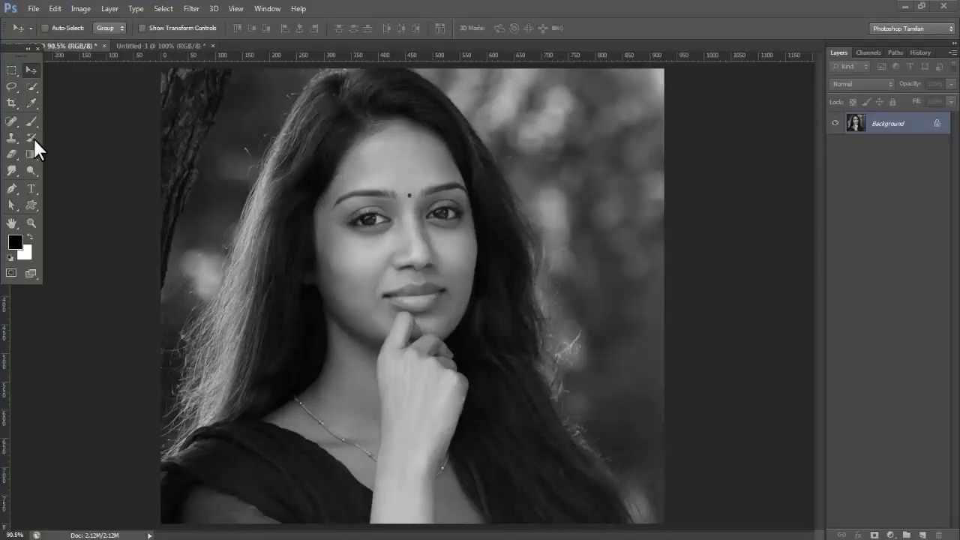
Step: Add a new empty layer and sample the tan skin colour from the swatch document
{"action": "left_click", "coordinate": [300, 184]}
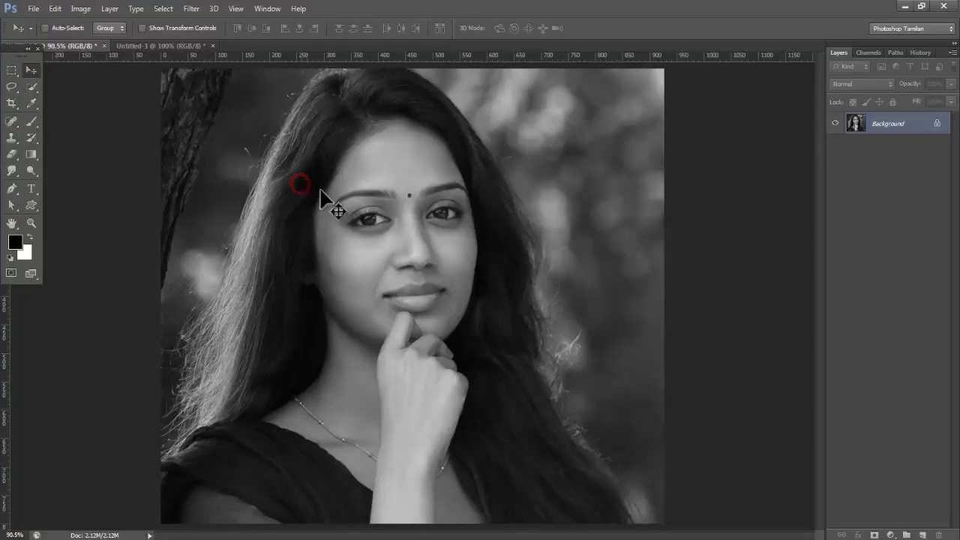
{"action": "left_click", "coordinate": [923, 534]}
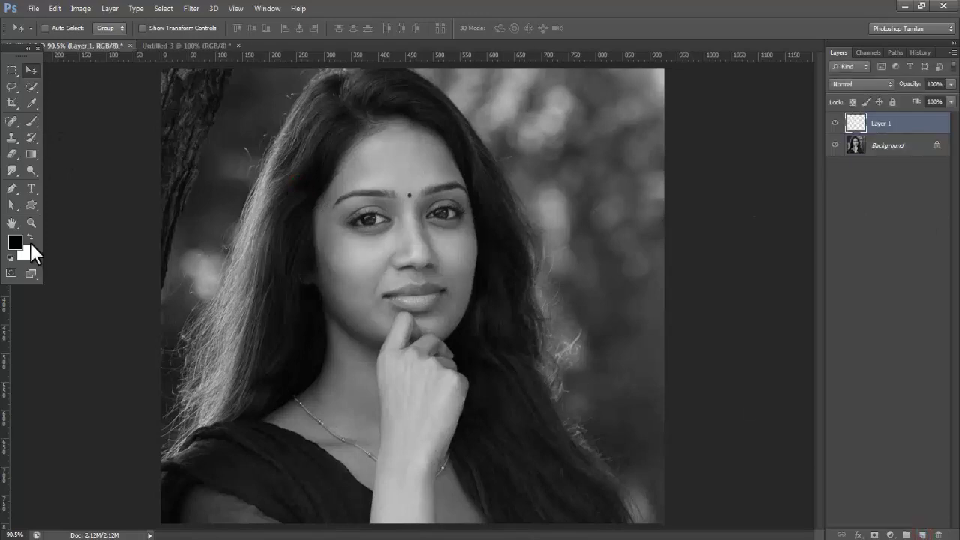
{"action": "left_click", "coordinate": [191, 45]}
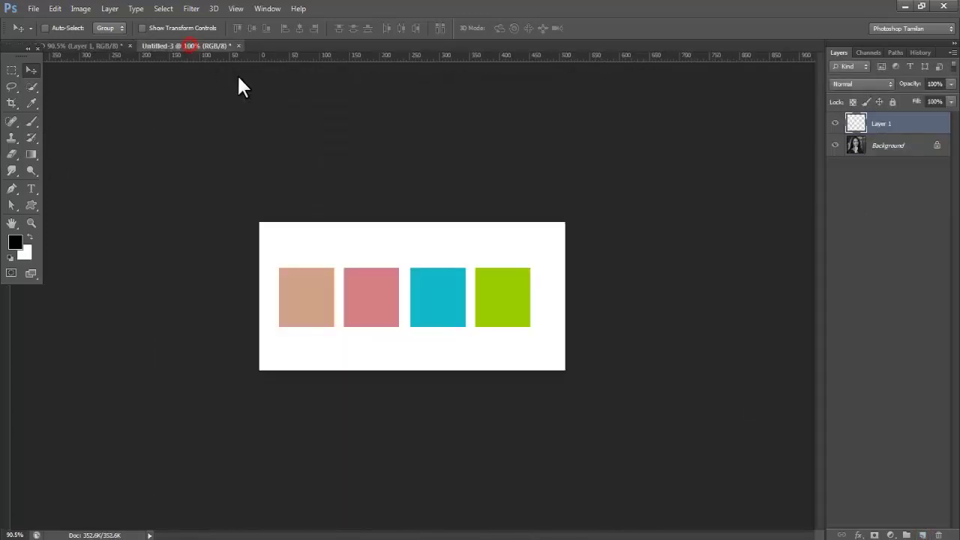
{"action": "left_click", "coordinate": [14, 244]}
{"action": "left_click", "coordinate": [300, 300]}
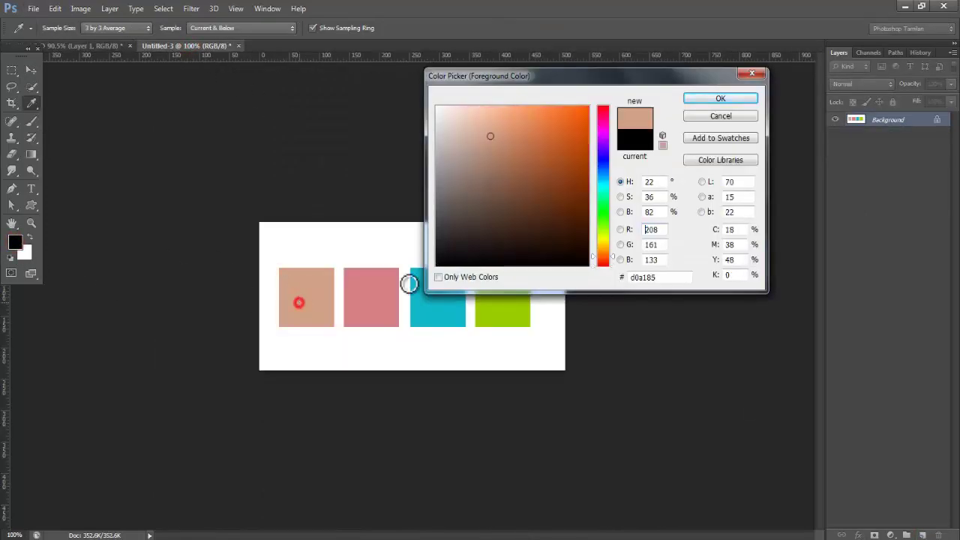
{"action": "left_click", "coordinate": [726, 101]}
Step: Back in the portrait, fill Layer 1 with the sampled tan colour
{"action": "left_click", "coordinate": [85, 45]}
{"action": "key", "text": "z"}
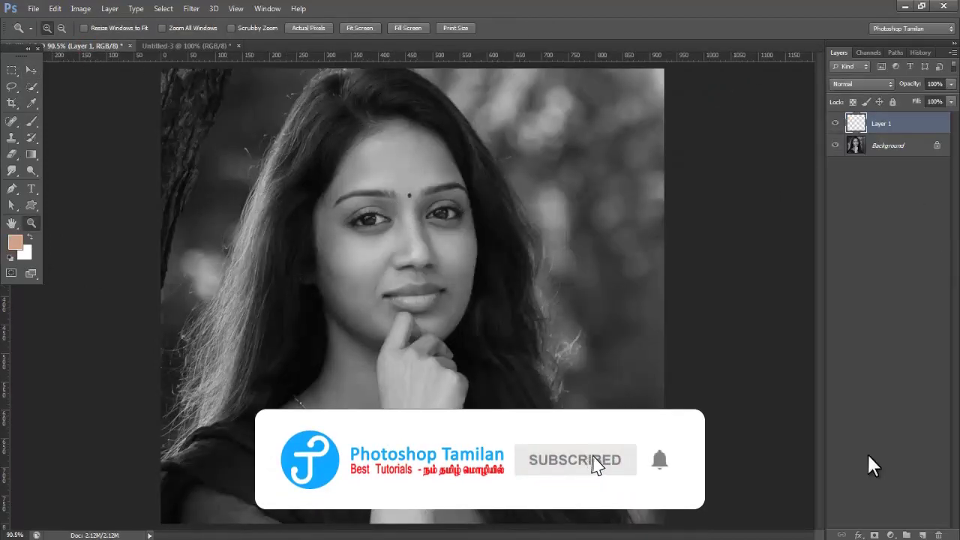
{"action": "key", "text": "alt+BackSpace"}
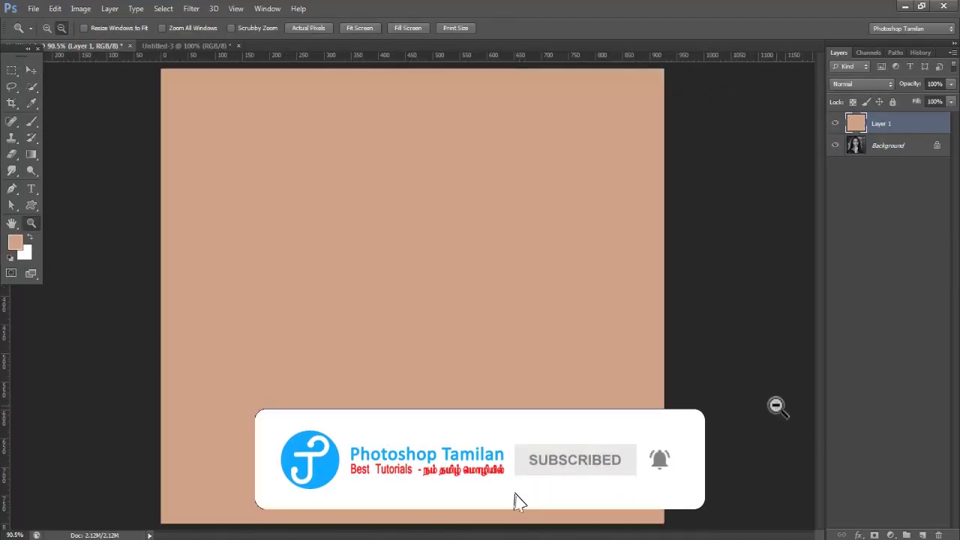
Step: Add a mask to the tan layer and invert it to hide the fill, zooming on the forehead
{"action": "left_click", "coordinate": [874, 535]}
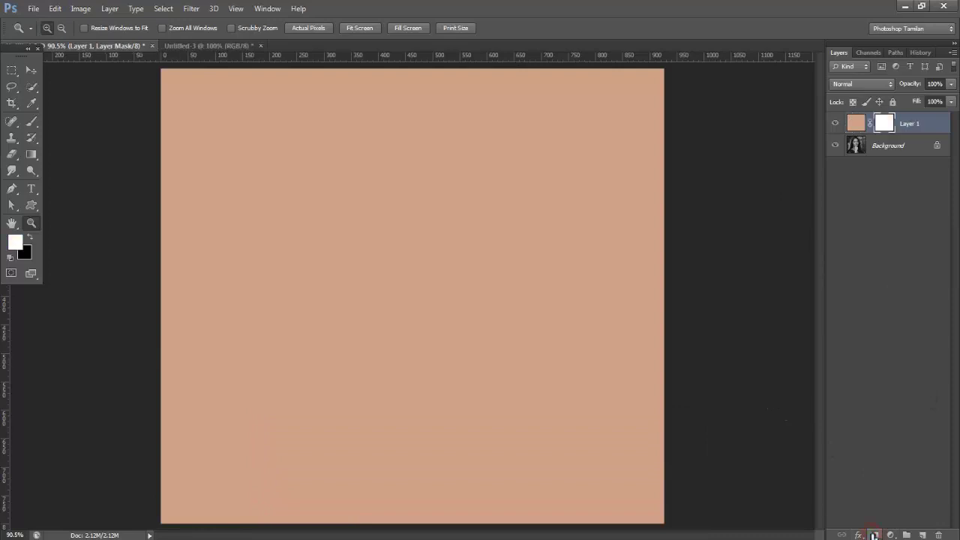
{"action": "key", "text": "ctrl+i"}
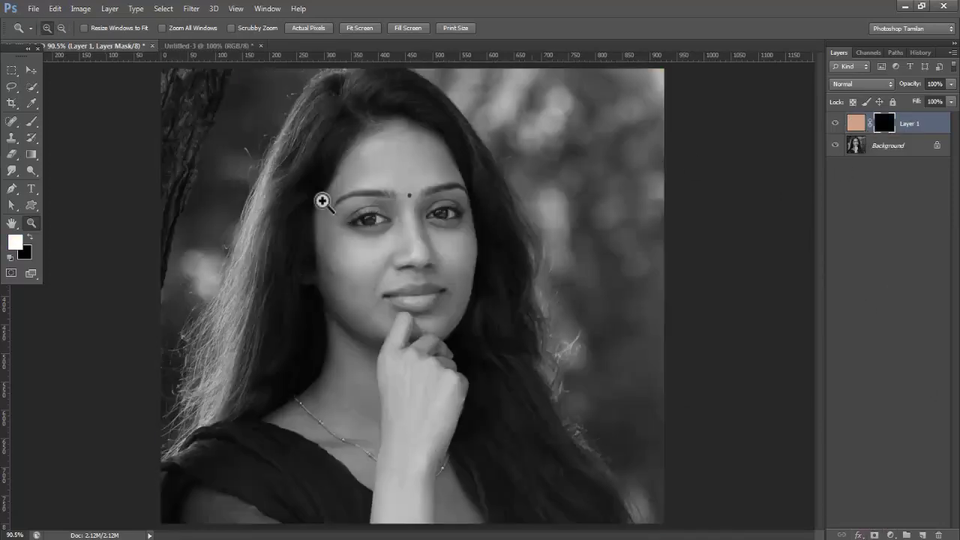
{"action": "scroll", "coordinate": [253, 127], "scroll_direction": "up", "scroll_amount": 2}
{"action": "scroll", "coordinate": [546, 315], "scroll_direction": "up", "scroll_amount": 3}
{"action": "left_click_drag", "start_coordinate": [303, 184], "coordinate": [309, 255]}
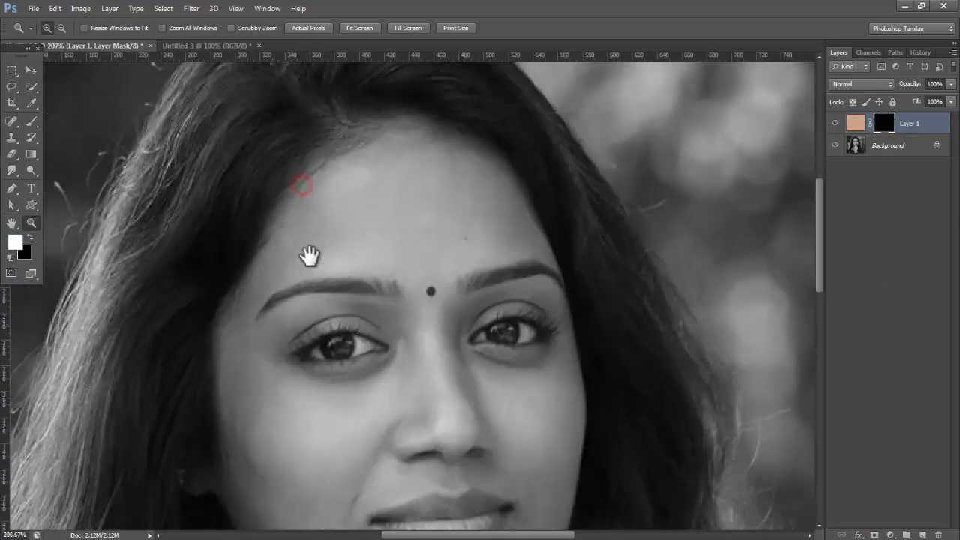
Step: Brush a white test stroke along the hairline, enlarge the brush, and set the layer to Color
{"action": "left_click", "coordinate": [31, 122]}
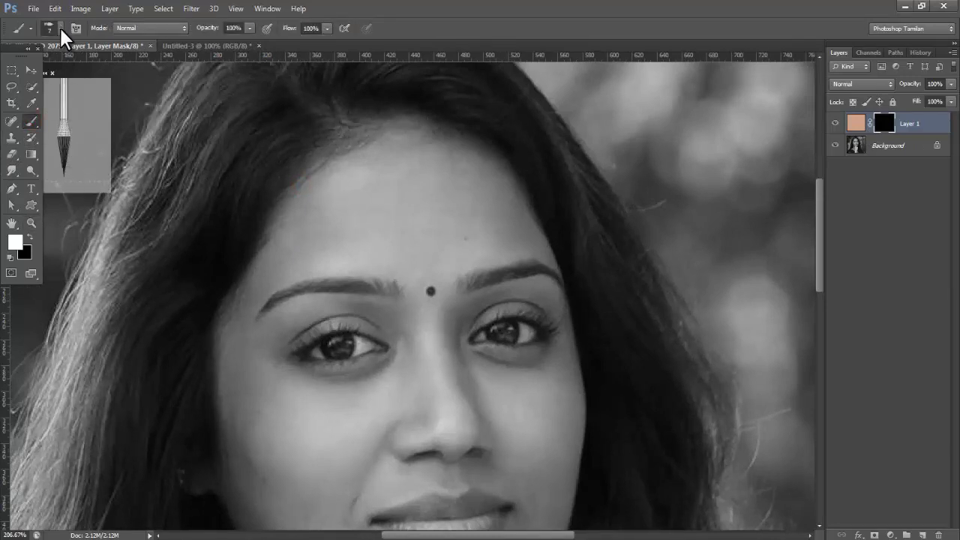
{"action": "left_click_drag", "start_coordinate": [347, 130], "coordinate": [403, 117]}
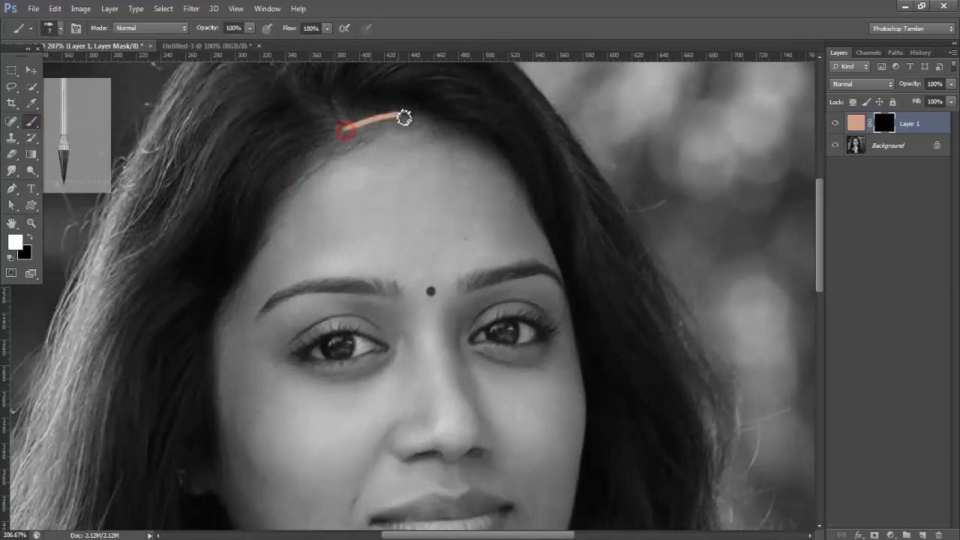
{"action": "left_click_drag", "start_coordinate": [456, 140], "coordinate": [459, 142]}
{"action": "left_click", "coordinate": [59, 28]}
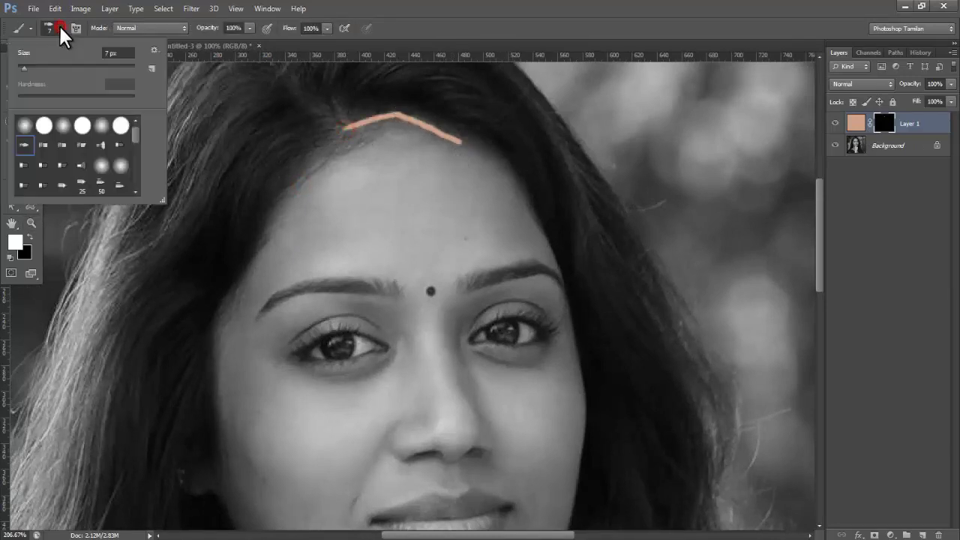
{"action": "left_click", "coordinate": [406, 128]}
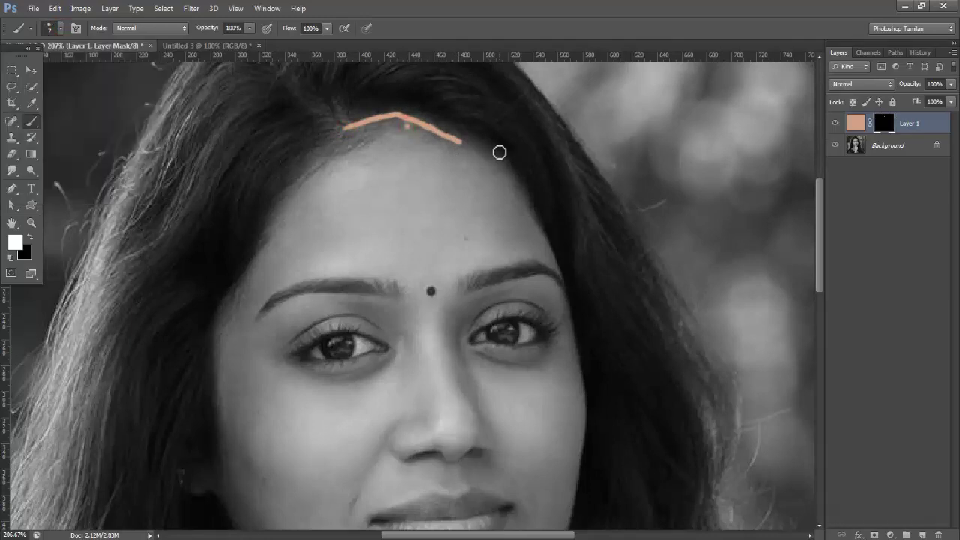
{"action": "key", "text": "bracketright"}
{"action": "key", "text": "bracketright"}
{"action": "key", "text": "bracketright"}
{"action": "left_click", "coordinate": [862, 84]}
{"action": "left_click", "coordinate": [854, 398]}
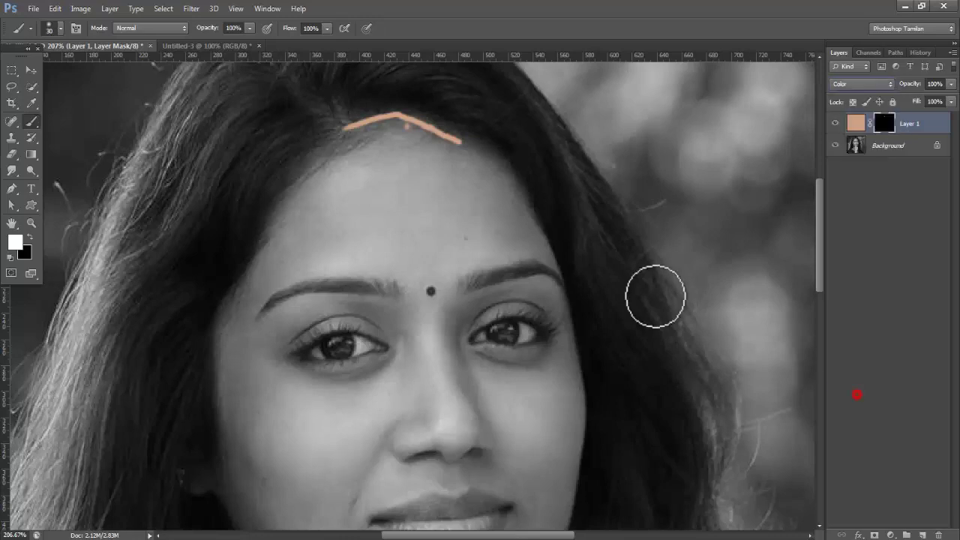
Step: Paint tan skin over the forehead, eyes, nose, cheeks, lips and chin
{"action": "mouse_move", "coordinate": [353, 145]}
{"action": "left_mouse_down"}
{"action": "mouse_move", "coordinate": [413, 139]}
{"action": "mouse_move", "coordinate": [358, 141]}
{"action": "mouse_move", "coordinate": [336, 157]}
{"action": "mouse_move", "coordinate": [439, 150]}
{"action": "mouse_move", "coordinate": [496, 185]}
{"action": "mouse_move", "coordinate": [533, 248]}
{"action": "mouse_move", "coordinate": [493, 170]}
{"action": "mouse_move", "coordinate": [546, 278]}
{"action": "mouse_move", "coordinate": [558, 446]}
{"action": "mouse_move", "coordinate": [555, 298]}
{"action": "mouse_move", "coordinate": [563, 342]}
{"action": "mouse_move", "coordinate": [554, 400]}
{"action": "mouse_move", "coordinate": [514, 467]}
{"action": "mouse_move", "coordinate": [423, 473]}
{"action": "mouse_move", "coordinate": [472, 413]}
{"action": "mouse_move", "coordinate": [435, 397]}
{"action": "left_mouse_up"}
{"action": "mouse_move", "coordinate": [347, 395]}
{"action": "left_mouse_down"}
{"action": "mouse_move", "coordinate": [467, 403]}
{"action": "mouse_move", "coordinate": [358, 403]}
{"action": "mouse_move", "coordinate": [401, 285]}
{"action": "mouse_move", "coordinate": [398, 339]}
{"action": "left_mouse_up"}
{"action": "key", "text": "bracketright"}
{"action": "key", "text": "bracketright"}
{"action": "key", "text": "bracketright"}
{"action": "mouse_move", "coordinate": [408, 300]}
{"action": "left_mouse_down"}
{"action": "mouse_move", "coordinate": [413, 133]}
{"action": "mouse_move", "coordinate": [407, 240]}
{"action": "mouse_move", "coordinate": [488, 191]}
{"action": "mouse_move", "coordinate": [498, 217]}
{"action": "mouse_move", "coordinate": [493, 289]}
{"action": "mouse_move", "coordinate": [444, 294]}
{"action": "left_mouse_up"}
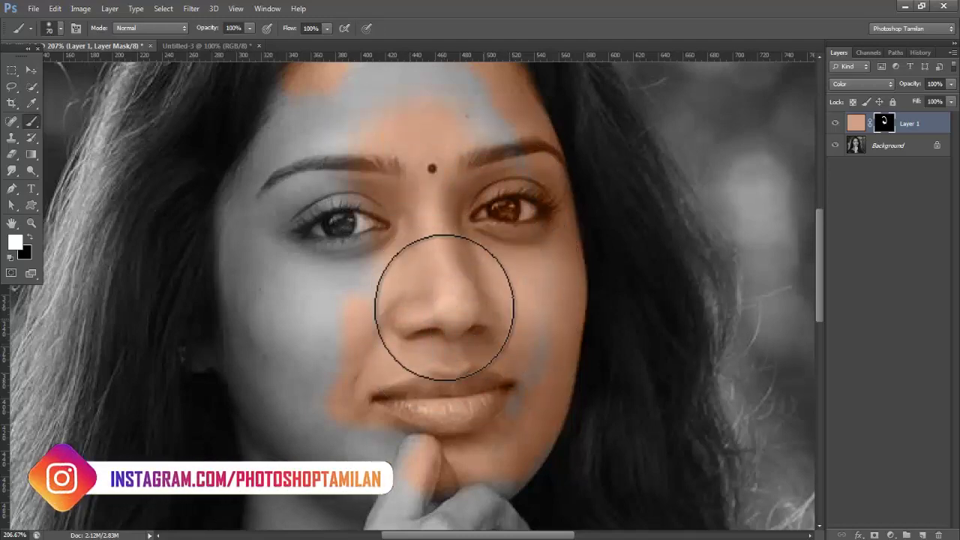
{"action": "left_click_drag", "start_coordinate": [367, 224], "coordinate": [360, 188]}
{"action": "left_click_drag", "start_coordinate": [392, 240], "coordinate": [392, 357]}
{"action": "mouse_move", "coordinate": [394, 191]}
{"action": "left_mouse_down"}
{"action": "mouse_move", "coordinate": [435, 193]}
{"action": "mouse_move", "coordinate": [441, 178]}
{"action": "mouse_move", "coordinate": [403, 146]}
{"action": "left_mouse_up"}
{"action": "mouse_move", "coordinate": [422, 225]}
{"action": "left_mouse_down"}
{"action": "mouse_move", "coordinate": [300, 236]}
{"action": "mouse_move", "coordinate": [412, 175]}
{"action": "mouse_move", "coordinate": [493, 214]}
{"action": "mouse_move", "coordinate": [515, 342]}
{"action": "mouse_move", "coordinate": [518, 495]}
{"action": "left_mouse_up"}
{"action": "left_click_drag", "start_coordinate": [488, 395], "coordinate": [484, 229]}
{"action": "mouse_move", "coordinate": [343, 257]}
{"action": "left_mouse_down"}
{"action": "mouse_move", "coordinate": [268, 203]}
{"action": "mouse_move", "coordinate": [250, 153]}
{"action": "mouse_move", "coordinate": [310, 365]}
{"action": "mouse_move", "coordinate": [380, 408]}
{"action": "mouse_move", "coordinate": [439, 240]}
{"action": "left_mouse_up"}
Step: Paint tan skin over the hand, knuckles, wrist and neck around the necklace
{"action": "left_click_drag", "start_coordinate": [525, 411], "coordinate": [525, 218]}
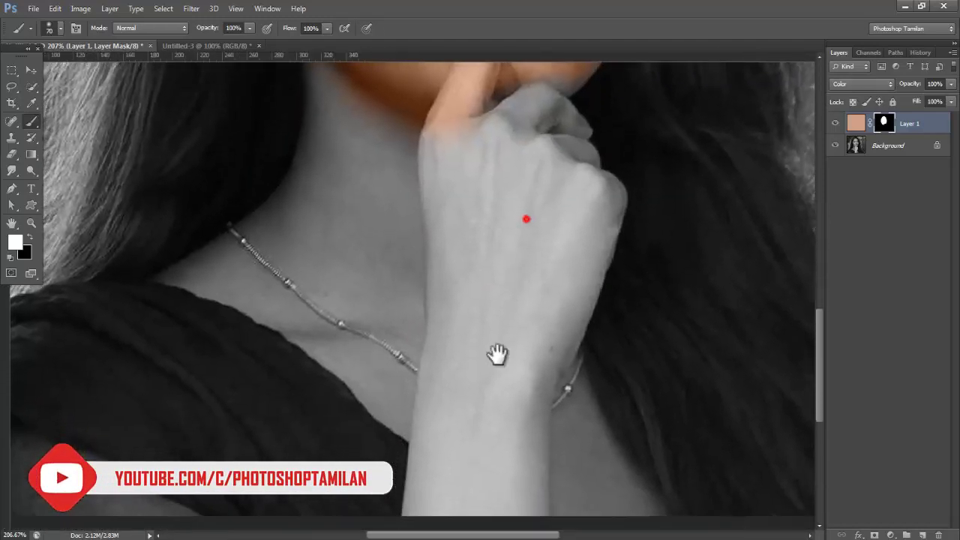
{"action": "left_click_drag", "start_coordinate": [489, 173], "coordinate": [489, 391]}
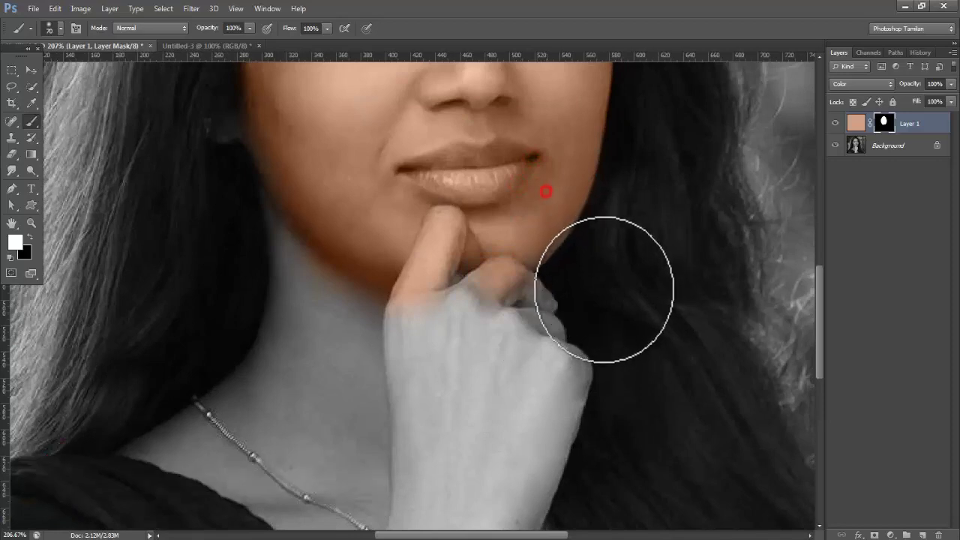
{"action": "mouse_move", "coordinate": [571, 315]}
{"action": "left_mouse_down"}
{"action": "mouse_move", "coordinate": [456, 300]}
{"action": "mouse_move", "coordinate": [507, 289]}
{"action": "mouse_move", "coordinate": [535, 386]}
{"action": "mouse_move", "coordinate": [546, 386]}
{"action": "mouse_move", "coordinate": [482, 279]}
{"action": "mouse_move", "coordinate": [402, 286]}
{"action": "left_mouse_up"}
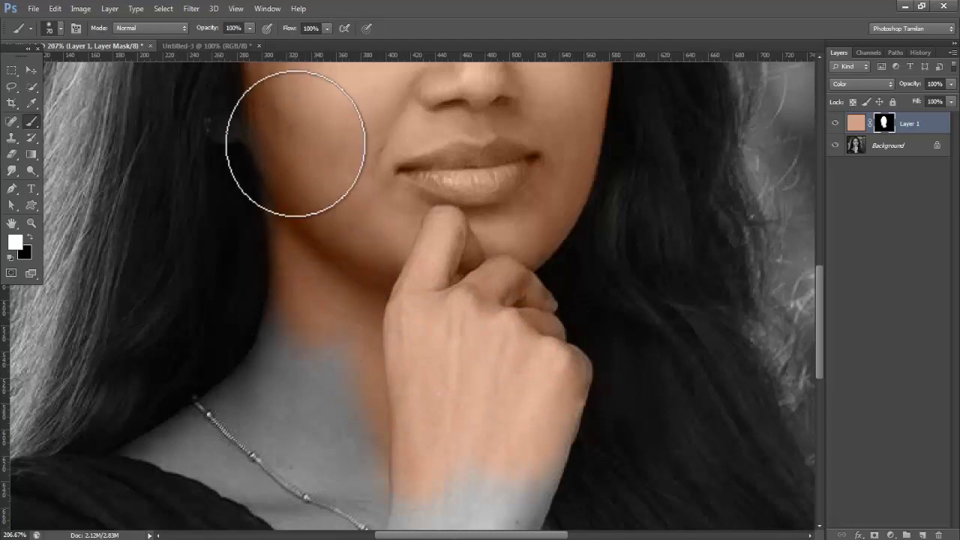
{"action": "left_click_drag", "start_coordinate": [295, 139], "coordinate": [337, 291]}
{"action": "left_click_drag", "start_coordinate": [339, 166], "coordinate": [337, 39]}
{"action": "mouse_move", "coordinate": [332, 278]}
{"action": "left_mouse_down"}
{"action": "mouse_move", "coordinate": [369, 368]}
{"action": "mouse_move", "coordinate": [461, 354]}
{"action": "mouse_move", "coordinate": [505, 360]}
{"action": "mouse_move", "coordinate": [539, 308]}
{"action": "left_mouse_up"}
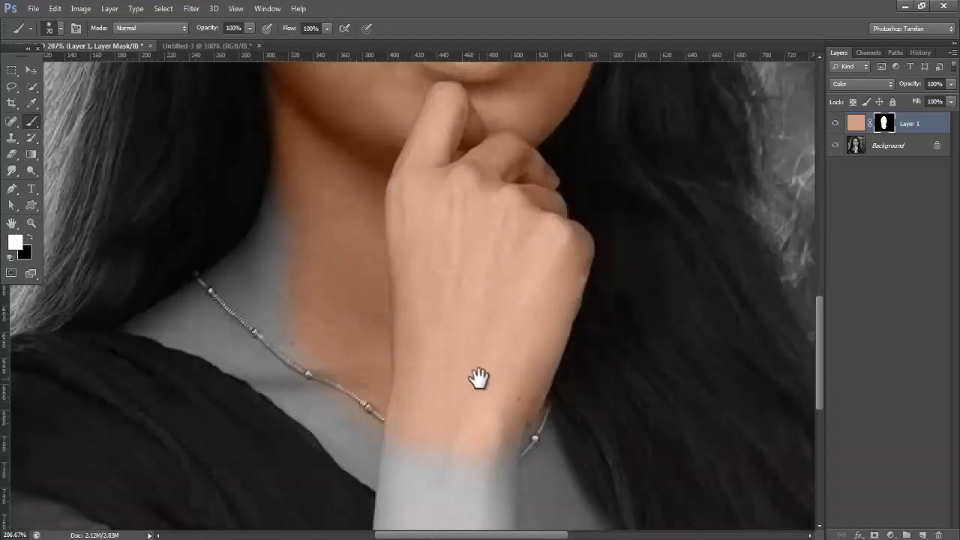
{"action": "left_click_drag", "start_coordinate": [477, 382], "coordinate": [437, 207]}
{"action": "left_click_drag", "start_coordinate": [467, 300], "coordinate": [553, 391]}
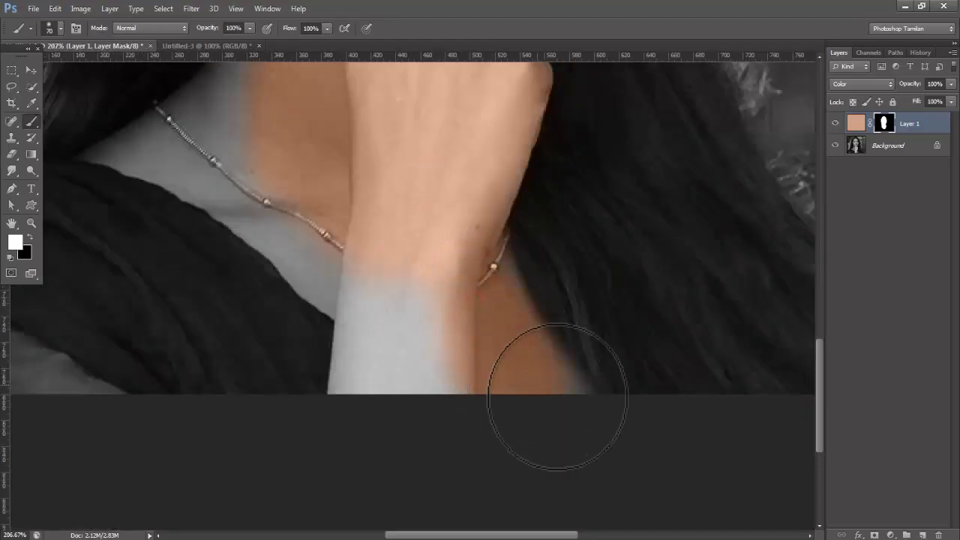
{"action": "mouse_move", "coordinate": [462, 358]}
{"action": "left_mouse_down"}
{"action": "mouse_move", "coordinate": [388, 355]}
{"action": "mouse_move", "coordinate": [360, 343]}
{"action": "left_mouse_up"}
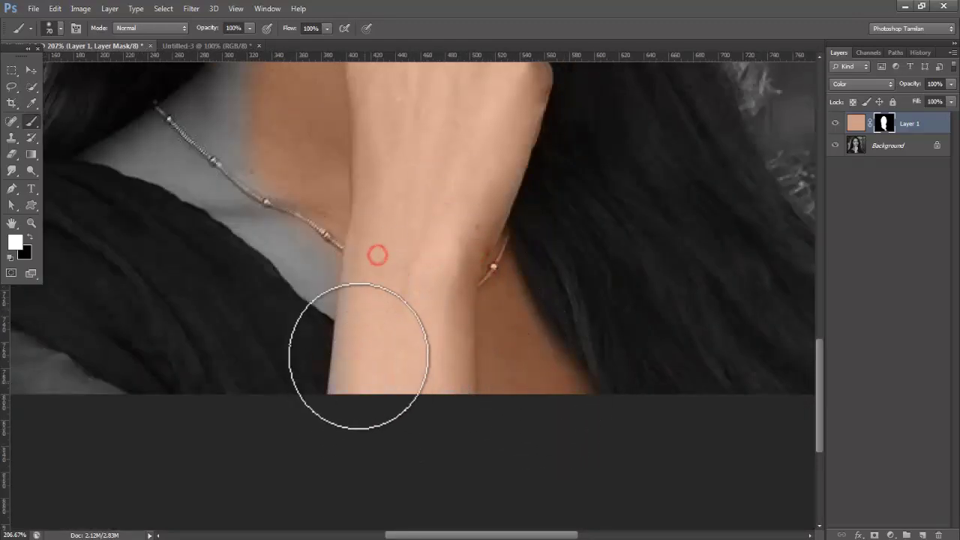
{"action": "left_click_drag", "start_coordinate": [384, 225], "coordinate": [397, 446]}
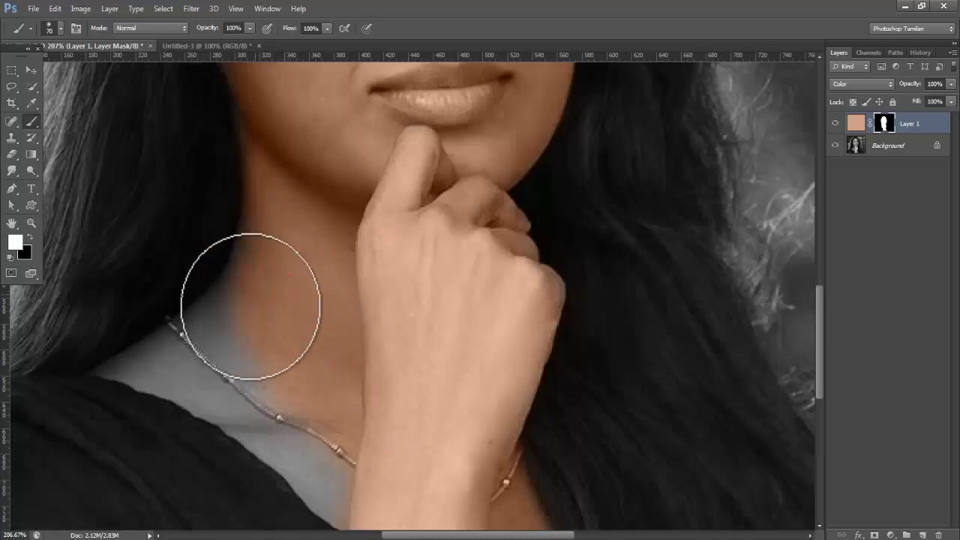
{"action": "mouse_move", "coordinate": [269, 255]}
{"action": "left_mouse_down"}
{"action": "mouse_move", "coordinate": [243, 315]}
{"action": "mouse_move", "coordinate": [253, 372]}
{"action": "left_mouse_up"}
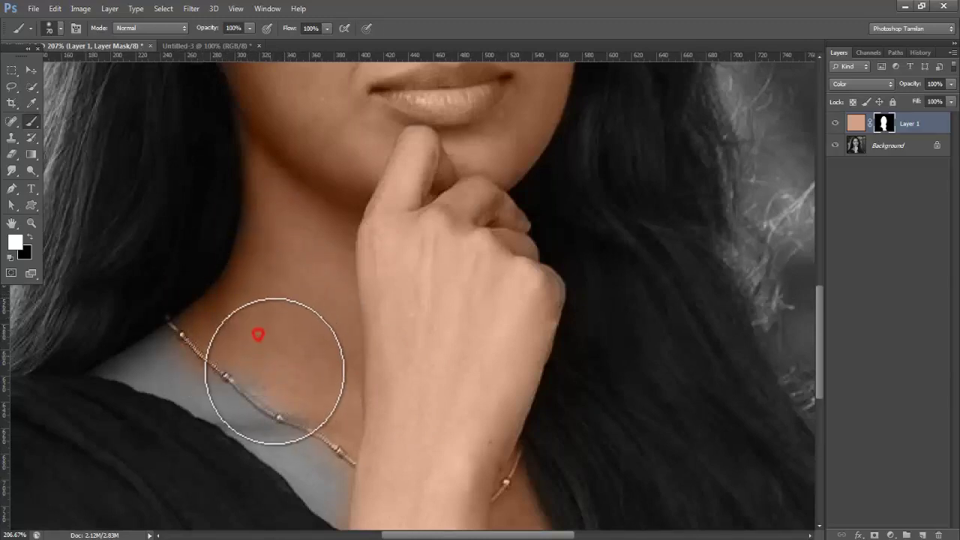
Step: Shrink the brush and touch up the skin colour along the hand's edge
{"action": "key", "text": "bracketleft"}
{"action": "key", "text": "bracketleft"}
{"action": "key", "text": "bracketleft"}
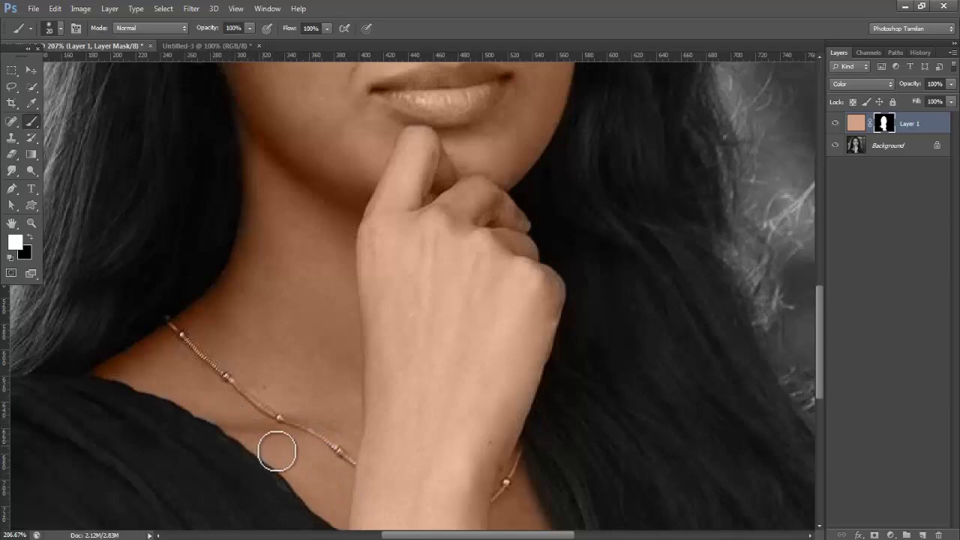
{"action": "left_click_drag", "start_coordinate": [443, 360], "coordinate": [445, 471]}
{"action": "left_click_drag", "start_coordinate": [495, 330], "coordinate": [510, 407]}
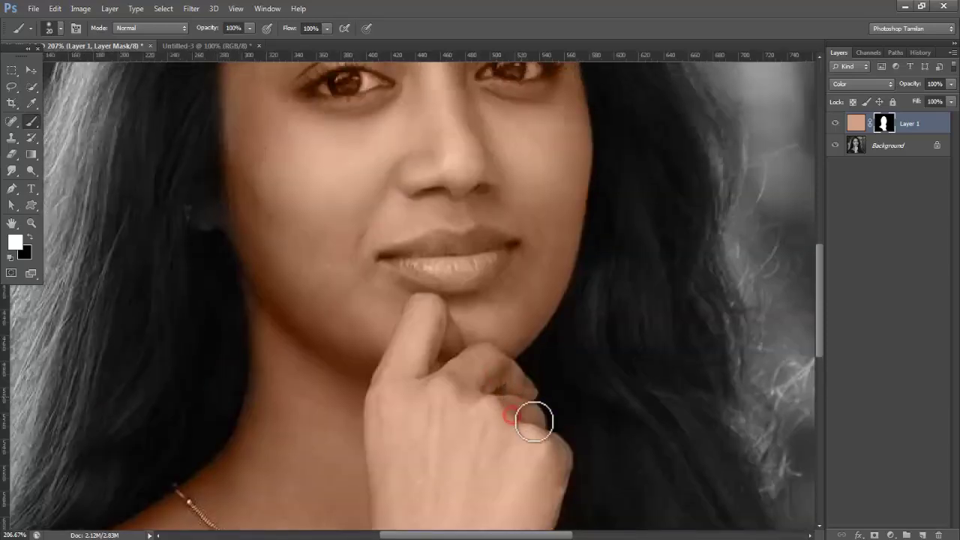
{"action": "left_click_drag", "start_coordinate": [551, 452], "coordinate": [559, 454]}
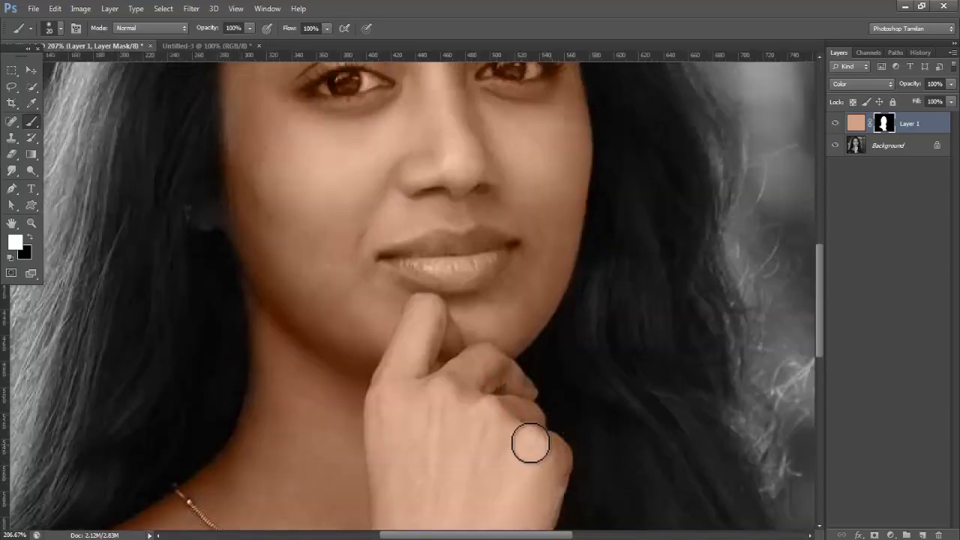
{"action": "left_click_drag", "start_coordinate": [480, 307], "coordinate": [467, 463]}
{"action": "left_click_drag", "start_coordinate": [397, 214], "coordinate": [398, 335]}
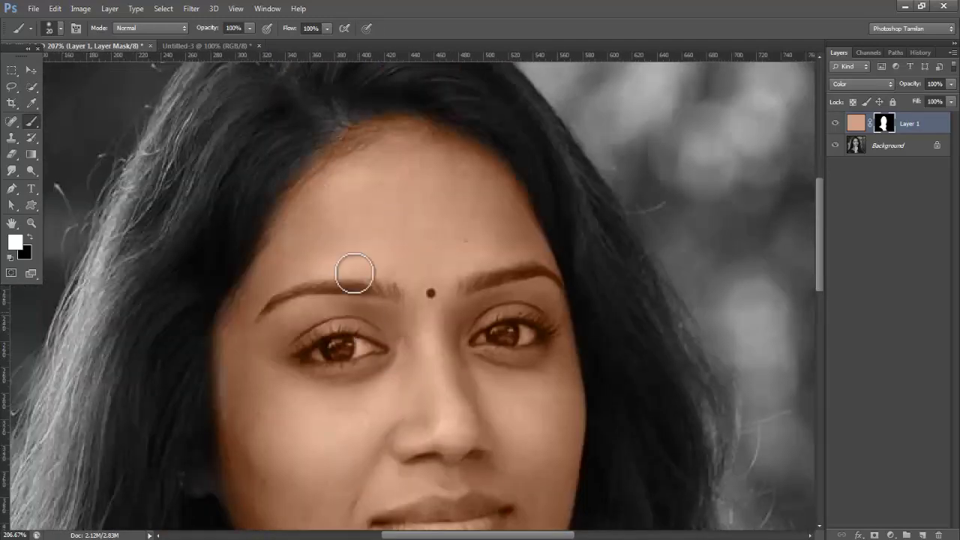
Step: Paint black to remove tan from the eyes and white to restore skin beneath them
{"action": "key", "text": "x"}
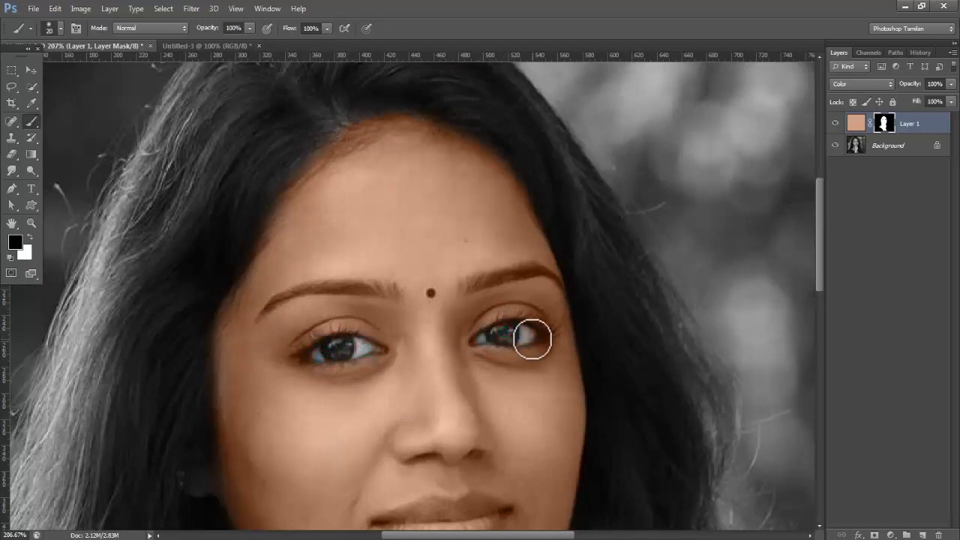
{"action": "key", "text": "x"}
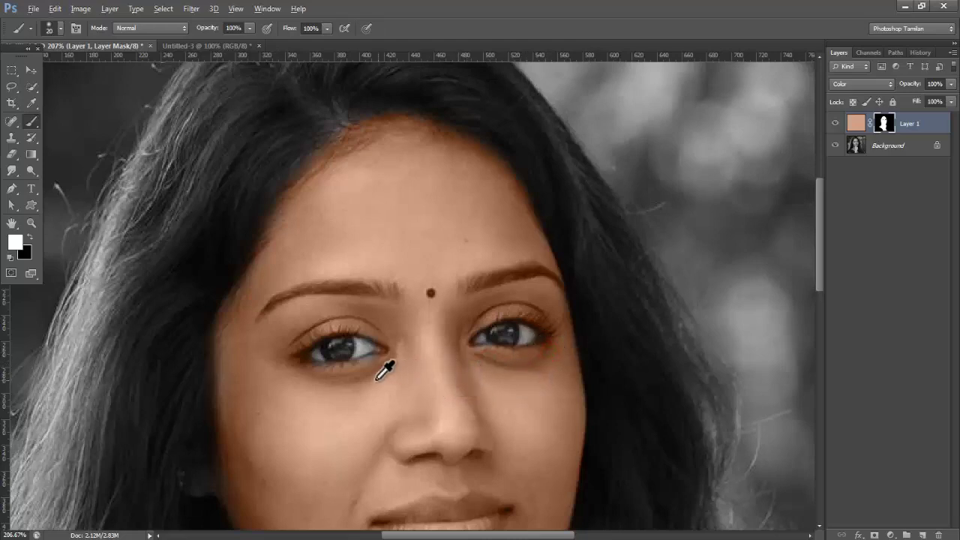
{"action": "key", "text": "x"}
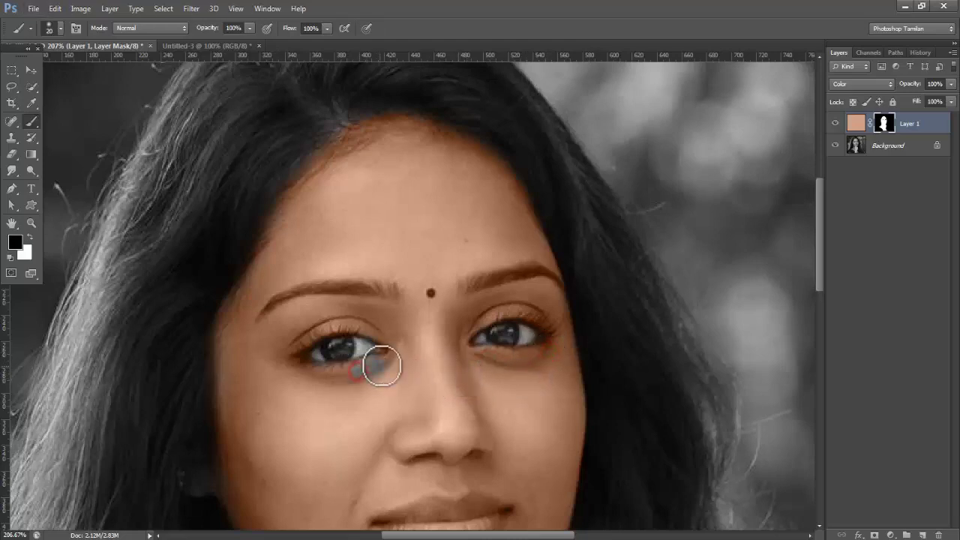
{"action": "key", "text": "x"}
{"action": "mouse_move", "coordinate": [379, 364]}
{"action": "left_mouse_down"}
{"action": "mouse_move", "coordinate": [338, 377]}
{"action": "mouse_move", "coordinate": [385, 364]}
{"action": "left_mouse_up"}
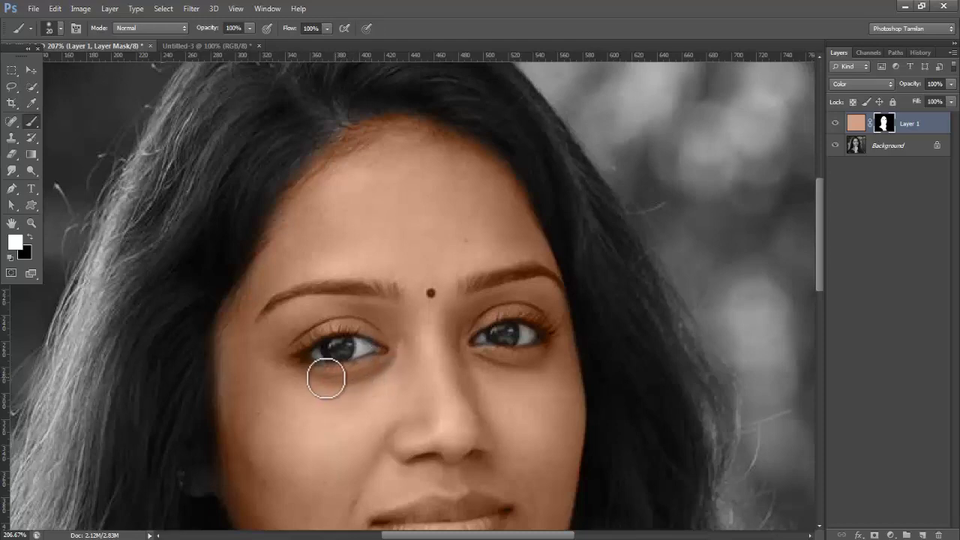
{"action": "key", "text": "x"}
{"action": "key", "text": "x"}
{"action": "mouse_move", "coordinate": [365, 350]}
{"action": "left_mouse_down"}
{"action": "mouse_move", "coordinate": [375, 368]}
{"action": "mouse_move", "coordinate": [360, 375]}
{"action": "left_mouse_up"}
{"action": "key", "text": "ctrl+plus"}
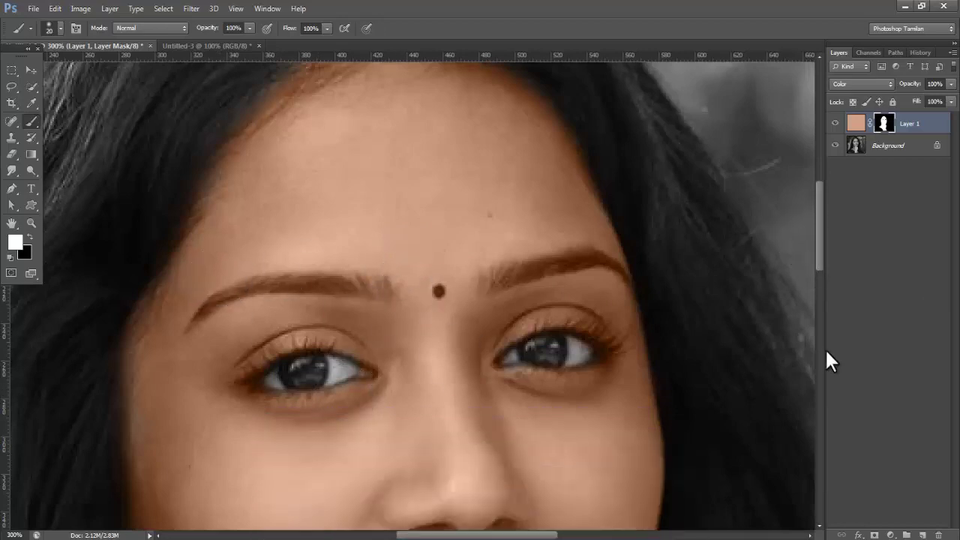
{"action": "left_click", "coordinate": [514, 380]}
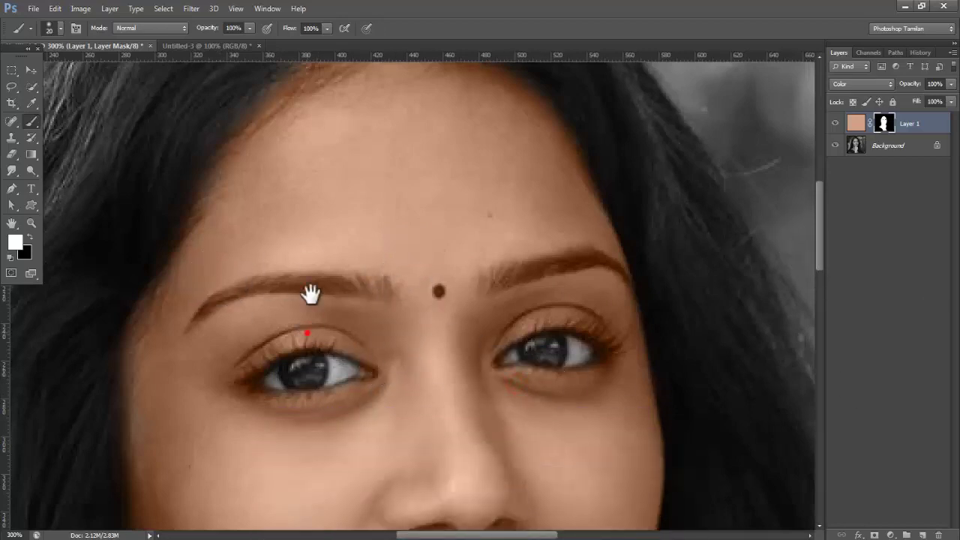
{"action": "left_click_drag", "start_coordinate": [310, 294], "coordinate": [347, 210]}
{"action": "left_click_drag", "start_coordinate": [397, 322], "coordinate": [337, 175]}
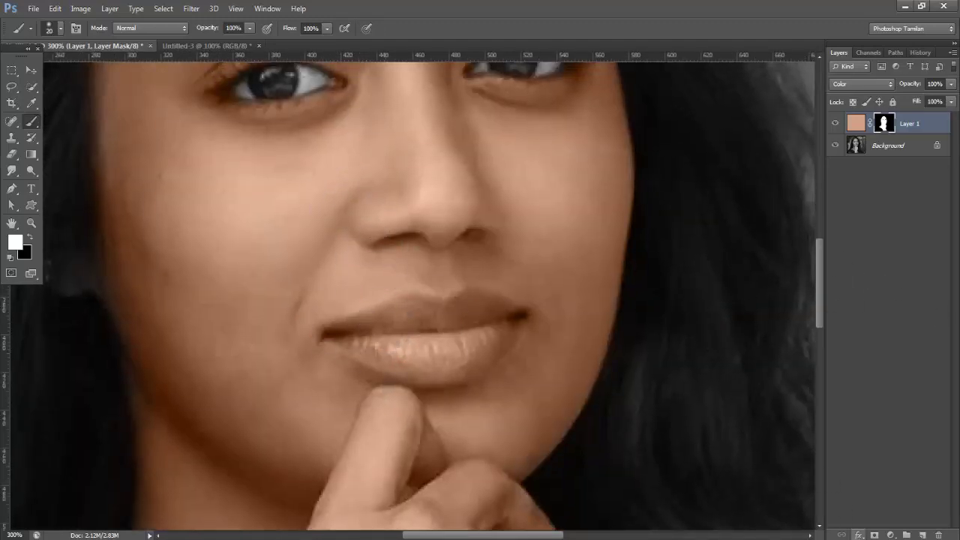
Step: Open the skin layer's style settings and close them without changes
{"action": "key", "text": "ctrl+minus"}
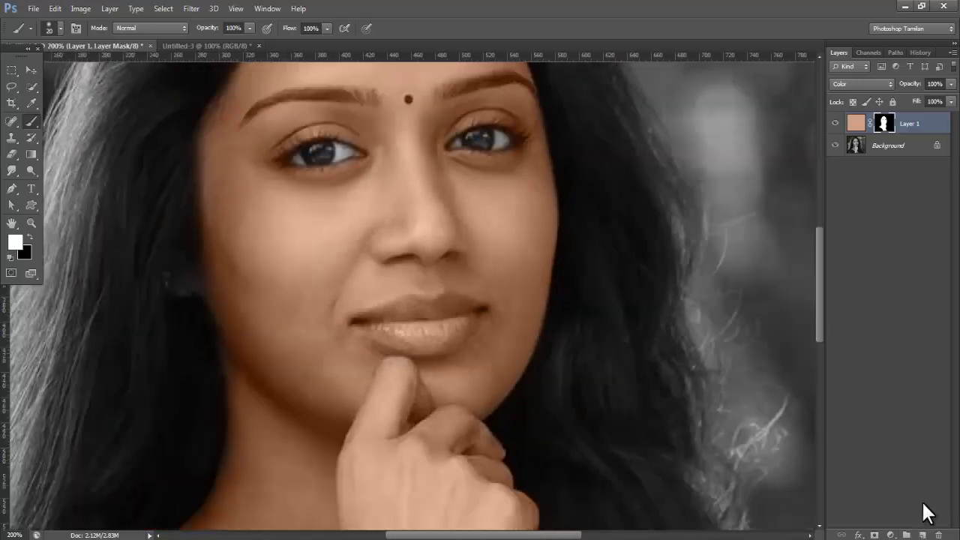
{"action": "double_click", "coordinate": [855, 127]}
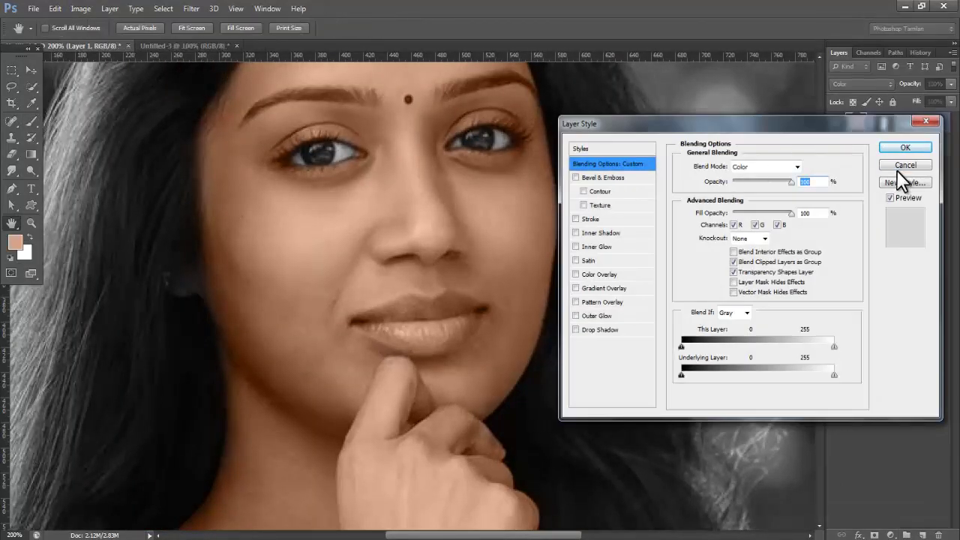
{"action": "left_click", "coordinate": [892, 167]}
Step: Apply Hue/Saturation to Layer 1 with Saturation +25 and a slight hue nudge
{"action": "key", "text": "ctrl+u"}
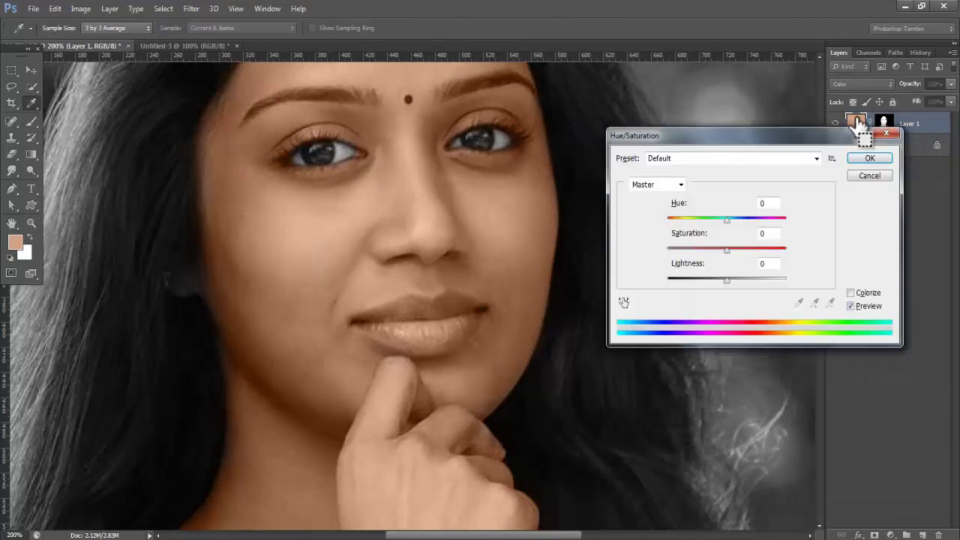
{"action": "left_click_drag", "start_coordinate": [730, 223], "coordinate": [727, 224]}
{"action": "left_click_drag", "start_coordinate": [727, 250], "coordinate": [736, 251]}
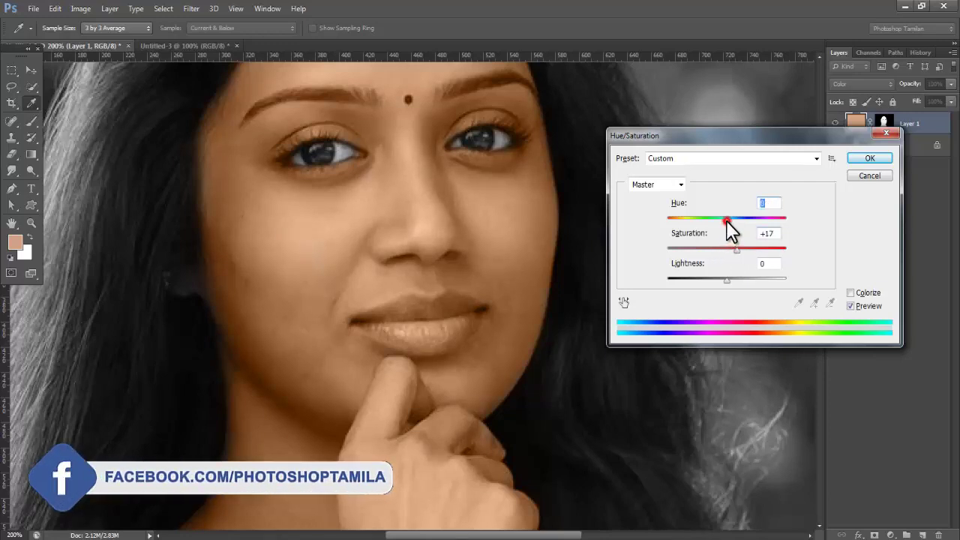
{"action": "left_click", "coordinate": [727, 220]}
{"action": "left_click_drag", "start_coordinate": [728, 220], "coordinate": [729, 225]}
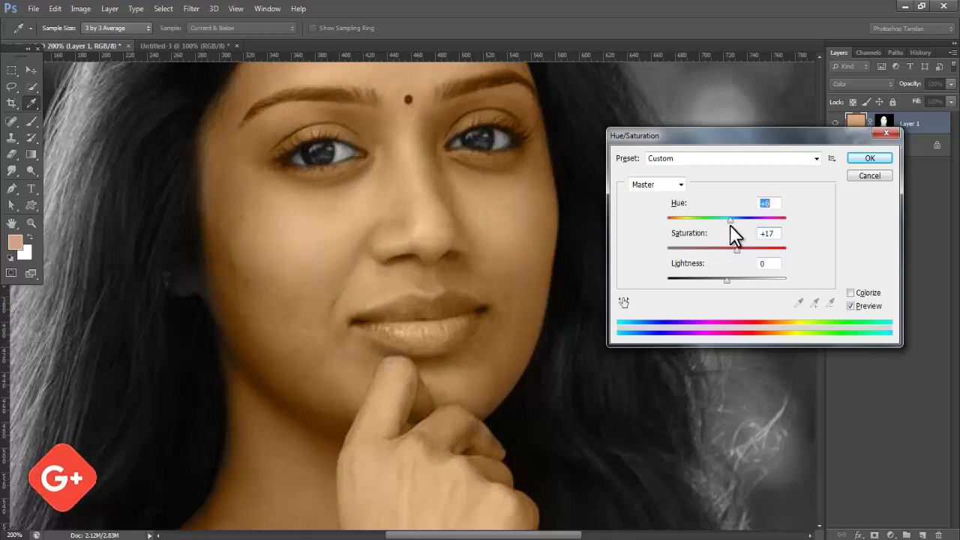
{"action": "type", "text": "0"}
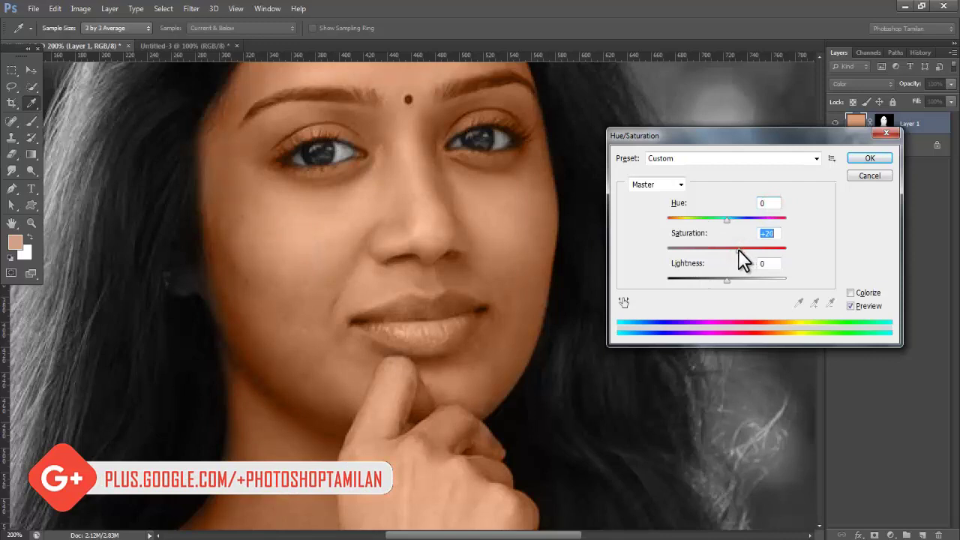
{"action": "left_click_drag", "start_coordinate": [737, 249], "coordinate": [741, 248]}
{"action": "key", "text": "ctrl+0"}
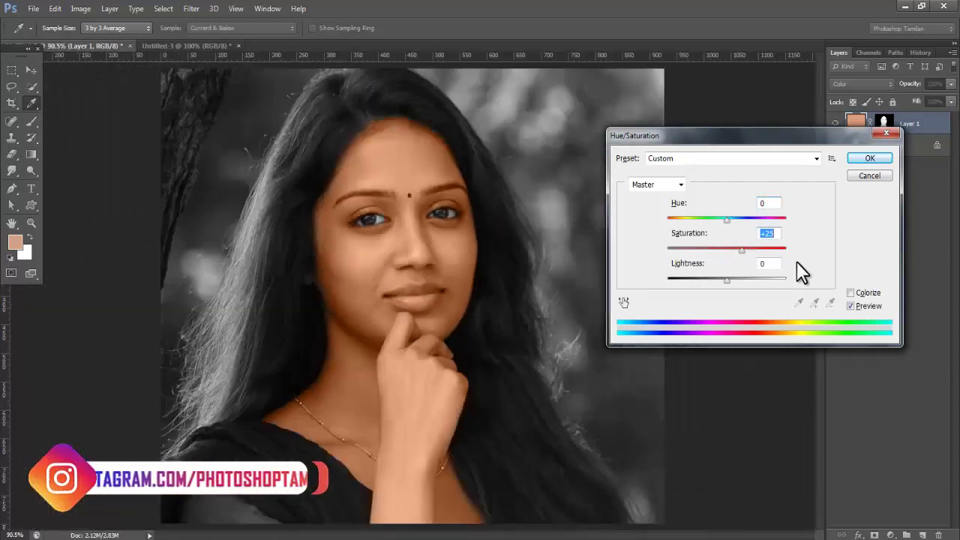
{"action": "left_click_drag", "start_coordinate": [726, 221], "coordinate": [727, 221]}
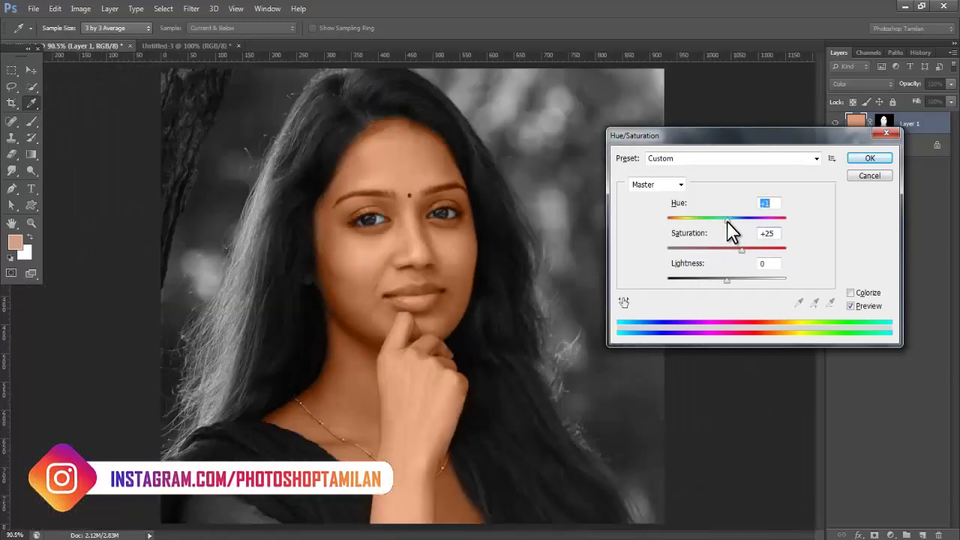
{"action": "left_click", "coordinate": [869, 158]}
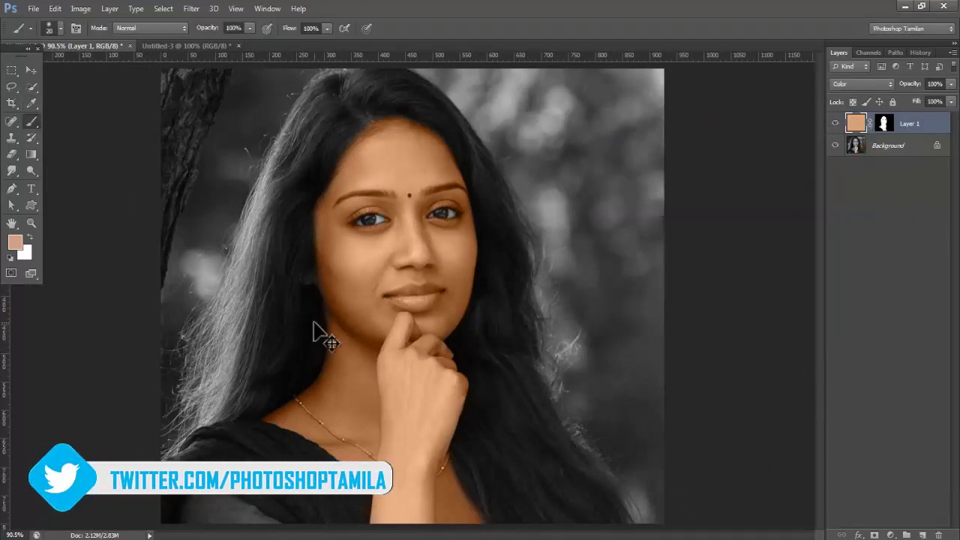
{"action": "key", "text": "ctrl+plus"}
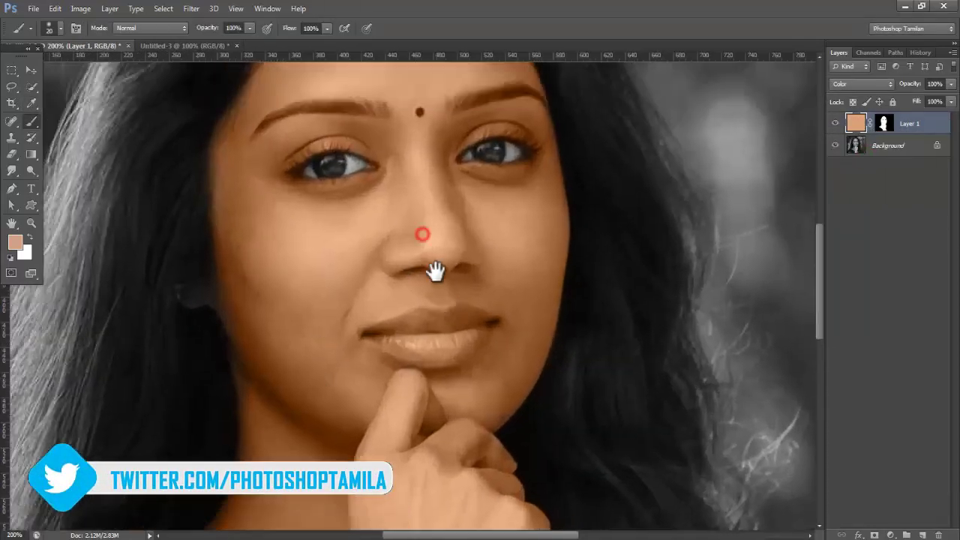
{"action": "key", "text": "ctrl+minus"}
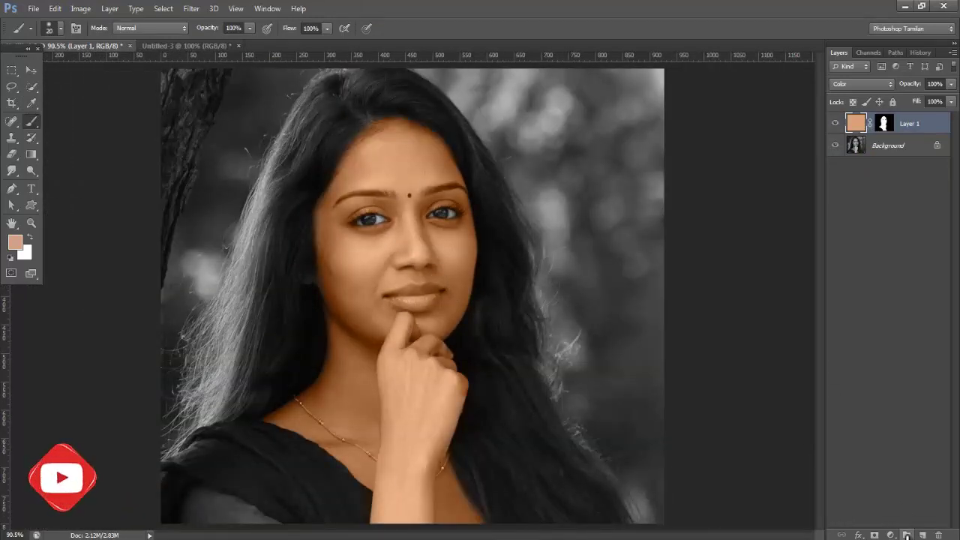
Step: Add a new layer and fill it with pink sampled from the swatch document
{"action": "left_click", "coordinate": [922, 535]}
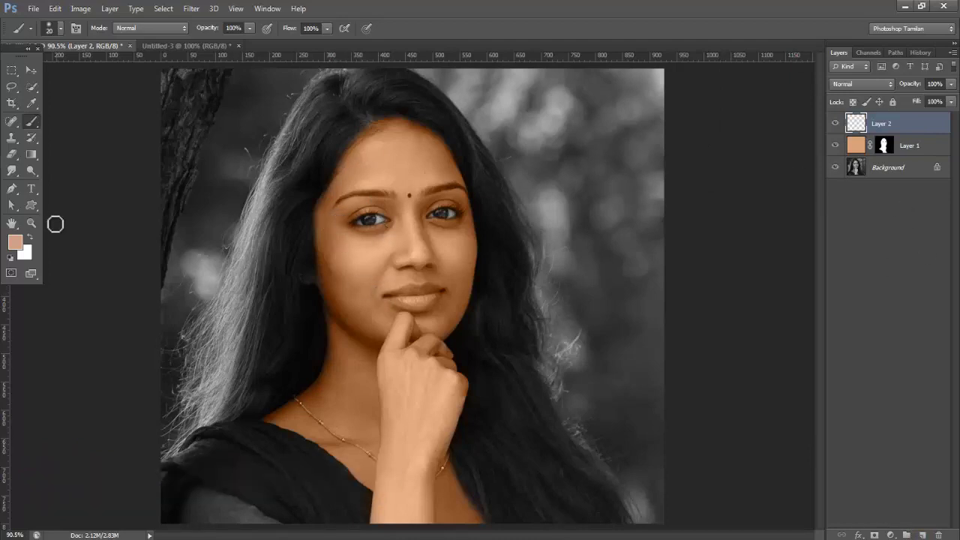
{"action": "left_click", "coordinate": [166, 45]}
{"action": "left_click", "coordinate": [15, 242]}
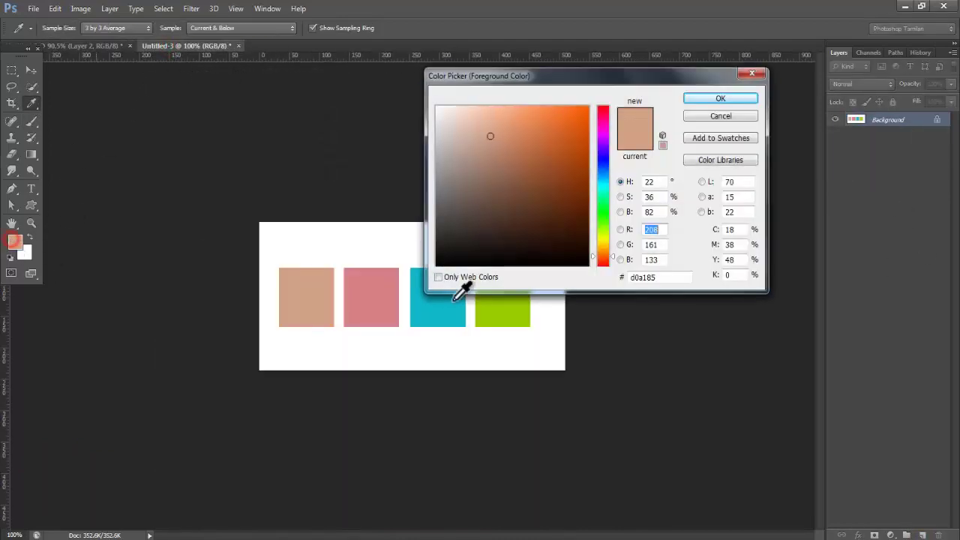
{"action": "left_click", "coordinate": [376, 294]}
{"action": "left_click", "coordinate": [718, 98]}
{"action": "key", "text": "b"}
{"action": "left_click", "coordinate": [68, 47]}
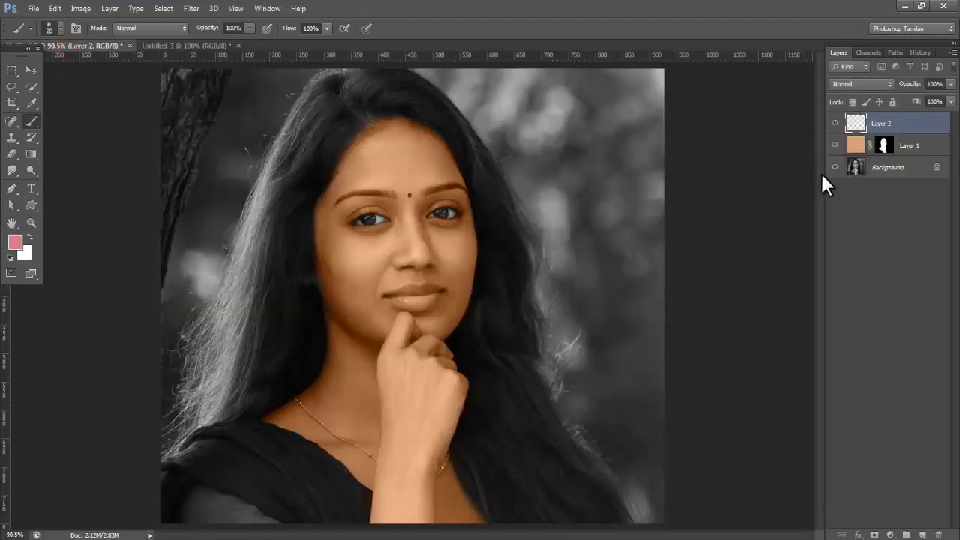
{"action": "key", "text": "alt+BackSpace"}
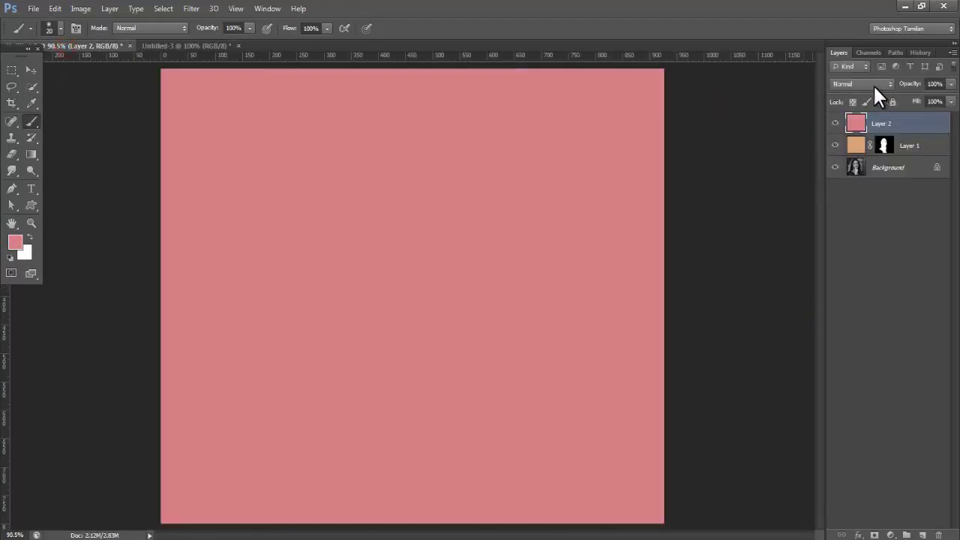
Step: Give the pink layer an inverted, fully hidden mask and Color blending
{"action": "left_click", "coordinate": [874, 535]}
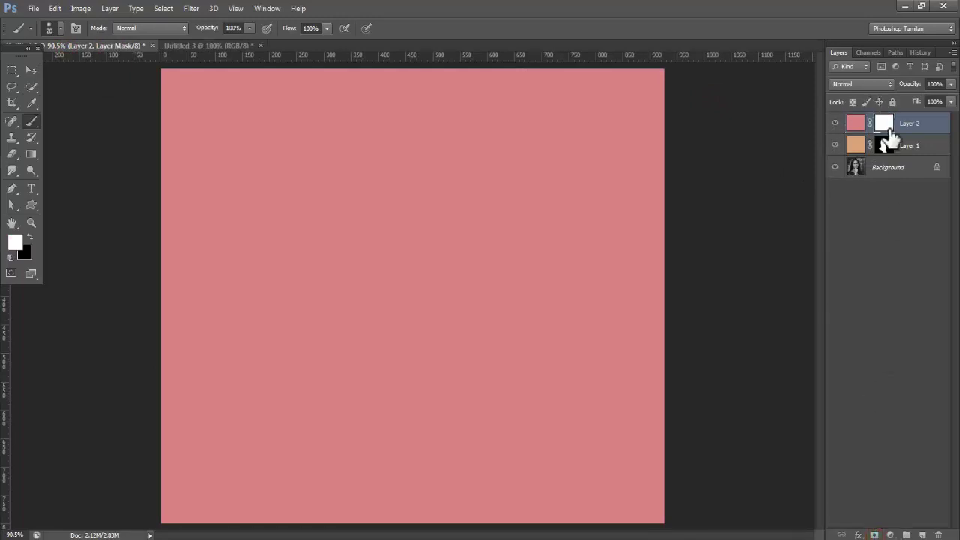
{"action": "key", "text": "ctrl+i"}
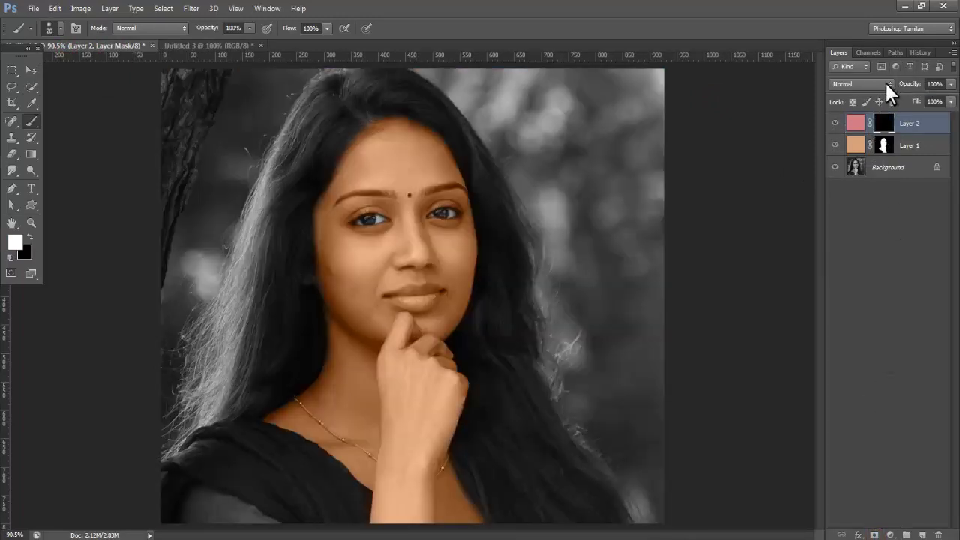
{"action": "left_click", "coordinate": [860, 80]}
{"action": "left_click", "coordinate": [842, 397]}
Step: Zoom in and paint white on Layer 2's mask along the upper and lower lips
{"action": "key", "text": "z"}
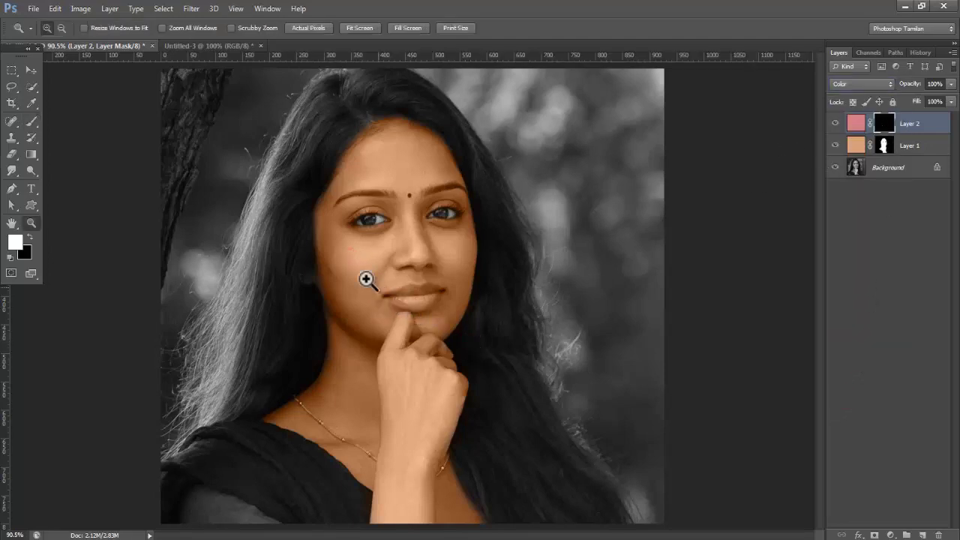
{"action": "left_click_drag", "start_coordinate": [368, 278], "coordinate": [524, 347]}
{"action": "left_click_drag", "start_coordinate": [342, 381], "coordinate": [384, 441]}
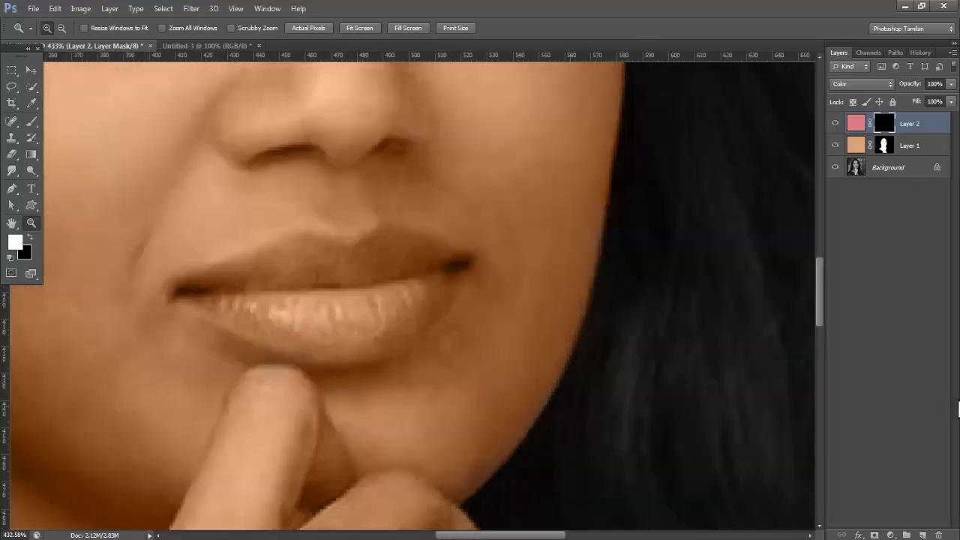
{"action": "left_click", "coordinate": [31, 121]}
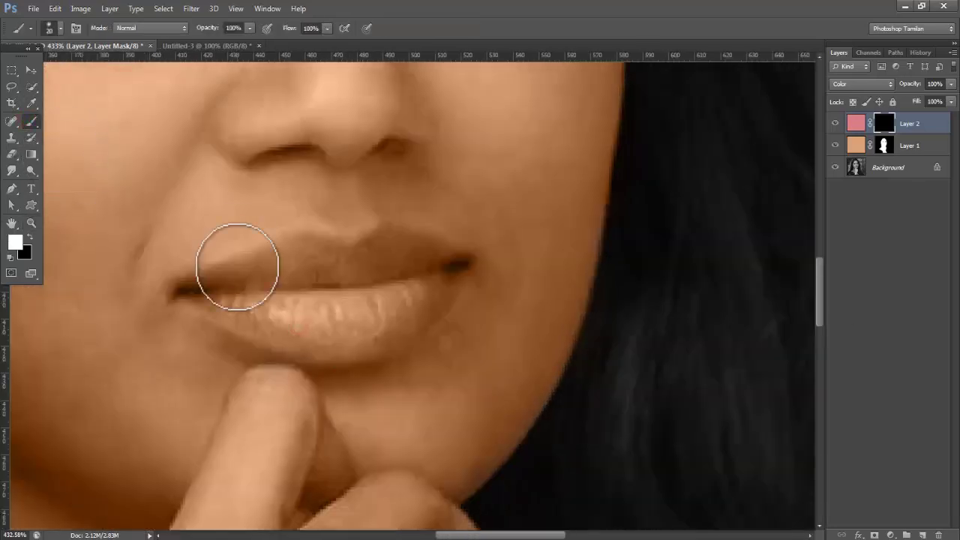
{"action": "key", "text": "bracketleft"}
{"action": "key", "text": "bracketleft"}
{"action": "key", "text": "bracketleft"}
{"action": "mouse_move", "coordinate": [180, 286]}
{"action": "left_mouse_down"}
{"action": "mouse_move", "coordinate": [311, 238]}
{"action": "mouse_move", "coordinate": [297, 233]}
{"action": "mouse_move", "coordinate": [360, 247]}
{"action": "mouse_move", "coordinate": [409, 231]}
{"action": "mouse_move", "coordinate": [461, 256]}
{"action": "mouse_move", "coordinate": [433, 307]}
{"action": "mouse_move", "coordinate": [315, 351]}
{"action": "left_mouse_up"}
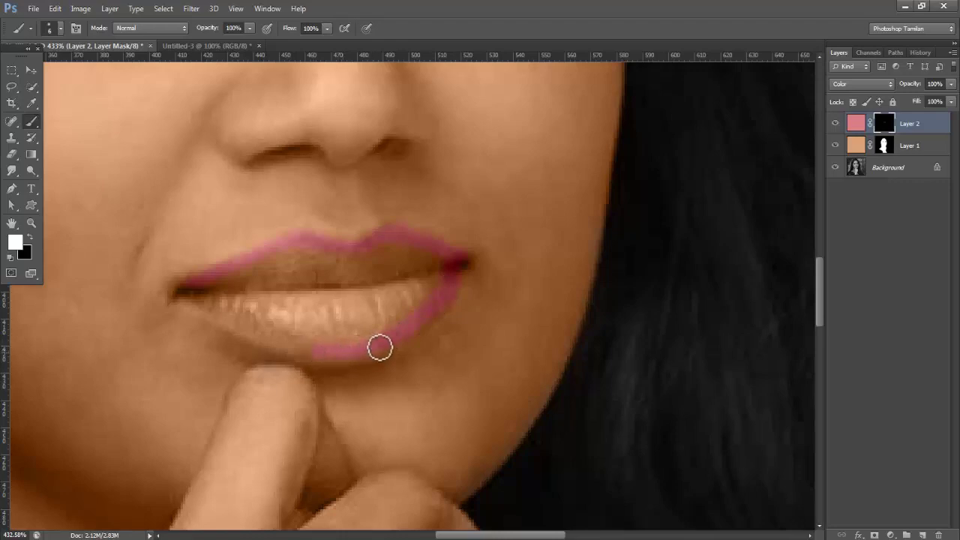
{"action": "mouse_move", "coordinate": [380, 347]}
{"action": "left_mouse_down"}
{"action": "mouse_move", "coordinate": [263, 332]}
{"action": "mouse_move", "coordinate": [186, 295]}
{"action": "mouse_move", "coordinate": [307, 270]}
{"action": "mouse_move", "coordinate": [277, 259]}
{"action": "mouse_move", "coordinate": [390, 275]}
{"action": "mouse_move", "coordinate": [365, 259]}
{"action": "mouse_move", "coordinate": [433, 267]}
{"action": "mouse_move", "coordinate": [420, 289]}
{"action": "mouse_move", "coordinate": [340, 307]}
{"action": "mouse_move", "coordinate": [315, 300]}
{"action": "mouse_move", "coordinate": [403, 317]}
{"action": "mouse_move", "coordinate": [340, 335]}
{"action": "mouse_move", "coordinate": [301, 313]}
{"action": "mouse_move", "coordinate": [203, 291]}
{"action": "mouse_move", "coordinate": [298, 281]}
{"action": "mouse_move", "coordinate": [268, 285]}
{"action": "mouse_move", "coordinate": [247, 272]}
{"action": "mouse_move", "coordinate": [435, 262]}
{"action": "mouse_move", "coordinate": [442, 272]}
{"action": "mouse_move", "coordinate": [415, 306]}
{"action": "mouse_move", "coordinate": [258, 325]}
{"action": "mouse_move", "coordinate": [204, 285]}
{"action": "left_mouse_up"}
{"action": "key", "text": "bracketright"}
{"action": "key", "text": "bracketright"}
{"action": "key", "text": "bracketright"}
{"action": "key", "text": "ctrl+minus"}
{"action": "key", "text": "ctrl+0"}
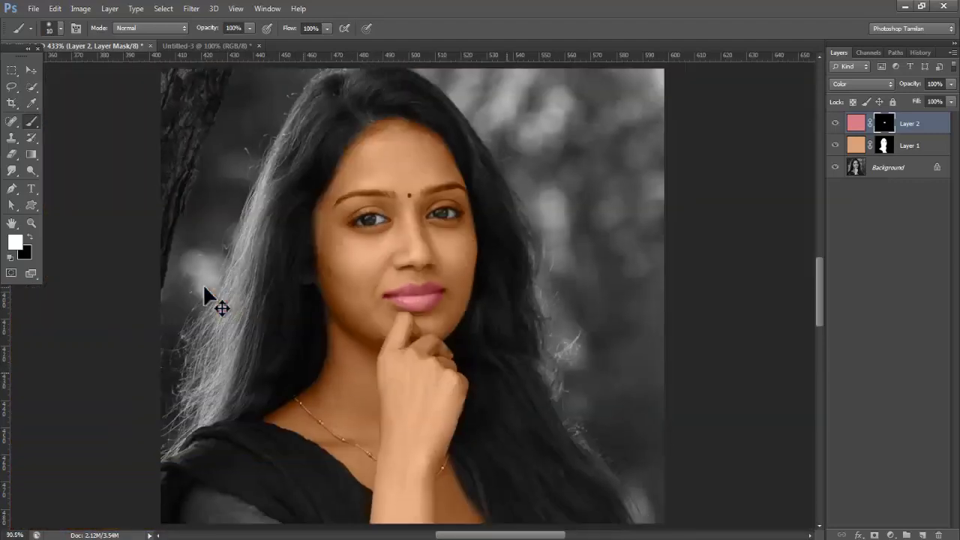
Step: Add a new layer and set the foreground colour to orange ff9900
{"action": "left_click", "coordinate": [923, 535]}
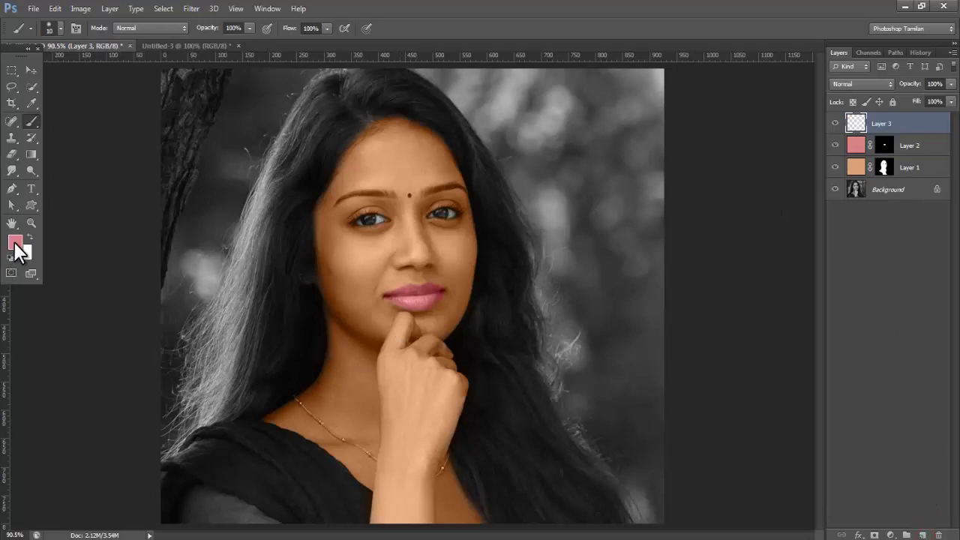
{"action": "left_click", "coordinate": [15, 242]}
{"action": "left_click_drag", "start_coordinate": [606, 249], "coordinate": [605, 247]}
{"action": "left_click", "coordinate": [576, 105]}
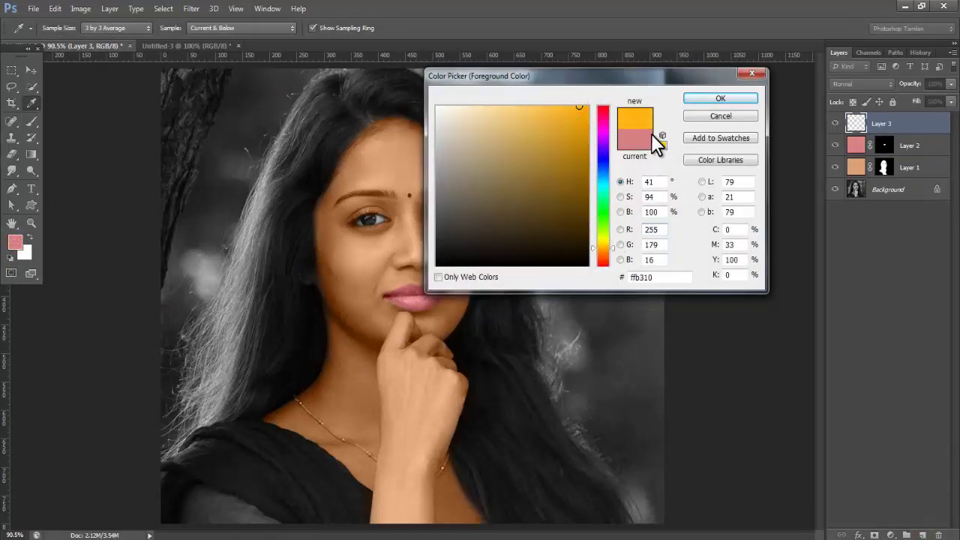
{"action": "left_click", "coordinate": [587, 108]}
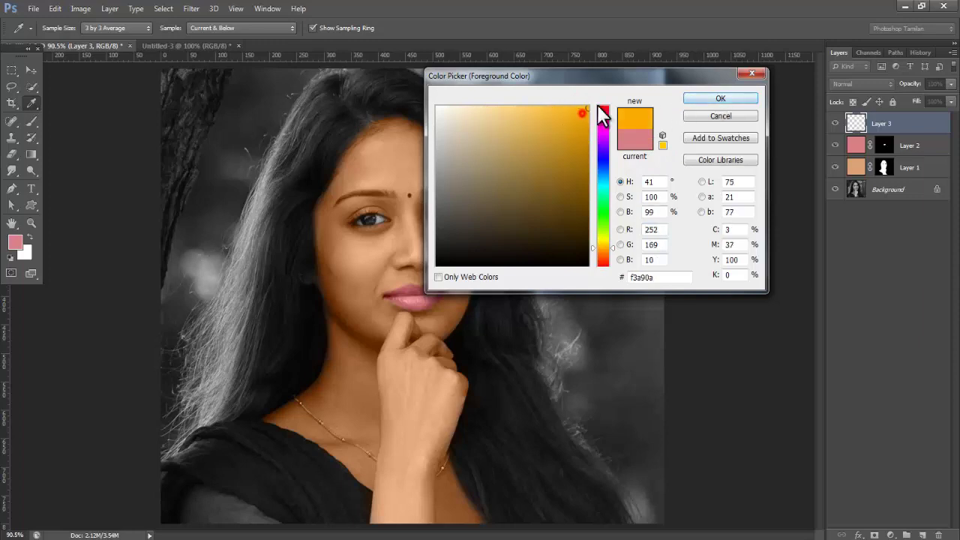
{"action": "left_click", "coordinate": [663, 146]}
{"action": "left_click", "coordinate": [696, 99]}
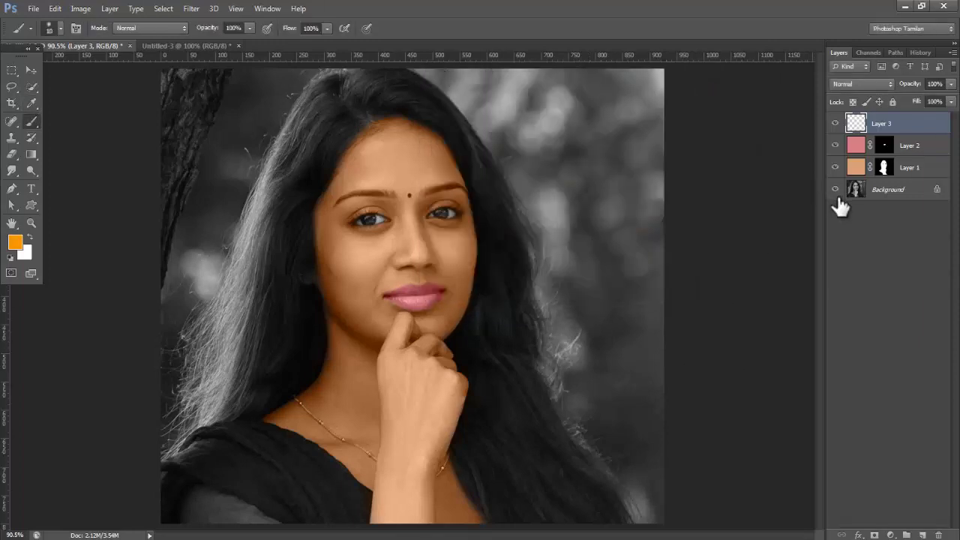
Step: Fill Layer 3 with orange and hide it behind an inverted layer mask
{"action": "key", "text": "alt+BackSpace"}
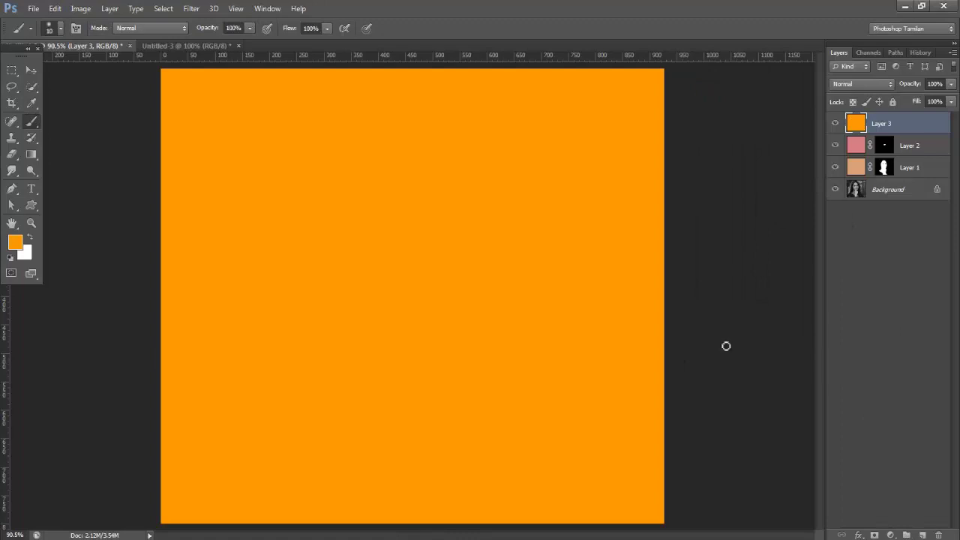
{"action": "left_click", "coordinate": [891, 535]}
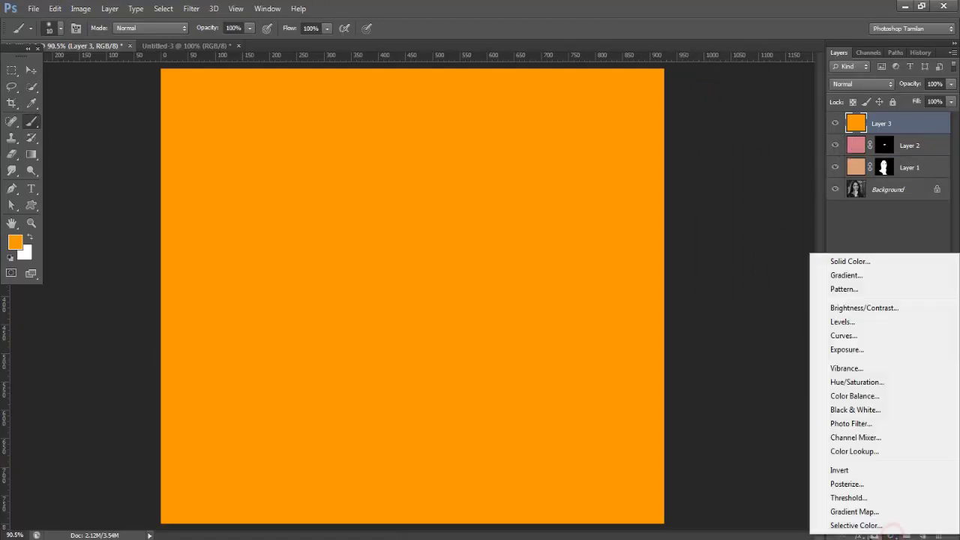
{"action": "left_click", "coordinate": [874, 534]}
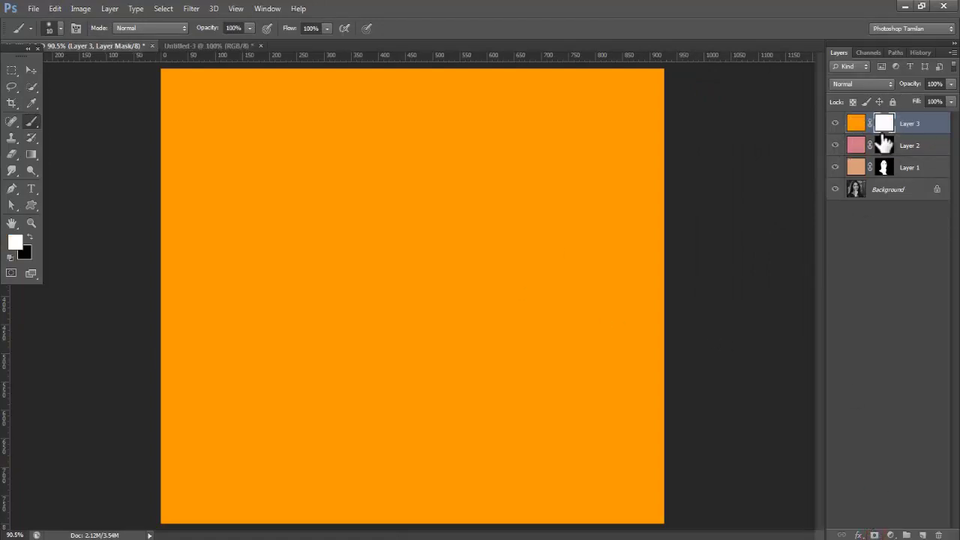
{"action": "key", "text": "ctrl+i"}
Step: Zoom in on the necklace and paint orange down its upper and middle length
{"action": "key", "text": "z"}
{"action": "left_click_drag", "start_coordinate": [253, 337], "coordinate": [332, 414]}
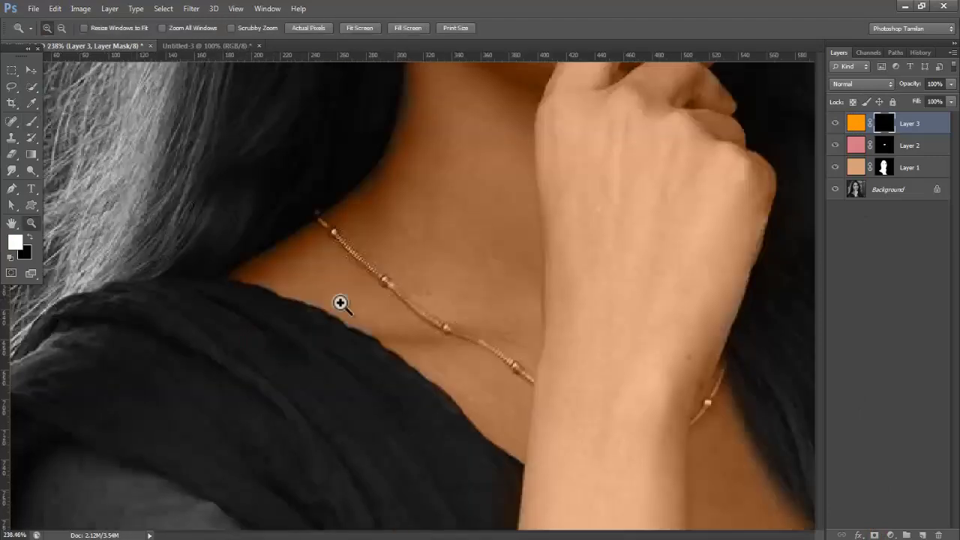
{"action": "left_click_drag", "start_coordinate": [275, 140], "coordinate": [607, 431]}
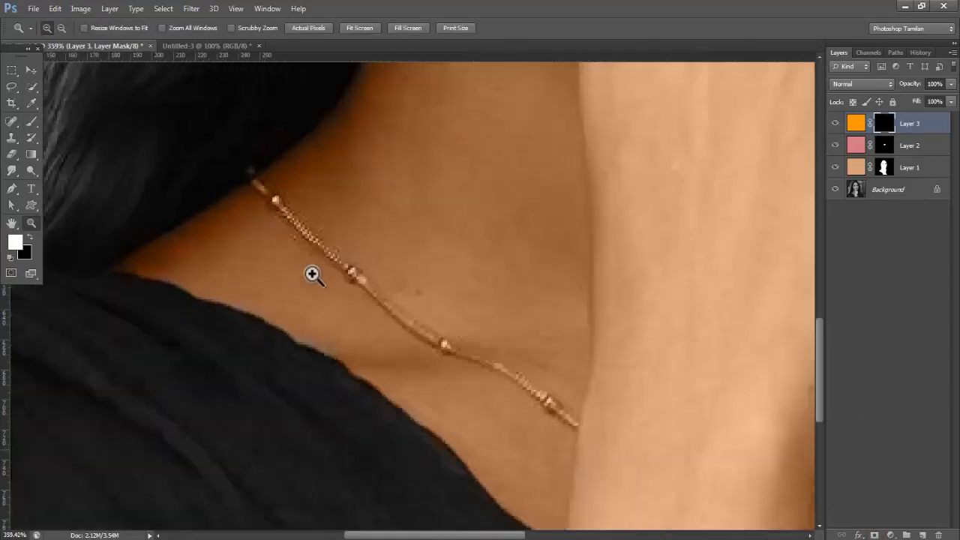
{"action": "left_click", "coordinate": [32, 121]}
{"action": "key", "text": "bracketleft"}
{"action": "key", "text": "bracketleft"}
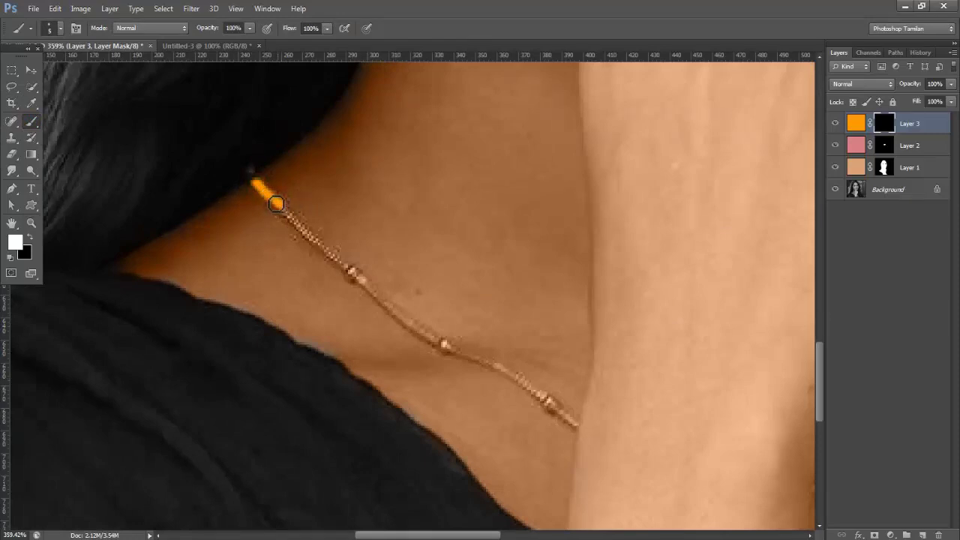
{"action": "mouse_move", "coordinate": [292, 224]}
{"action": "left_mouse_down"}
{"action": "mouse_move", "coordinate": [330, 258]}
{"action": "mouse_move", "coordinate": [288, 205]}
{"action": "left_mouse_up"}
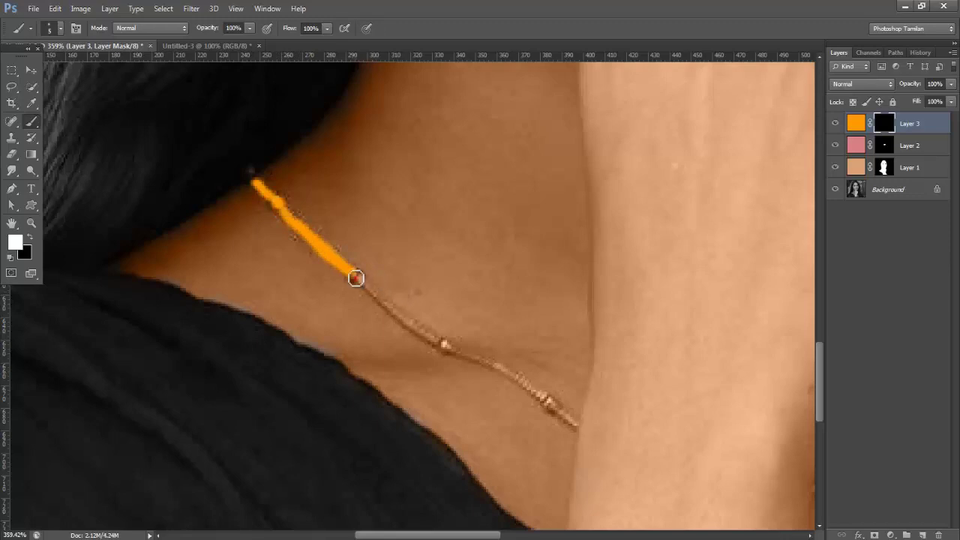
{"action": "left_click_drag", "start_coordinate": [369, 291], "coordinate": [576, 423]}
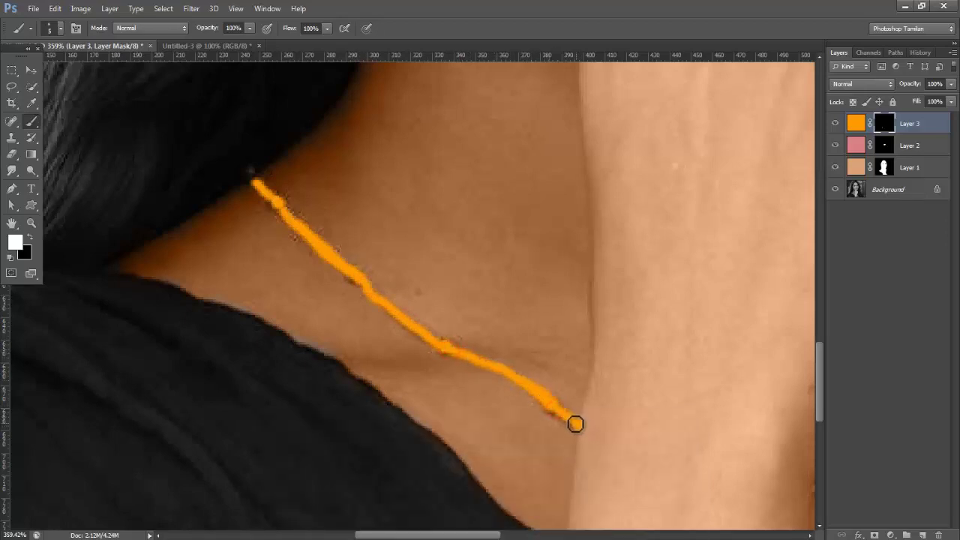
Step: Paint orange along the right side of the necklace, then fit the photo
{"action": "key", "text": "x"}
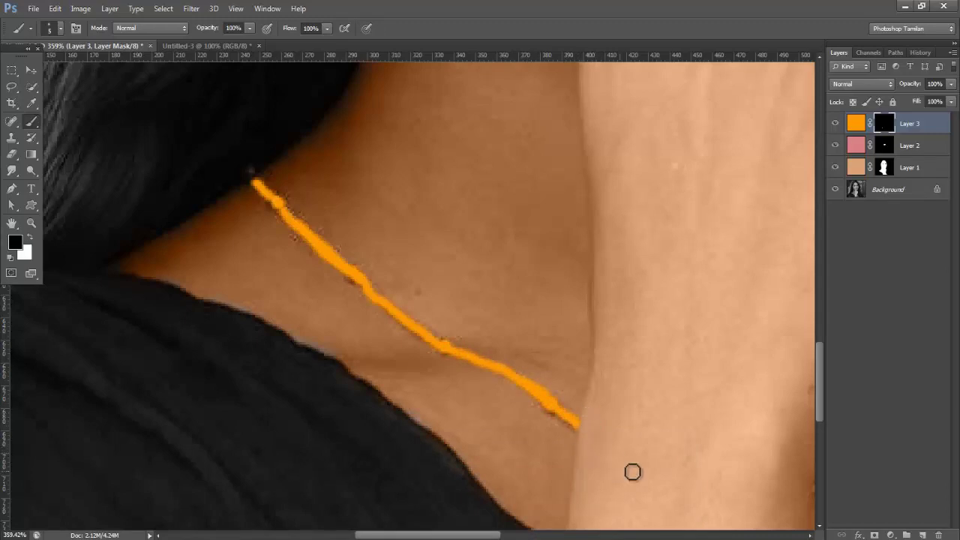
{"action": "mouse_move", "coordinate": [258, 232]}
{"action": "left_mouse_down"}
{"action": "mouse_move", "coordinate": [217, 200]}
{"action": "mouse_move", "coordinate": [221, 210]}
{"action": "left_mouse_up"}
{"action": "key", "text": "x"}
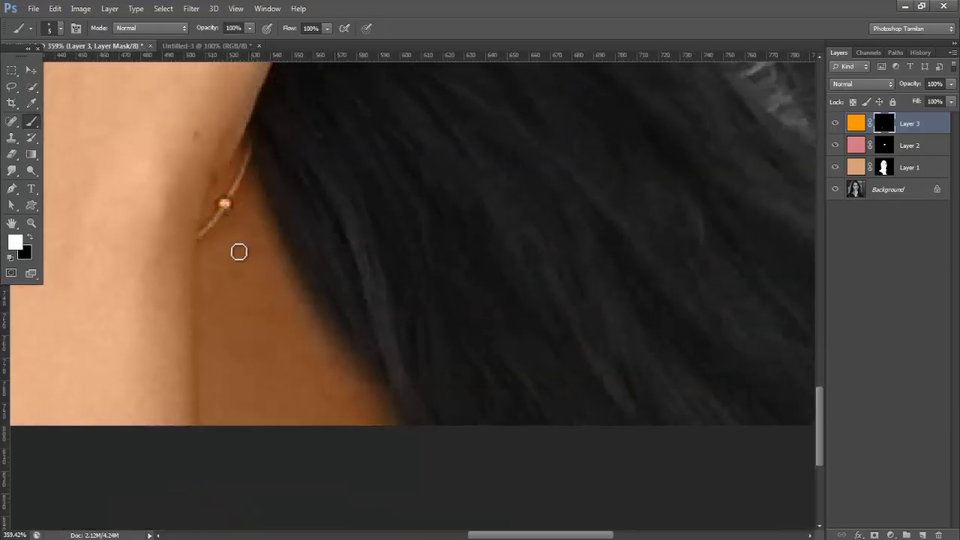
{"action": "left_click_drag", "start_coordinate": [245, 161], "coordinate": [203, 232]}
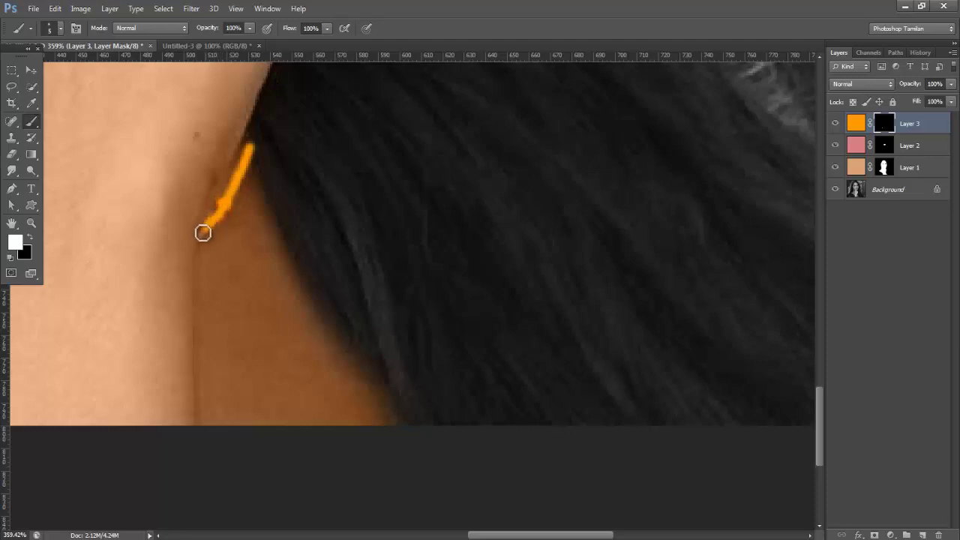
{"action": "key", "text": "ctrl+0"}
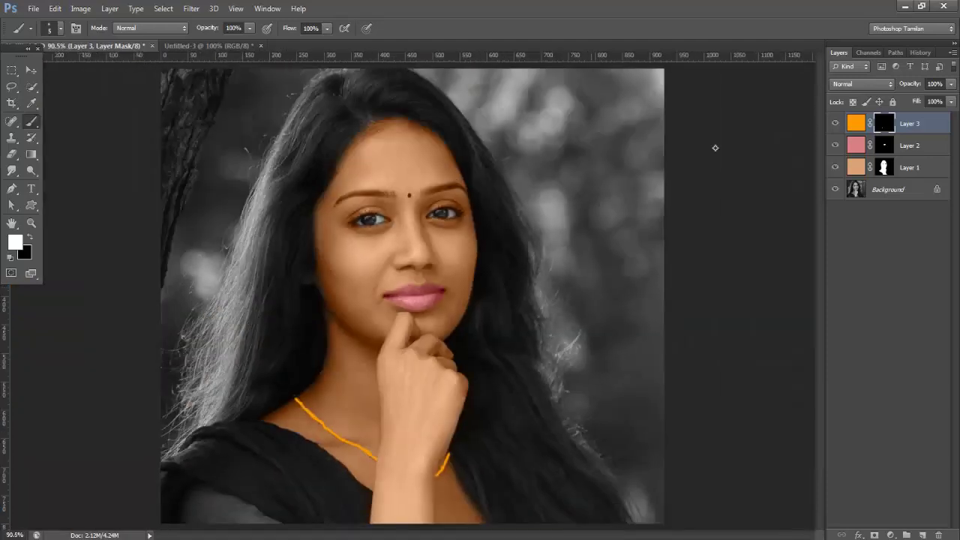
Step: Compare Soft Light and other modes on the necklace layer, settle on Color, and inspect the face
{"action": "left_click", "coordinate": [850, 81]}
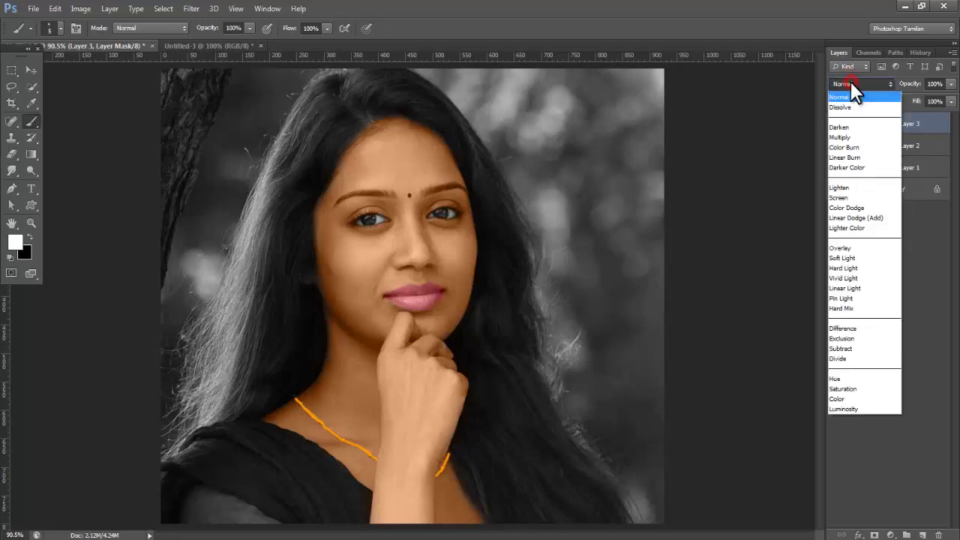
{"action": "left_click", "coordinate": [847, 254]}
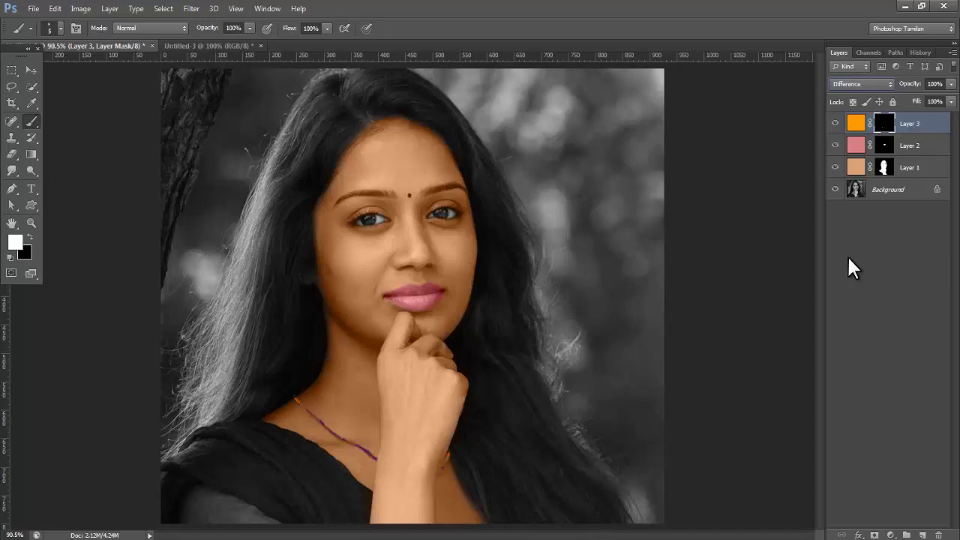
{"action": "key", "text": "Down"}
{"action": "key", "text": "Down"}
{"action": "key", "text": "Down"}
{"action": "key", "text": "Down"}
{"action": "key", "text": "Down"}
{"action": "left_click", "coordinate": [856, 87]}
{"action": "left_click", "coordinate": [850, 398]}
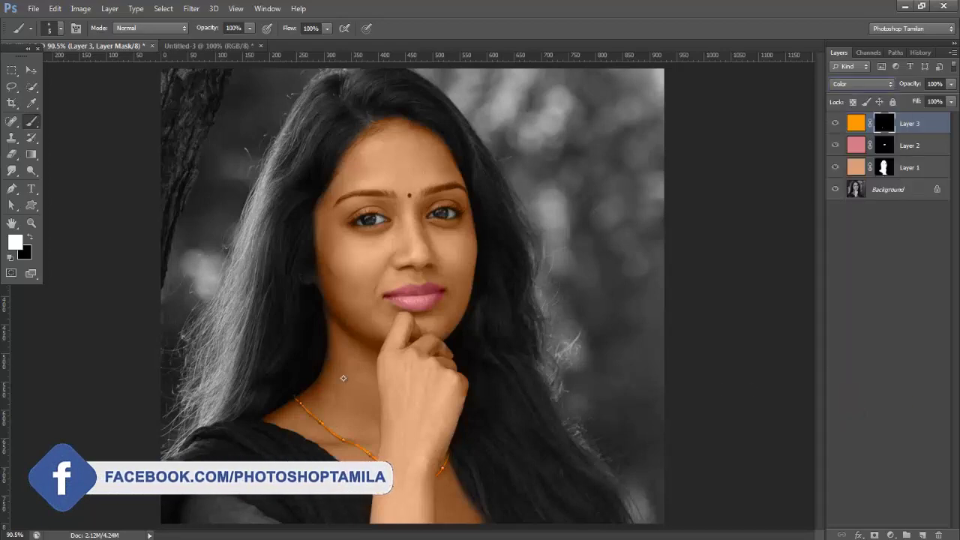
{"action": "key", "text": "ctrl+plus"}
{"action": "key", "text": "ctrl+plus"}
{"action": "left_click_drag", "start_coordinate": [372, 332], "coordinate": [430, 204]}
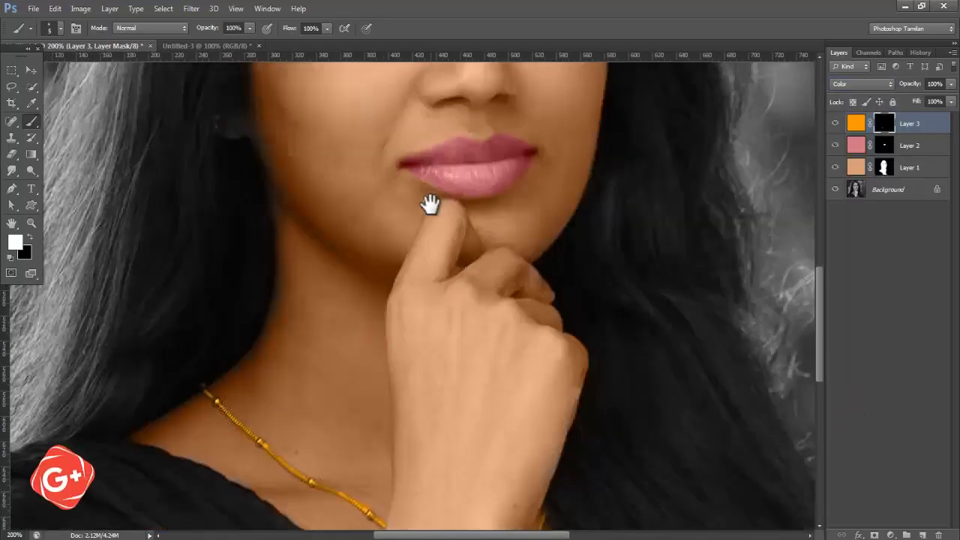
{"action": "key", "text": "ctrl+0"}
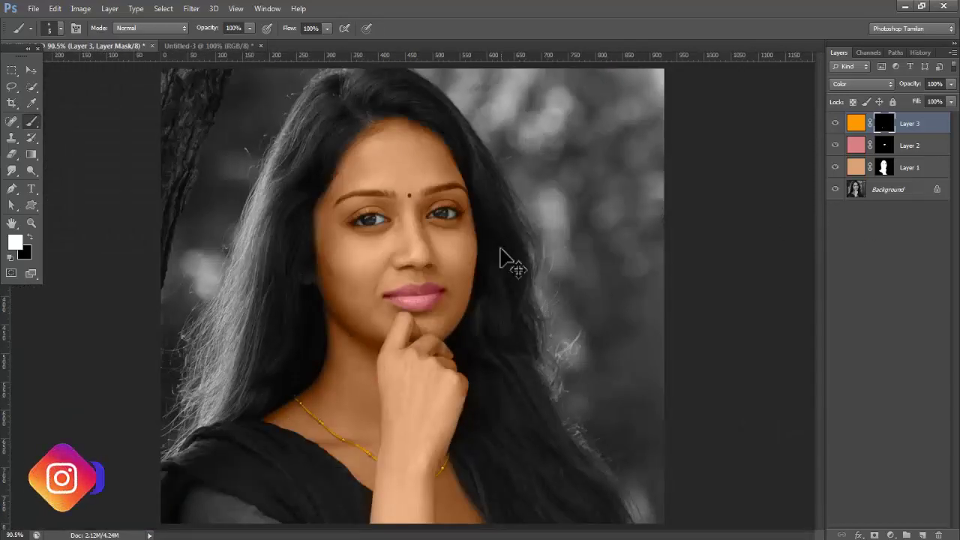
{"action": "key", "text": "ctrl+plus"}
{"action": "key", "text": "ctrl+plus"}
{"action": "left_click_drag", "start_coordinate": [450, 139], "coordinate": [460, 242]}
Step: Zoom in on the bindi and create Layer 4 filled with red
{"action": "left_click_drag", "start_coordinate": [464, 120], "coordinate": [466, 247]}
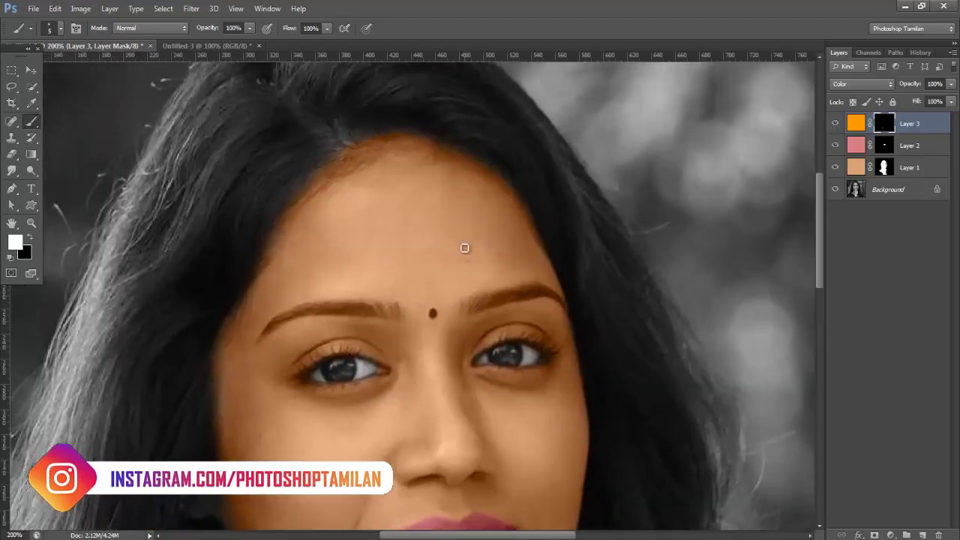
{"action": "key", "text": "ctrl+plus"}
{"action": "left_click", "coordinate": [921, 535]}
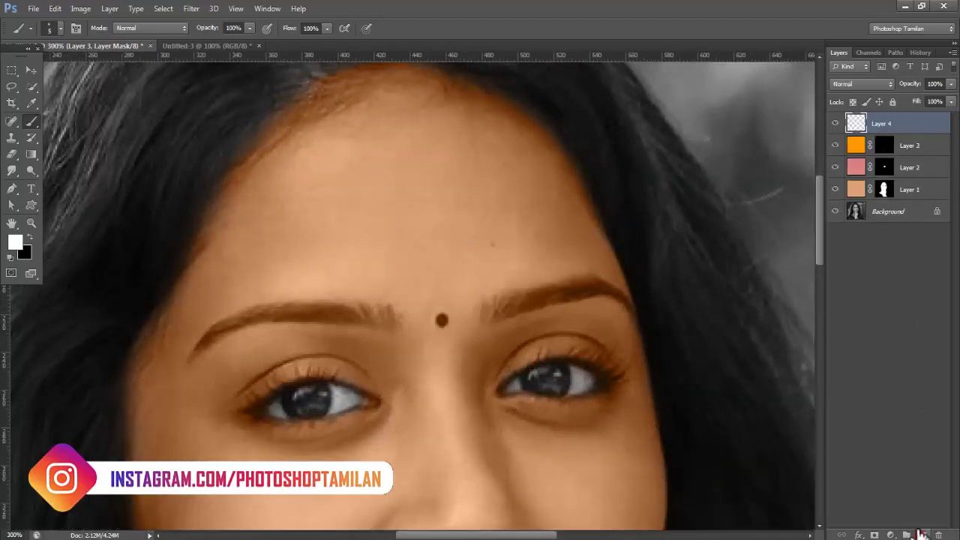
{"action": "left_click", "coordinate": [14, 242]}
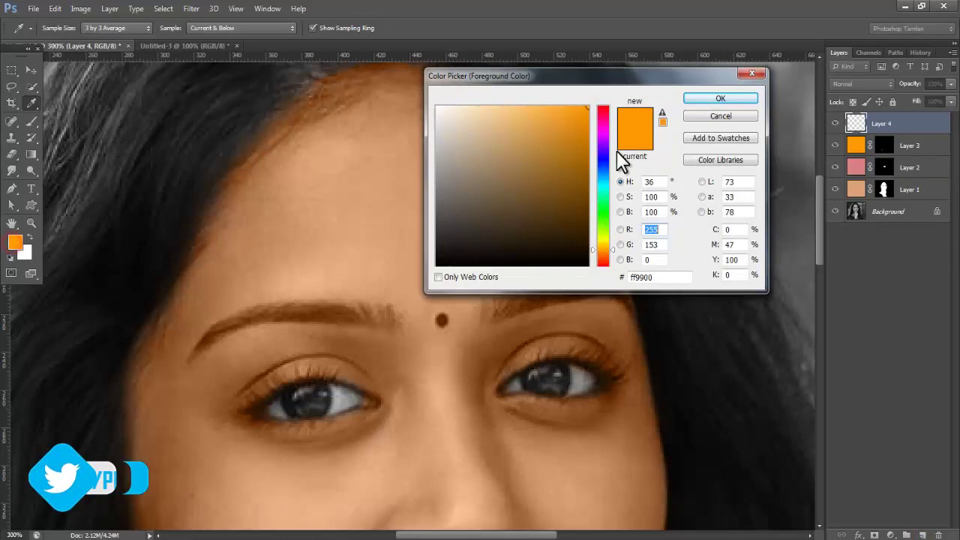
{"action": "left_click", "coordinate": [604, 108]}
{"action": "left_click", "coordinate": [710, 96]}
{"action": "key", "text": "b"}
{"action": "key", "text": "alt+BackSpace"}
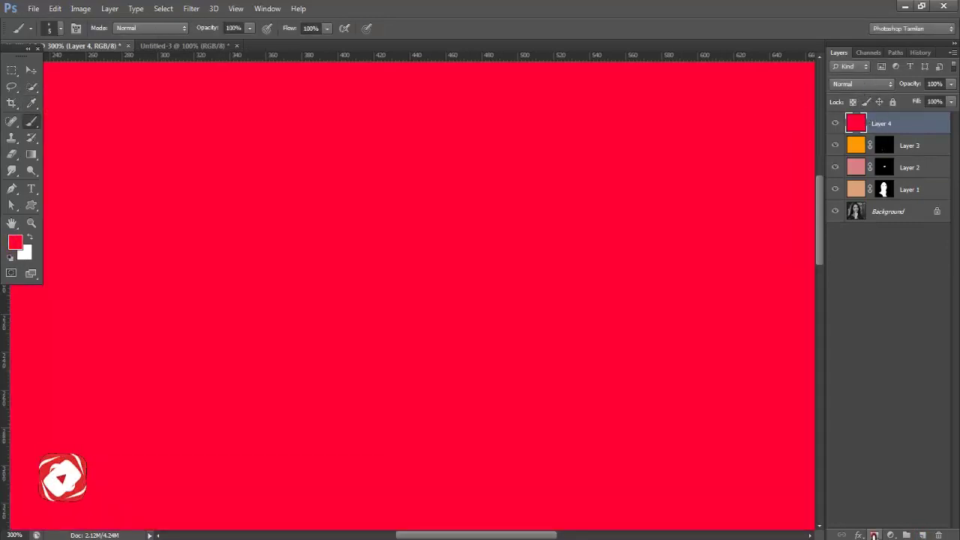
Step: Hide Layer 4 behind a black mask, set it to Color, and paint red onto the bindi
{"action": "left_click", "coordinate": [874, 534]}
{"action": "left_click_drag", "start_coordinate": [884, 131], "coordinate": [885, 124]}
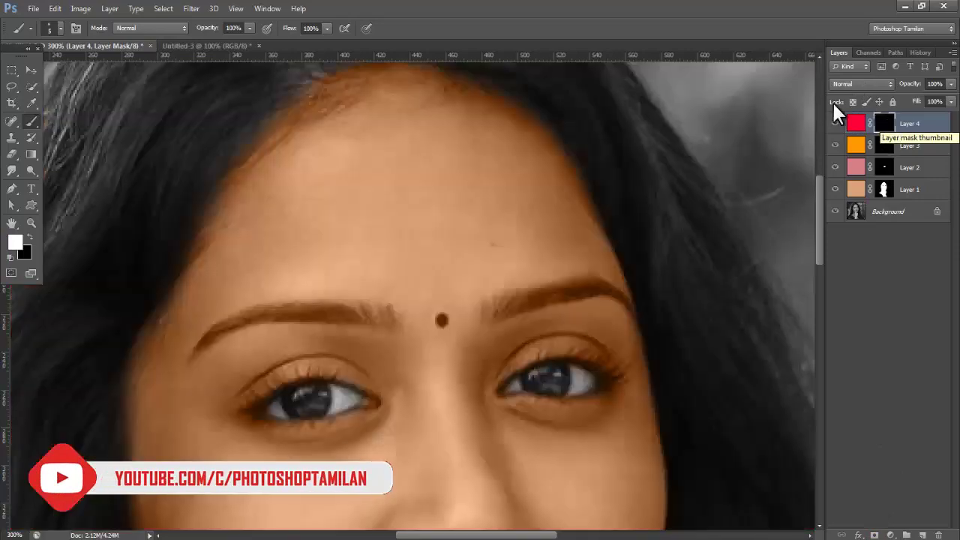
{"action": "left_click", "coordinate": [849, 83]}
{"action": "left_click", "coordinate": [855, 398]}
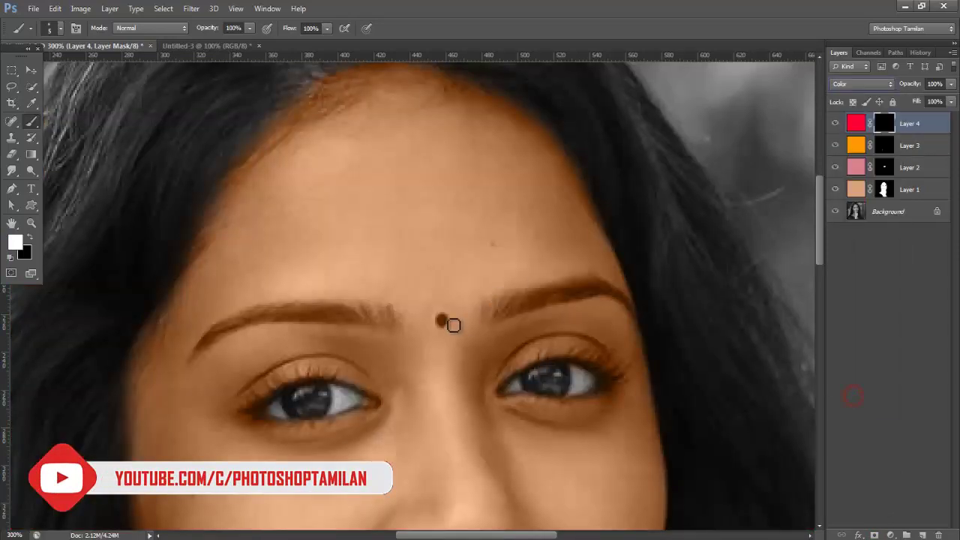
{"action": "left_click", "coordinate": [442, 321]}
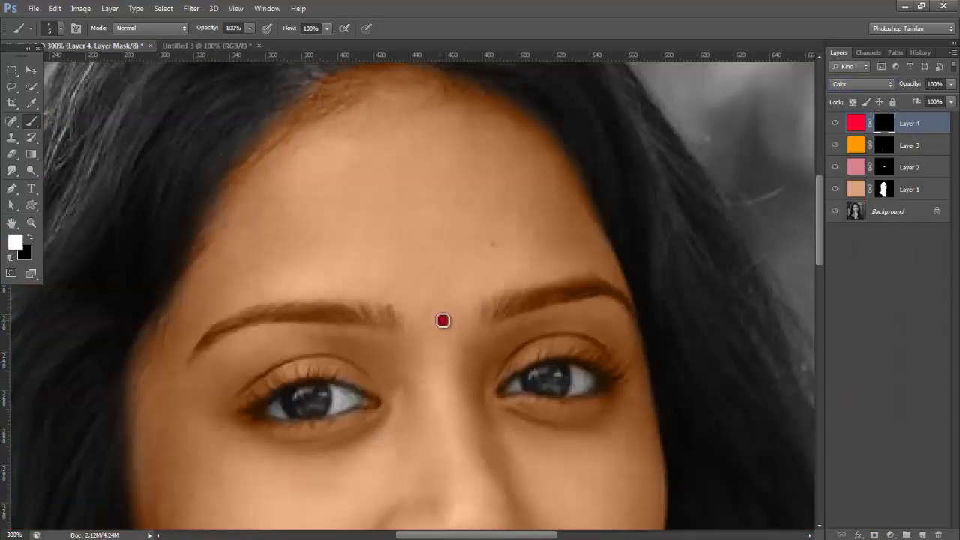
Step: Zoom in around the eyes and add a fifth empty layer on top
{"action": "key", "text": "ctrl+0"}
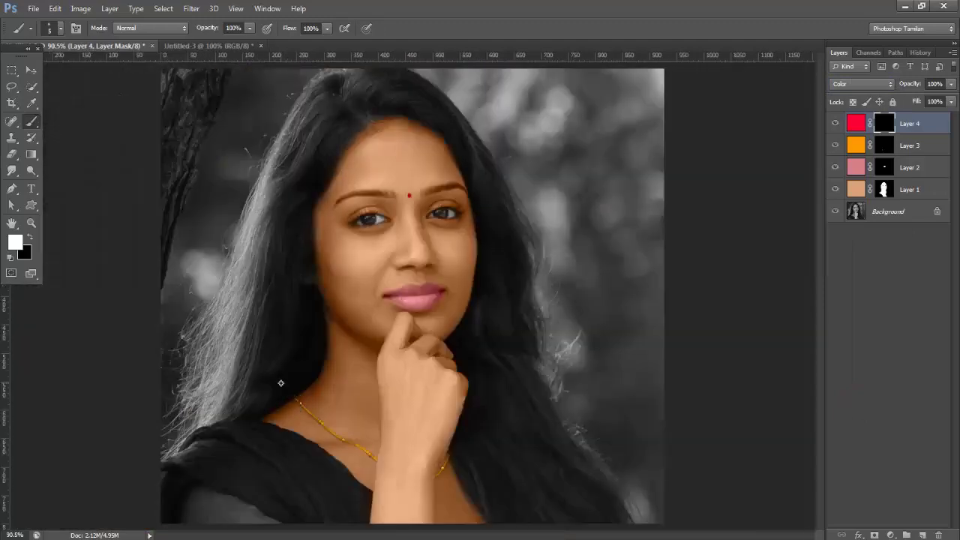
{"action": "key", "text": "z"}
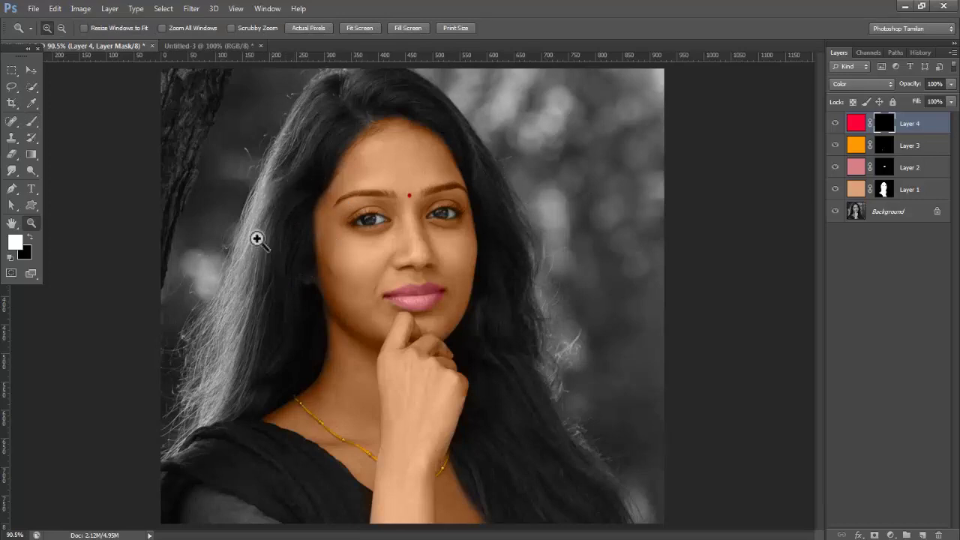
{"action": "key", "text": "ctrl+plus"}
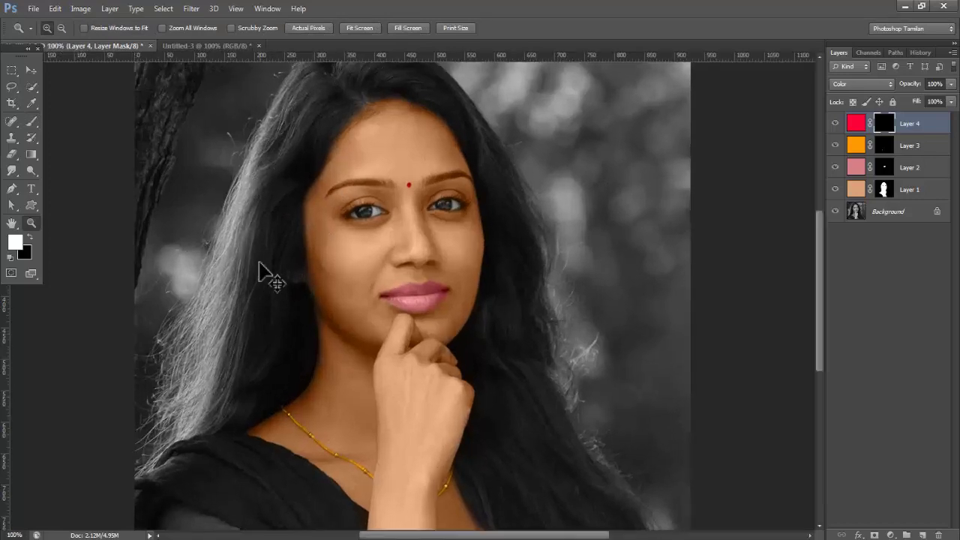
{"action": "key", "text": "ctrl+plus"}
{"action": "left_click_drag", "start_coordinate": [407, 182], "coordinate": [418, 290]}
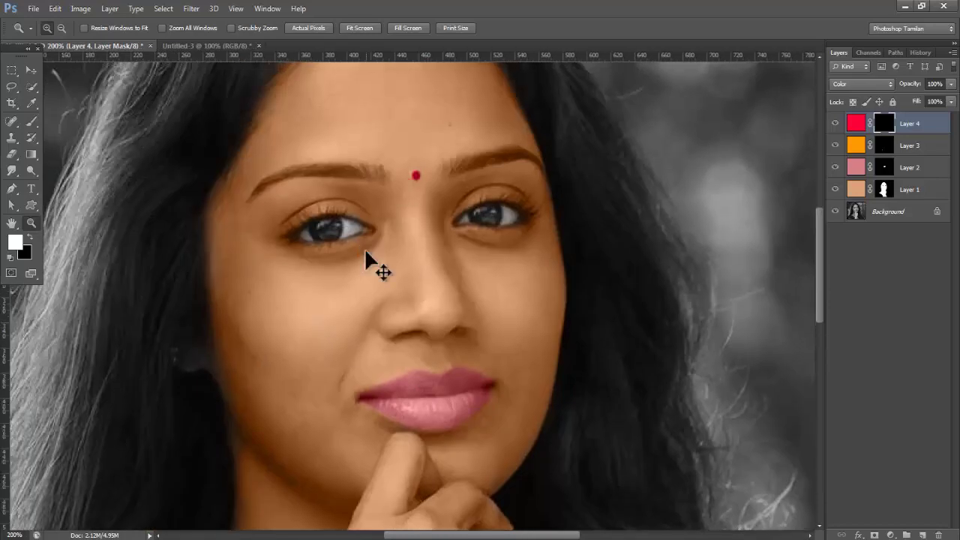
{"action": "key", "text": "ctrl+plus"}
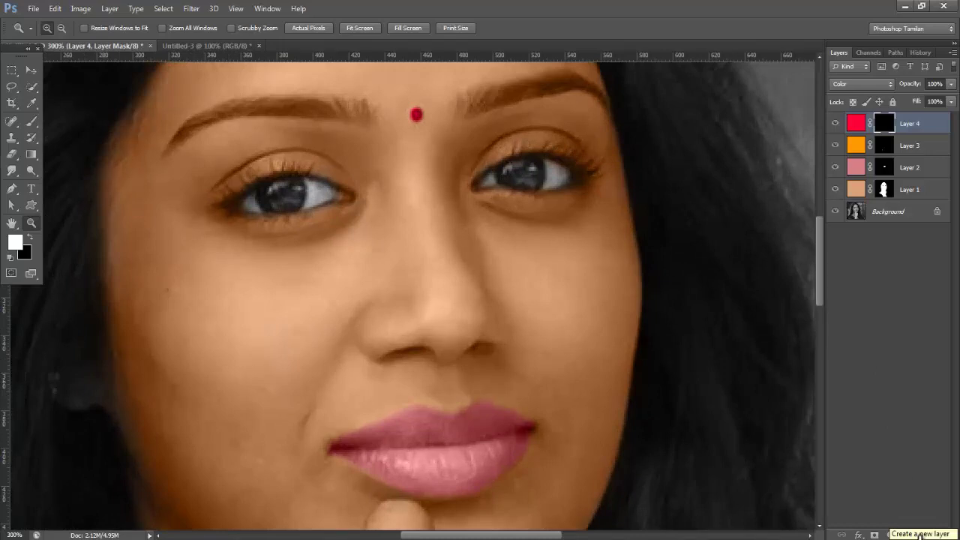
{"action": "left_click", "coordinate": [920, 534]}
Step: Fill Layer 5 with white, fit the document on screen, and add a layer mask
{"action": "key", "text": "ctrl+BackSpace"}
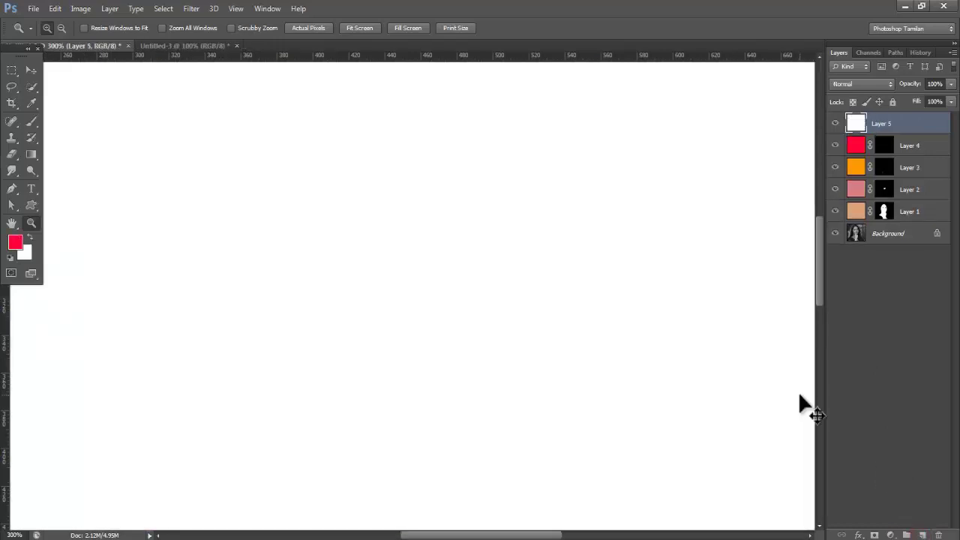
{"action": "key", "text": "ctrl+0"}
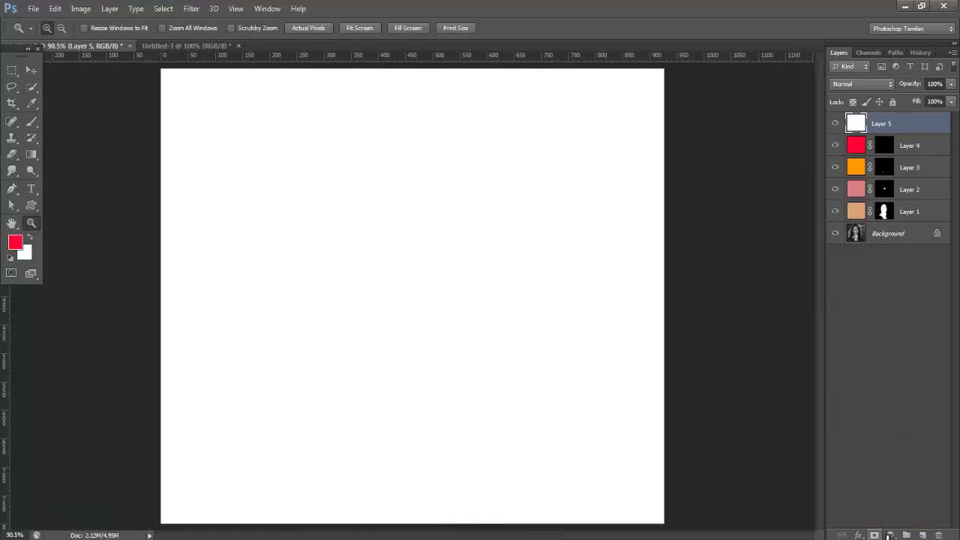
{"action": "left_click", "coordinate": [889, 535]}
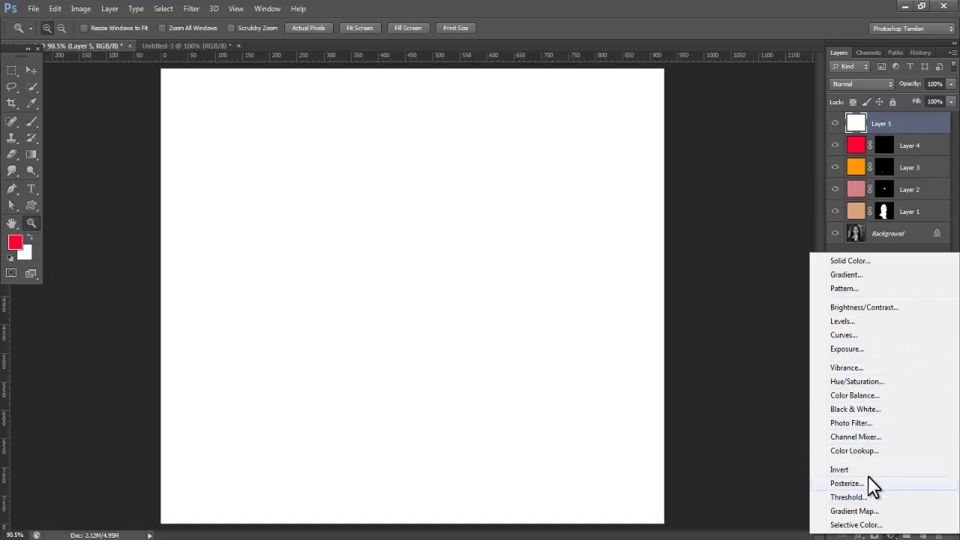
{"action": "key", "text": "Escape"}
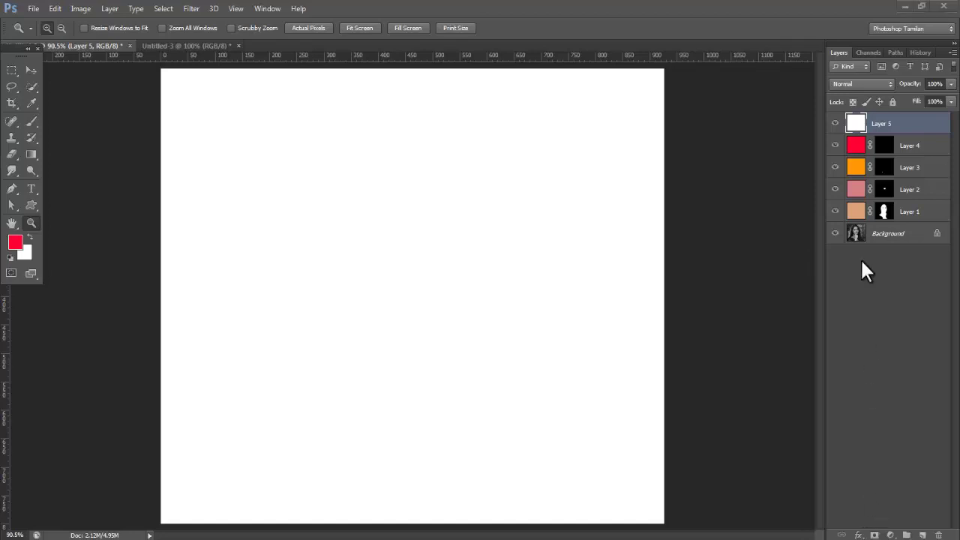
{"action": "left_click", "coordinate": [875, 534]}
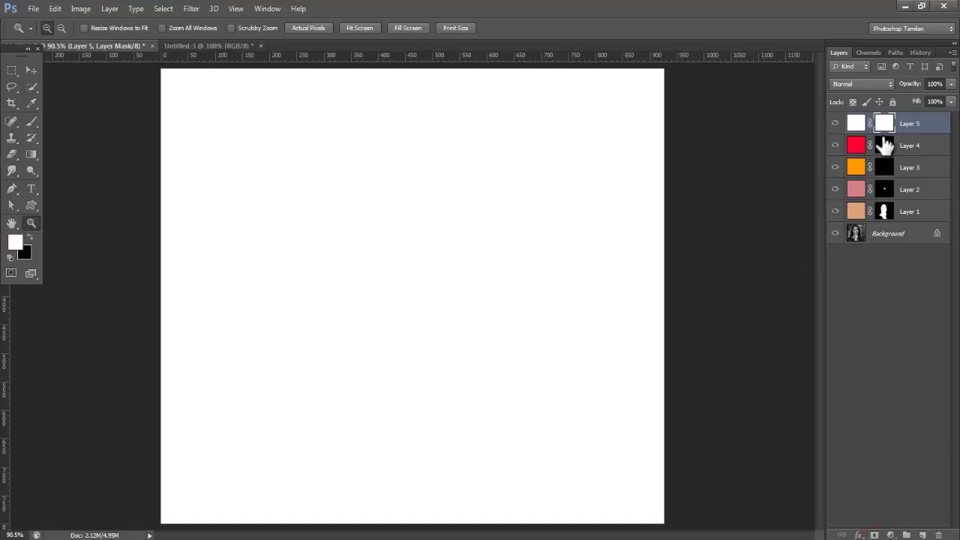
Step: Invert the white layer's mask, zoom in on the eyes, and pick the Brush tool
{"action": "key", "text": "ctrl+i"}
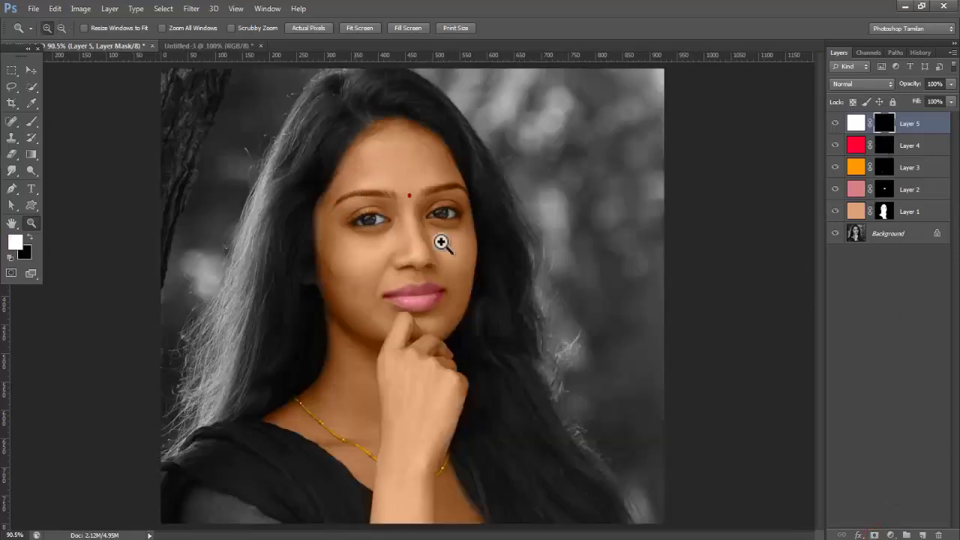
{"action": "left_click", "coordinate": [490, 298]}
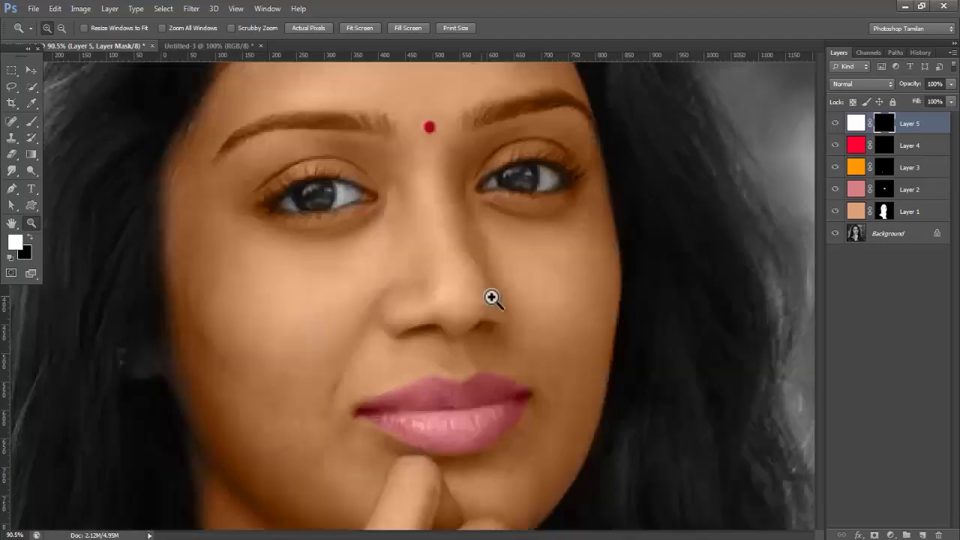
{"action": "left_click", "coordinate": [31, 120]}
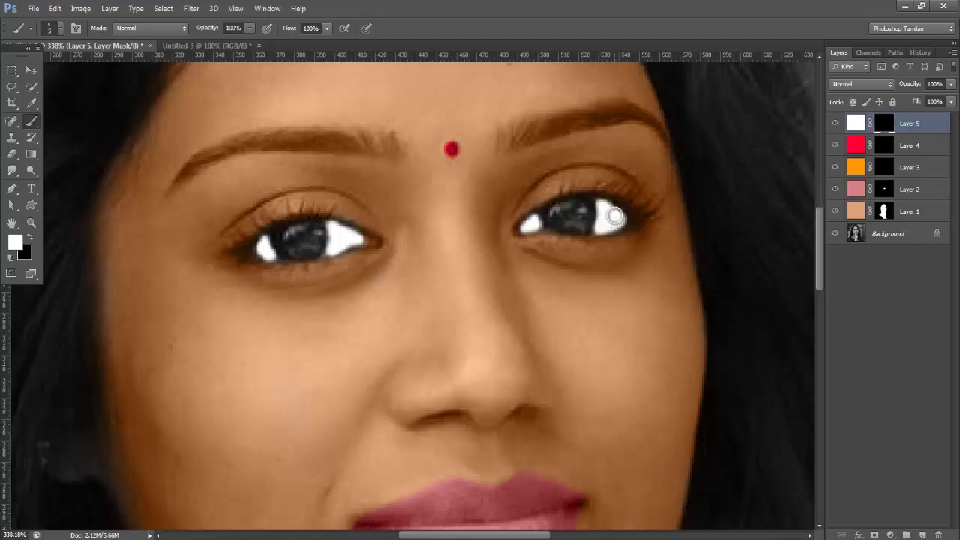
Step: Try Color, then set the white eye layer to Soft Light and check the eyes up close
{"action": "left_click", "coordinate": [862, 83]}
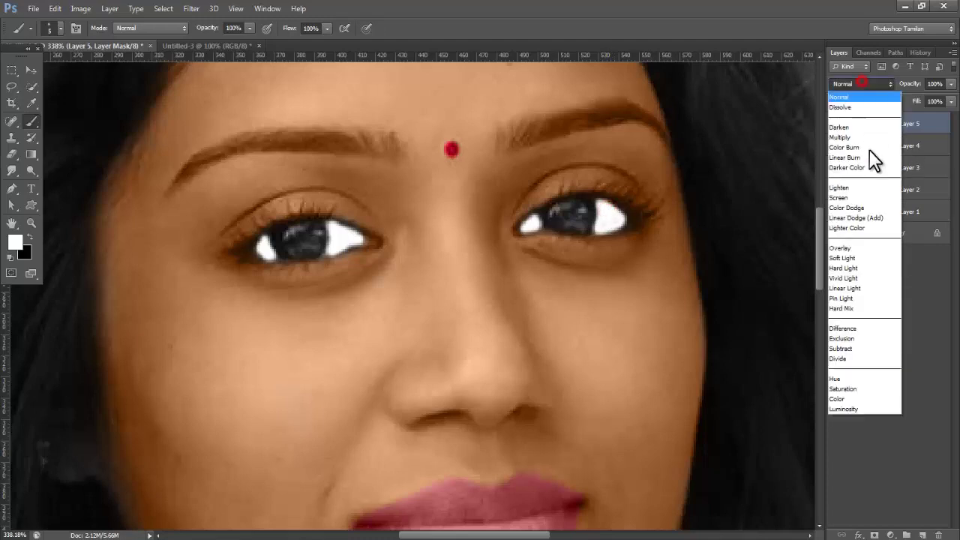
{"action": "left_click", "coordinate": [844, 395]}
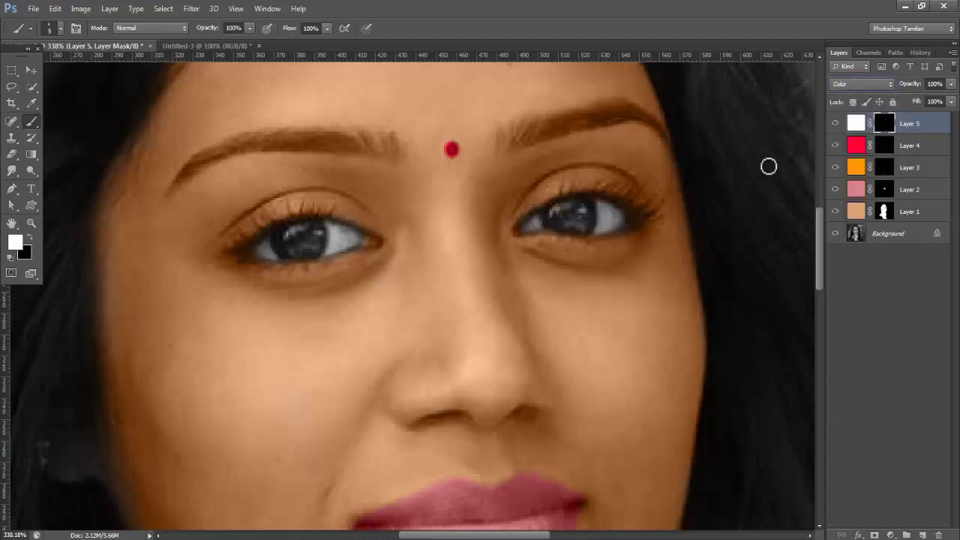
{"action": "left_click", "coordinate": [867, 83]}
{"action": "left_click", "coordinate": [859, 257]}
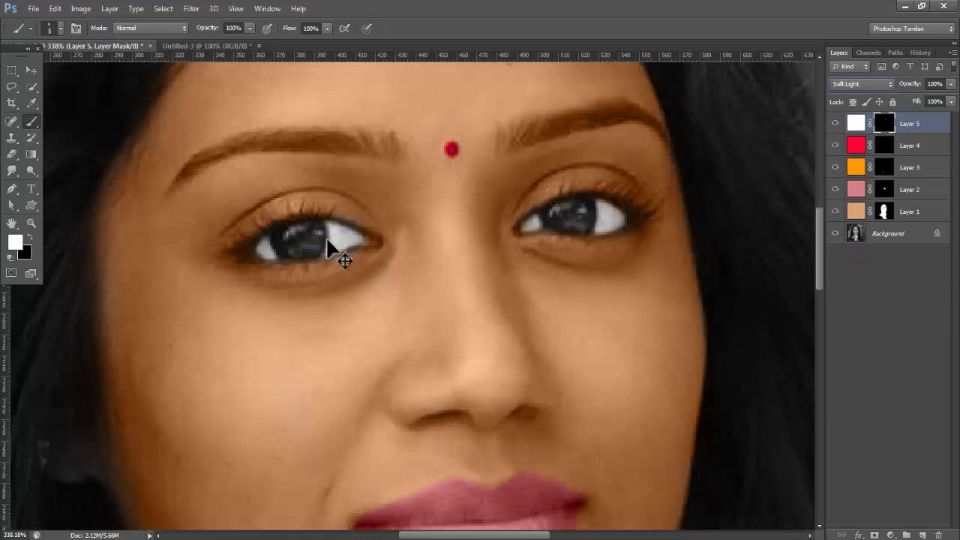
{"action": "scroll", "coordinate": [328, 248], "scroll_direction": "down", "scroll_amount": 2}
{"action": "scroll", "coordinate": [332, 252], "scroll_direction": "down", "scroll_amount": 5}
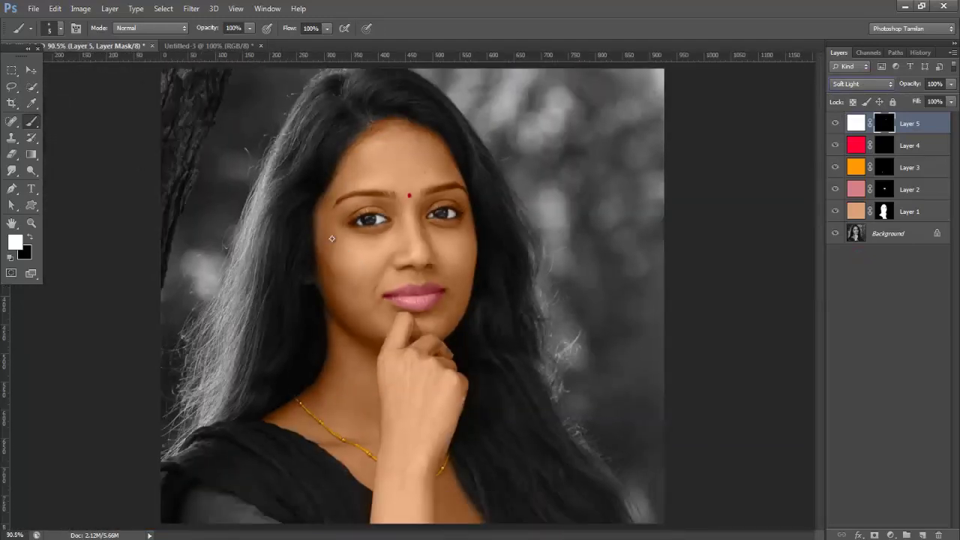
{"action": "scroll", "coordinate": [380, 219], "scroll_direction": "up", "scroll_amount": 3}
{"action": "scroll", "coordinate": [386, 225], "scroll_direction": "up", "scroll_amount": 4}
{"action": "mouse_move", "coordinate": [377, 214]}
{"action": "left_mouse_down"}
{"action": "mouse_move", "coordinate": [418, 310]}
{"action": "mouse_move", "coordinate": [414, 287]}
{"action": "left_mouse_up"}
{"action": "scroll", "coordinate": [418, 300], "scroll_direction": "up", "scroll_amount": 1}
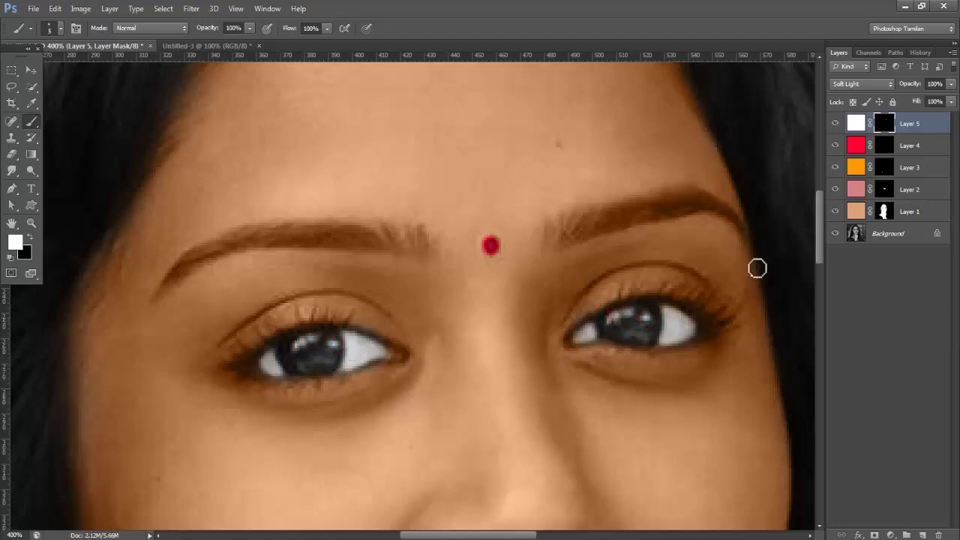
{"action": "key", "text": "ctrl+0"}
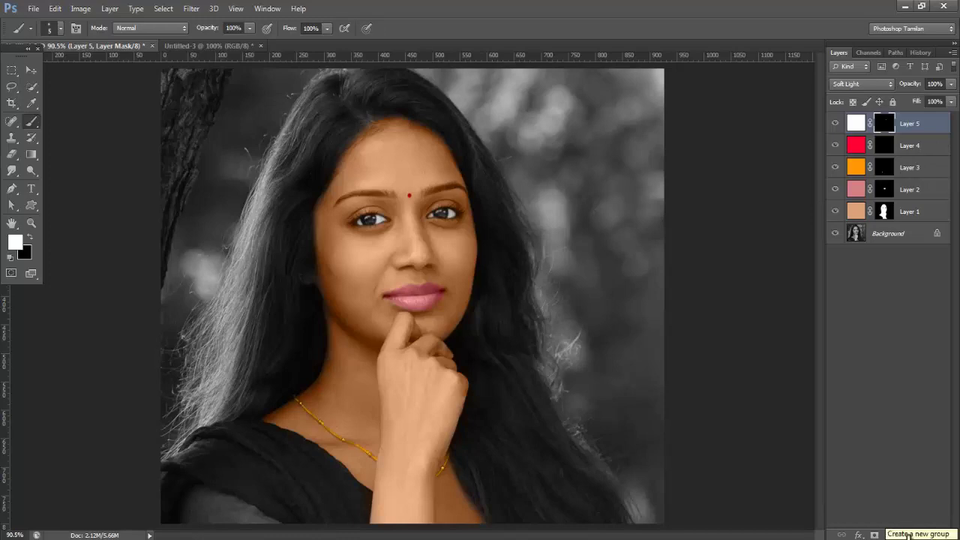
Step: Add an empty sixth layer, zoom to the hairline, and ready the Burn tool on the Background layer
{"action": "left_click", "coordinate": [907, 534]}
{"action": "key", "text": "ctrl+z"}
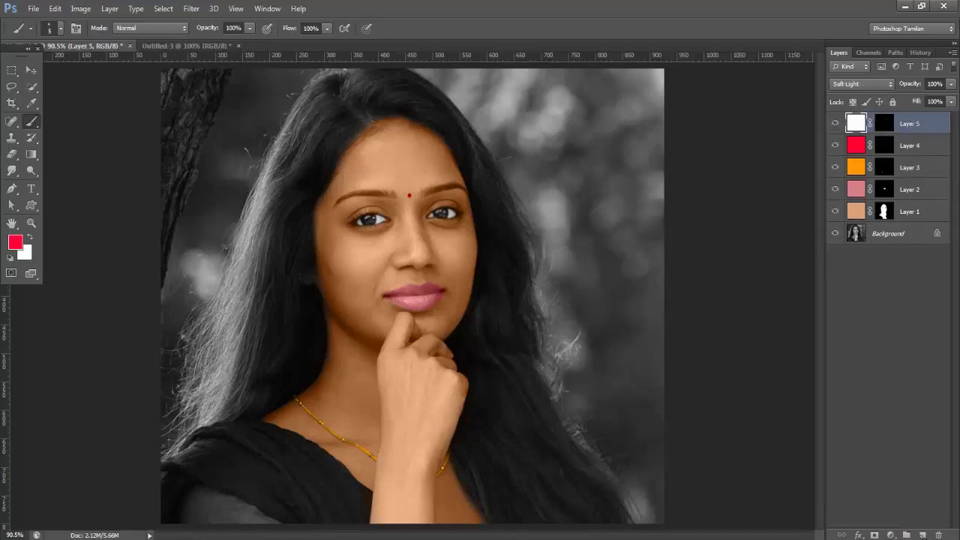
{"action": "left_click", "coordinate": [922, 534]}
{"action": "key", "text": "ctrl+plus"}
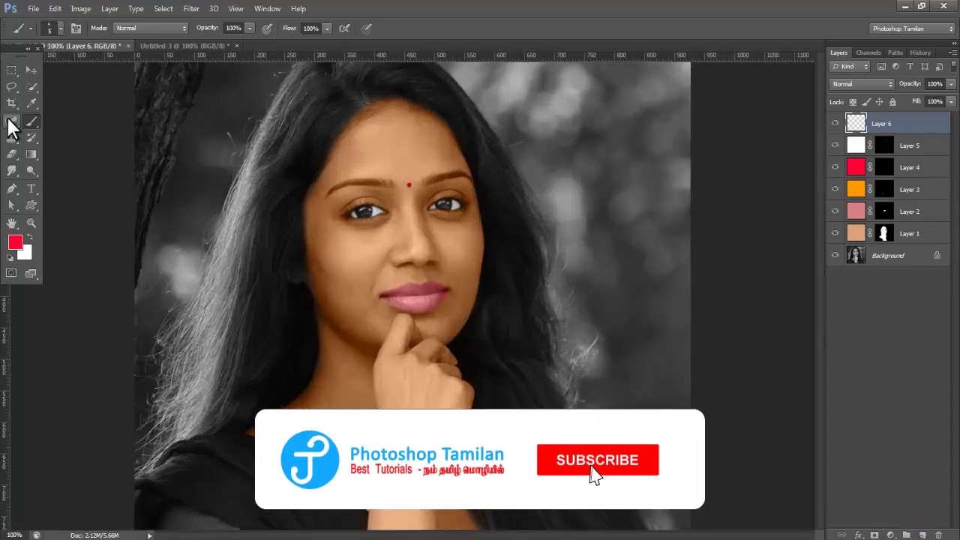
{"action": "key", "text": "ctrl+plus"}
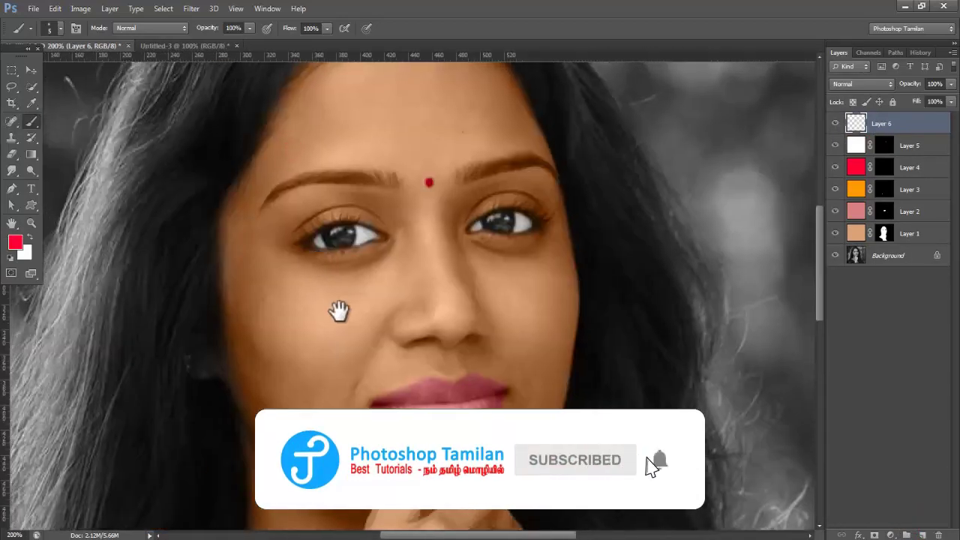
{"action": "left_click_drag", "start_coordinate": [293, 151], "coordinate": [338, 241]}
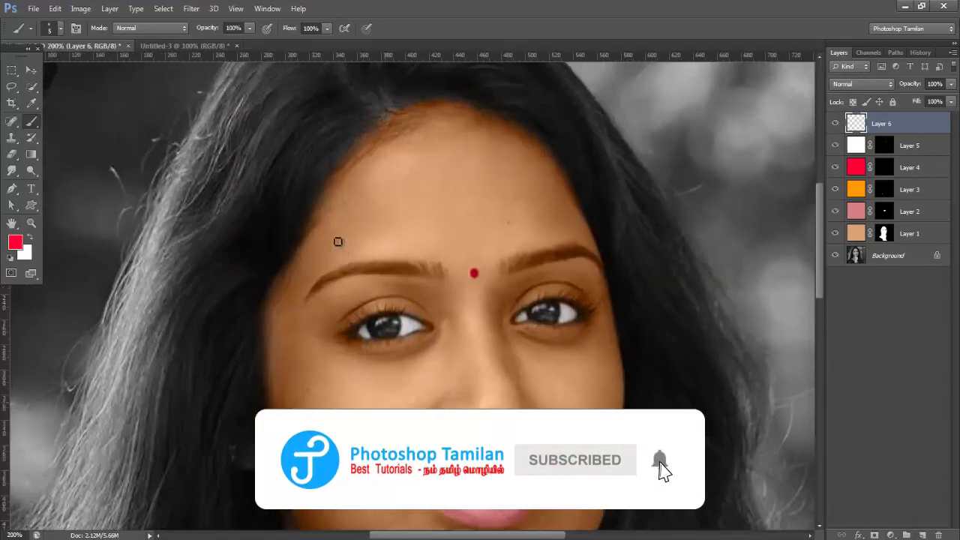
{"action": "left_click_drag", "start_coordinate": [347, 161], "coordinate": [350, 218]}
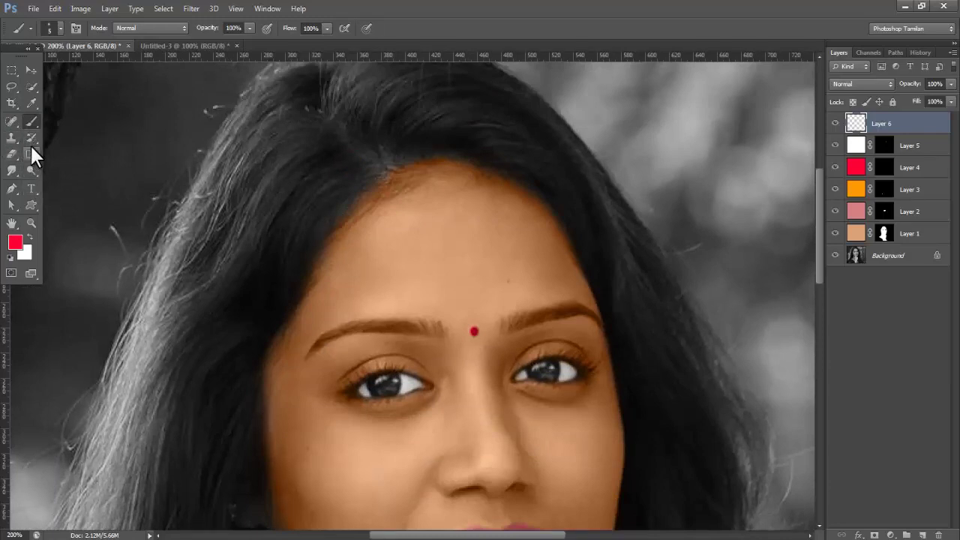
{"action": "left_click", "coordinate": [31, 139]}
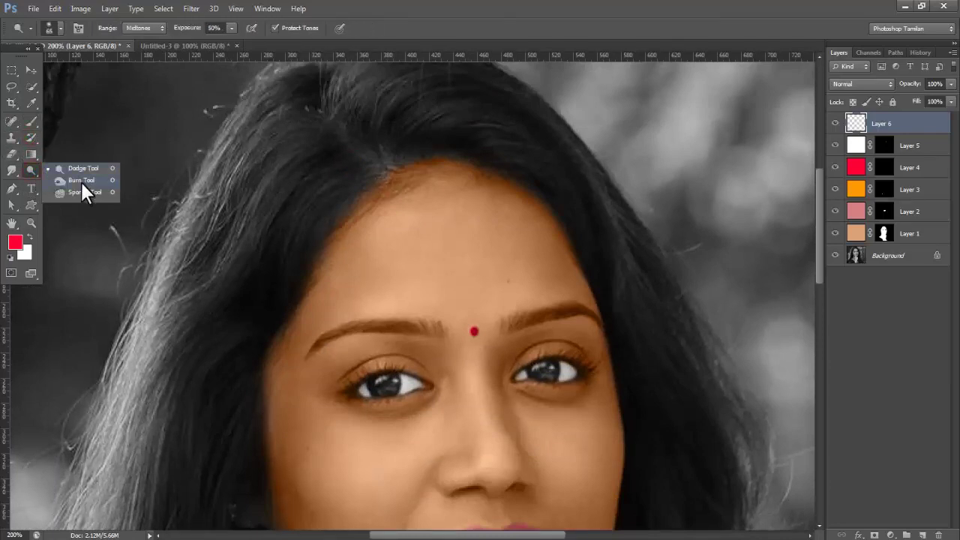
{"action": "left_click_drag", "start_coordinate": [30, 169], "coordinate": [81, 180]}
{"action": "key", "text": "ctrl+minus"}
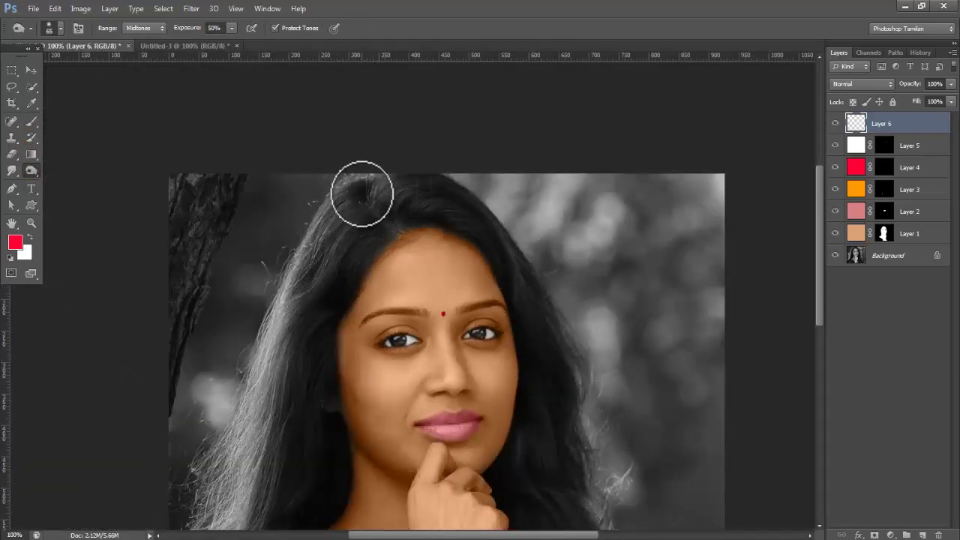
{"action": "left_click", "coordinate": [349, 196]}
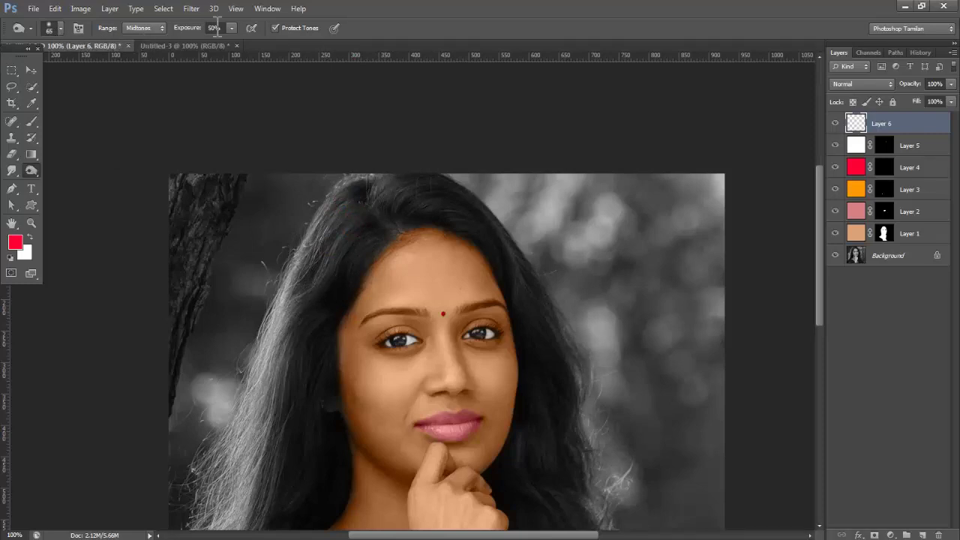
{"action": "mouse_move", "coordinate": [341, 251]}
{"action": "left_mouse_down"}
{"action": "mouse_move", "coordinate": [375, 221]}
{"action": "mouse_move", "coordinate": [354, 272]}
{"action": "mouse_move", "coordinate": [353, 214]}
{"action": "mouse_move", "coordinate": [312, 342]}
{"action": "mouse_move", "coordinate": [315, 314]}
{"action": "left_mouse_up"}
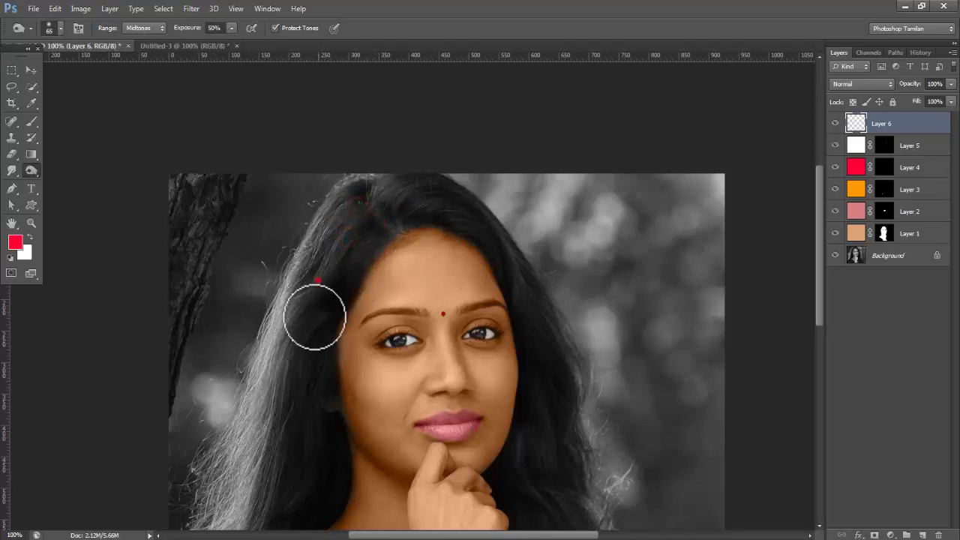
{"action": "left_click", "coordinate": [858, 256]}
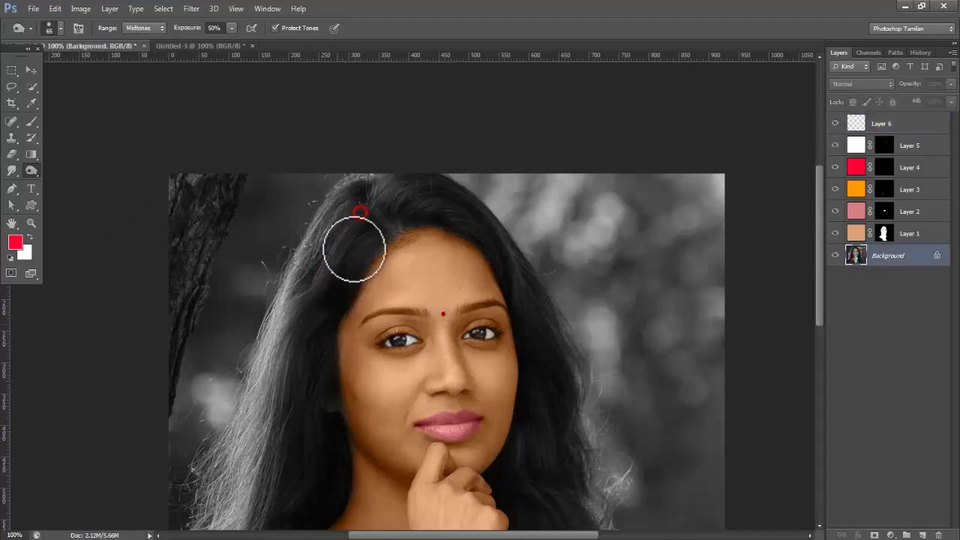
Step: Burn the hair on the left side, top of the head and along the hairline with a smaller brush
{"action": "mouse_move", "coordinate": [312, 307]}
{"action": "left_mouse_down"}
{"action": "mouse_move", "coordinate": [307, 418]}
{"action": "mouse_move", "coordinate": [351, 206]}
{"action": "mouse_move", "coordinate": [317, 240]}
{"action": "left_mouse_up"}
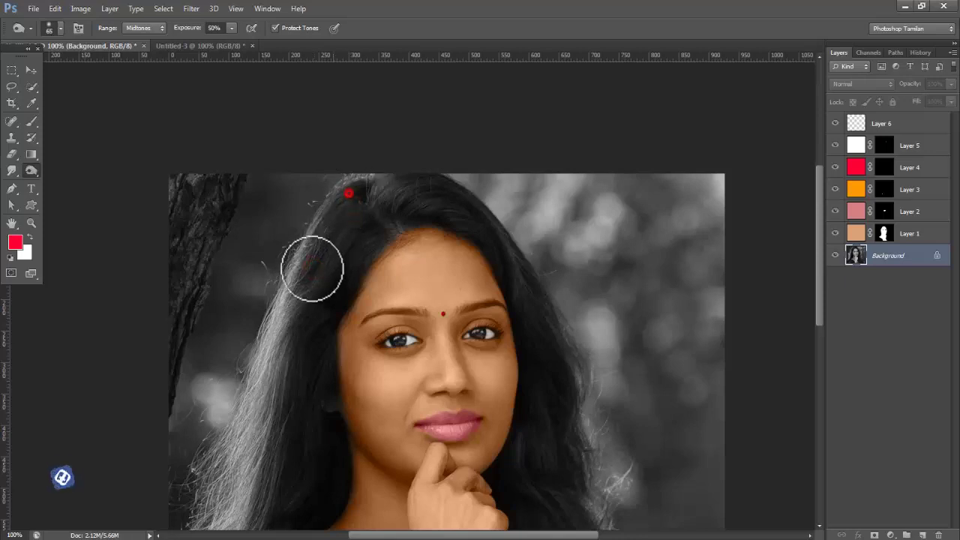
{"action": "mouse_move", "coordinate": [307, 278]}
{"action": "left_mouse_down"}
{"action": "mouse_move", "coordinate": [247, 460]}
{"action": "mouse_move", "coordinate": [293, 278]}
{"action": "mouse_move", "coordinate": [294, 316]}
{"action": "left_mouse_up"}
{"action": "left_click_drag", "start_coordinate": [364, 198], "coordinate": [441, 219]}
{"action": "key", "text": "ctrl+plus"}
{"action": "key", "text": "ctrl+plus"}
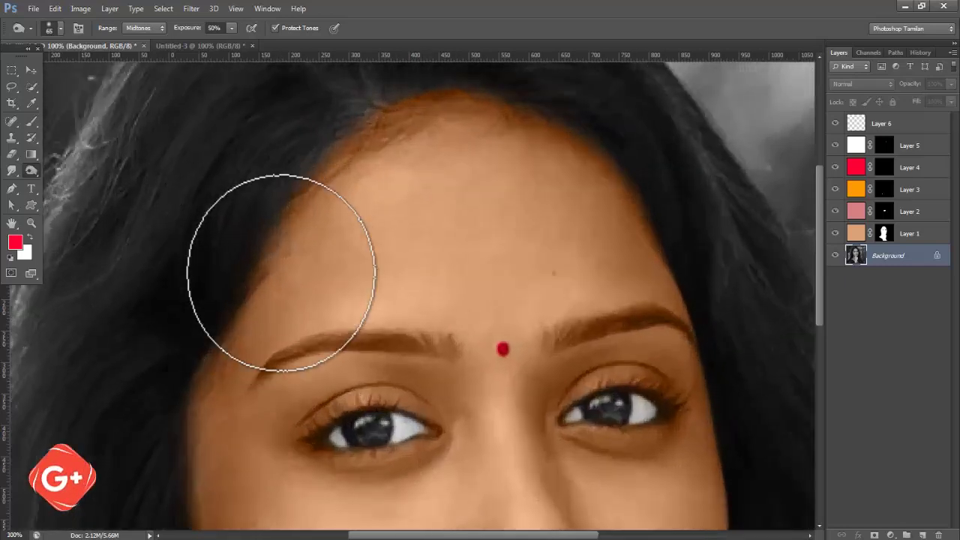
{"action": "key", "text": "bracketleft"}
{"action": "key", "text": "bracketleft"}
{"action": "key", "text": "bracketleft"}
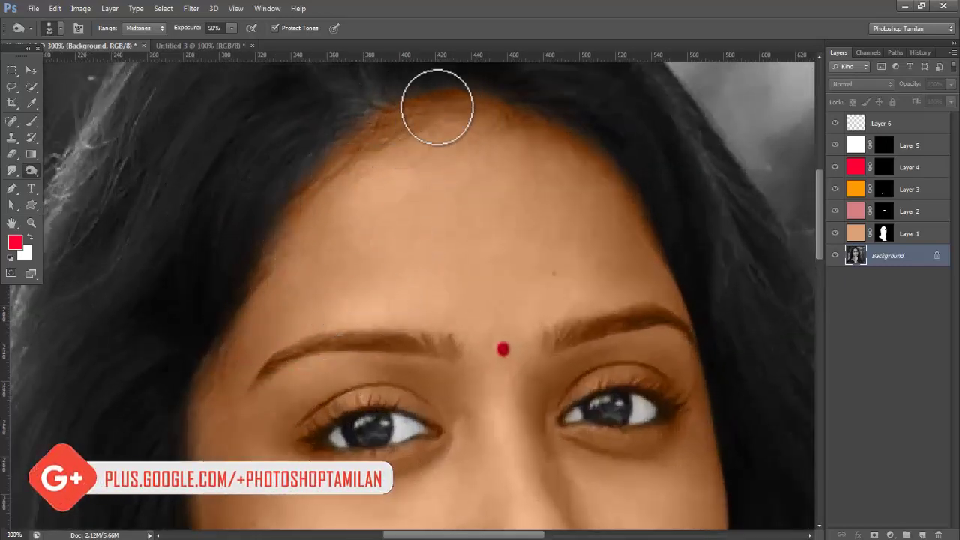
{"action": "mouse_move", "coordinate": [439, 97]}
{"action": "left_mouse_down"}
{"action": "mouse_move", "coordinate": [375, 117]}
{"action": "mouse_move", "coordinate": [338, 157]}
{"action": "left_mouse_up"}
{"action": "left_click_drag", "start_coordinate": [247, 279], "coordinate": [285, 210]}
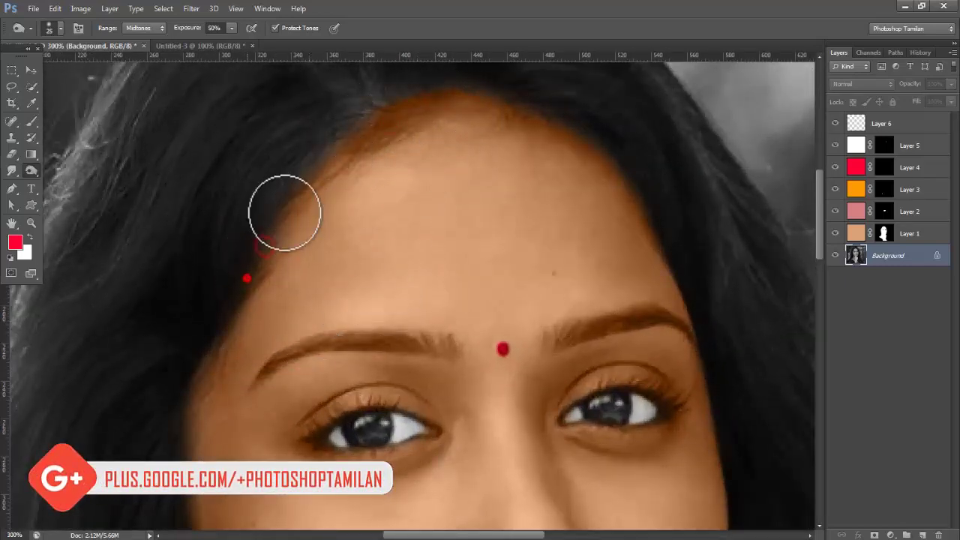
{"action": "left_click_drag", "start_coordinate": [311, 172], "coordinate": [199, 311]}
{"action": "left_click_drag", "start_coordinate": [317, 154], "coordinate": [377, 107]}
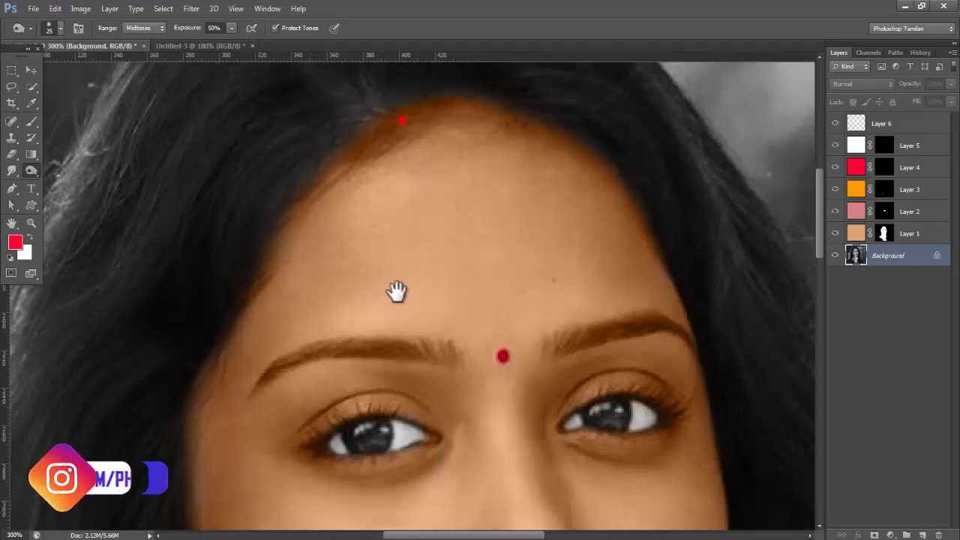
{"action": "left_click_drag", "start_coordinate": [396, 290], "coordinate": [350, 263]}
{"action": "left_click_drag", "start_coordinate": [435, 236], "coordinate": [555, 296]}
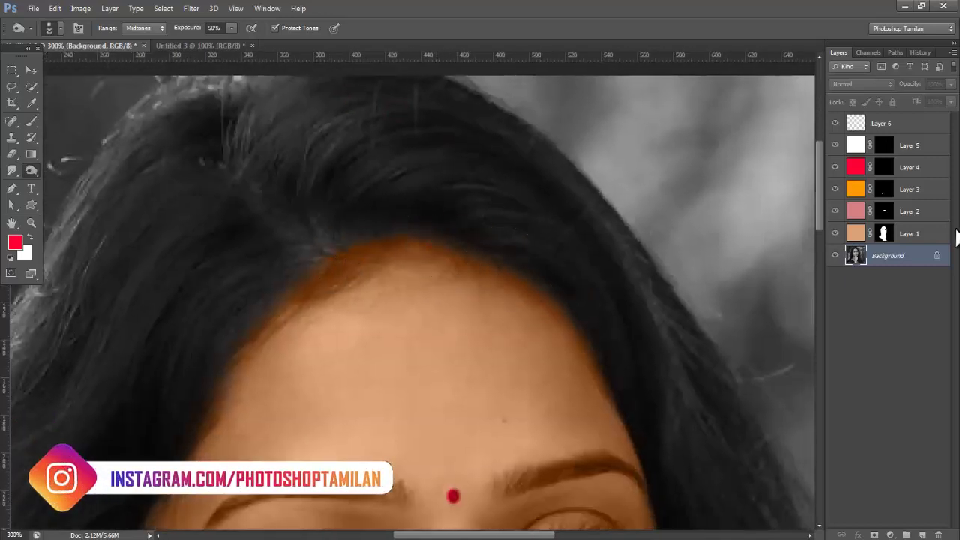
Step: Paint Layer 1's mask with a size-25 brush to restore skin colour along the hairline
{"action": "left_click", "coordinate": [884, 233]}
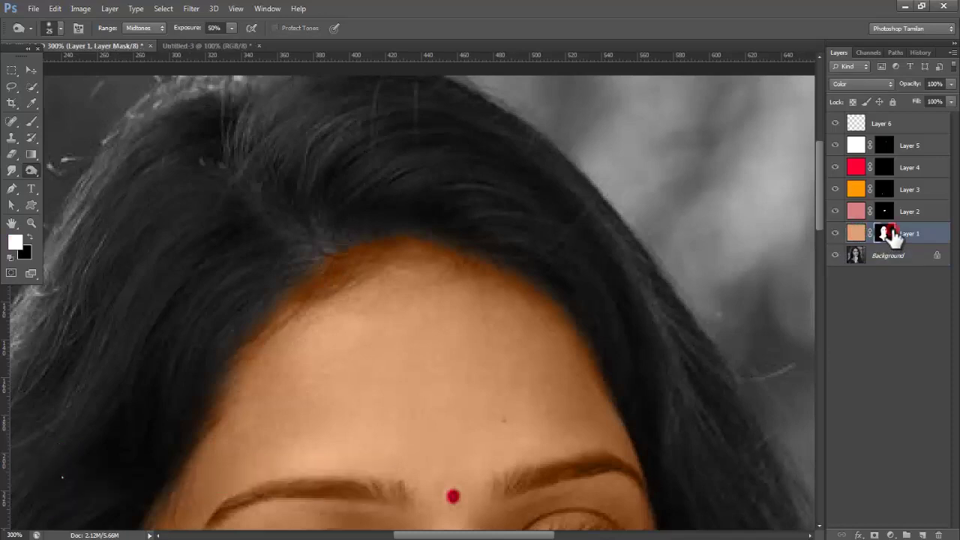
{"action": "mouse_move", "coordinate": [342, 255]}
{"action": "left_mouse_down"}
{"action": "mouse_move", "coordinate": [333, 249]}
{"action": "mouse_move", "coordinate": [330, 259]}
{"action": "left_mouse_up"}
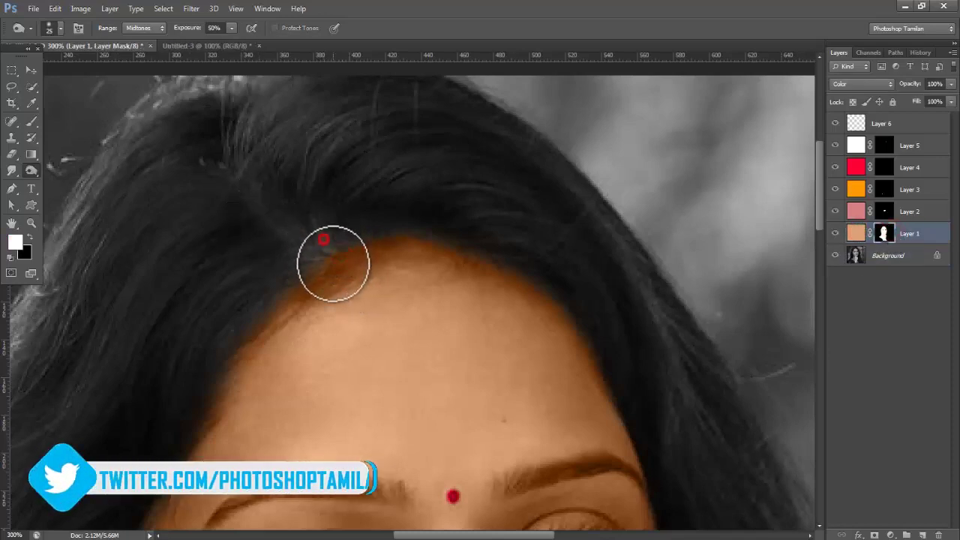
{"action": "key", "text": "x"}
{"action": "left_click", "coordinate": [31, 121]}
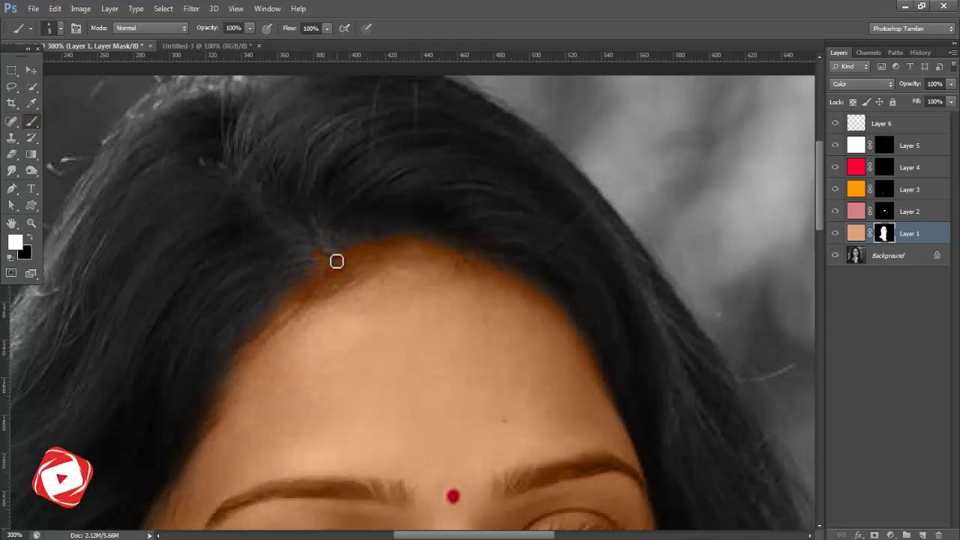
{"action": "key", "text": "bracketright"}
{"action": "key", "text": "bracketright"}
{"action": "key", "text": "bracketright"}
{"action": "key", "text": "bracketright"}
{"action": "key", "text": "bracketright"}
{"action": "key", "text": "bracketright"}
{"action": "left_click_drag", "start_coordinate": [335, 260], "coordinate": [440, 260]}
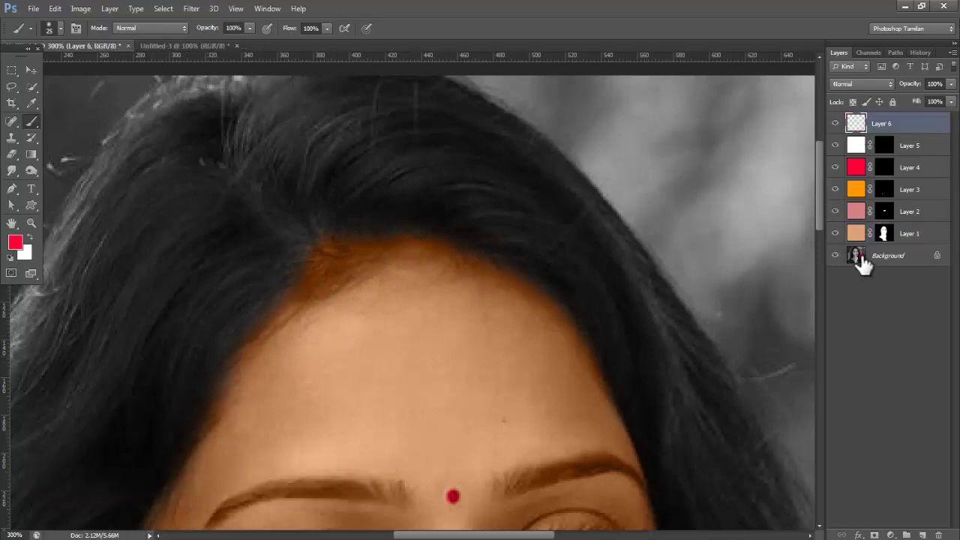
Step: Burn the hairline edges on the Background layer, left and right of the face
{"action": "left_click", "coordinate": [862, 259]}
{"action": "left_click", "coordinate": [31, 171]}
{"action": "mouse_move", "coordinate": [321, 278]}
{"action": "left_mouse_down"}
{"action": "mouse_move", "coordinate": [301, 252]}
{"action": "mouse_move", "coordinate": [373, 229]}
{"action": "mouse_move", "coordinate": [498, 232]}
{"action": "mouse_move", "coordinate": [507, 251]}
{"action": "mouse_move", "coordinate": [496, 263]}
{"action": "left_mouse_up"}
{"action": "left_click_drag", "start_coordinate": [552, 287], "coordinate": [535, 278]}
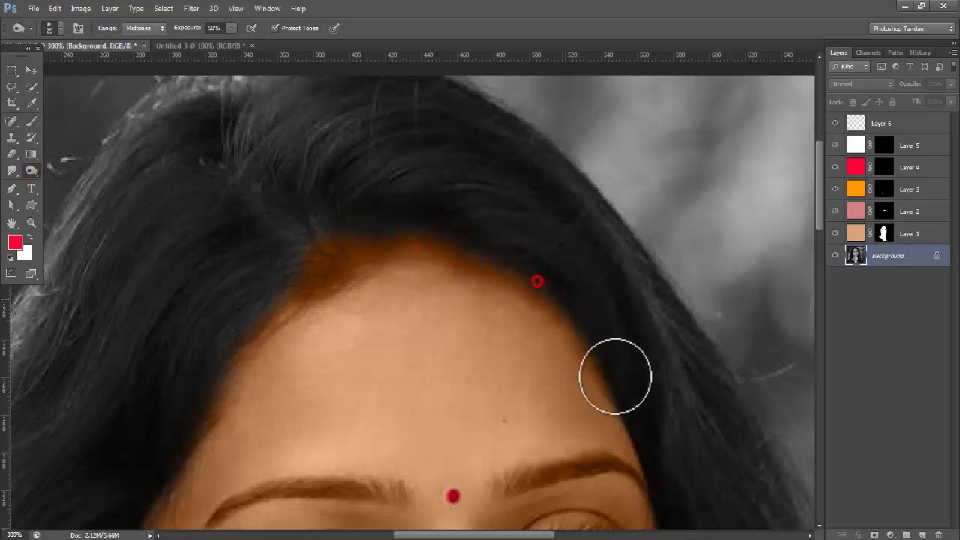
{"action": "left_click_drag", "start_coordinate": [585, 325], "coordinate": [524, 261]}
{"action": "mouse_move", "coordinate": [277, 283]}
{"action": "left_mouse_down"}
{"action": "mouse_move", "coordinate": [251, 337]}
{"action": "mouse_move", "coordinate": [222, 353]}
{"action": "left_mouse_up"}
{"action": "left_click_drag", "start_coordinate": [210, 386], "coordinate": [163, 460]}
{"action": "key", "text": "ctrl+minus"}
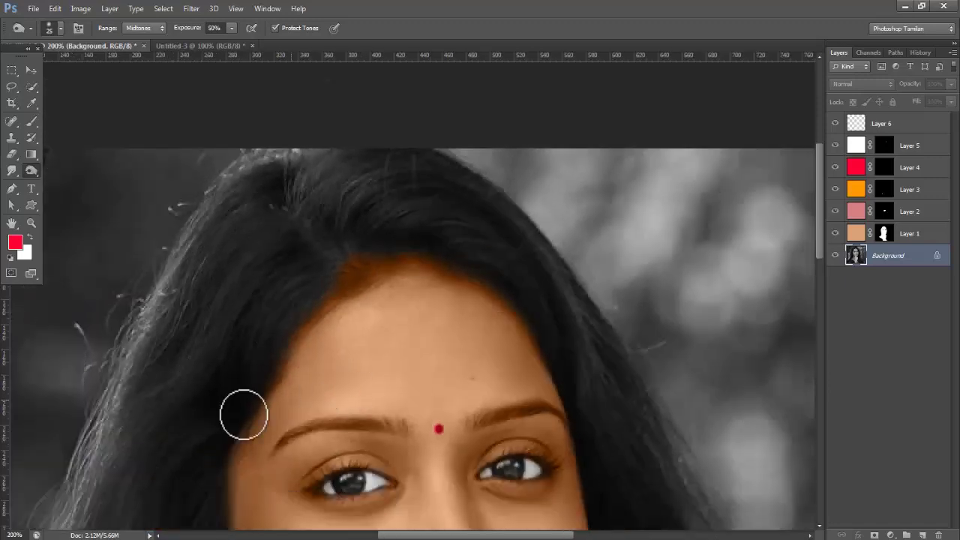
{"action": "left_click_drag", "start_coordinate": [250, 405], "coordinate": [233, 429]}
{"action": "mouse_move", "coordinate": [326, 246]}
{"action": "left_mouse_down"}
{"action": "mouse_move", "coordinate": [413, 252]}
{"action": "mouse_move", "coordinate": [510, 279]}
{"action": "mouse_move", "coordinate": [561, 342]}
{"action": "mouse_move", "coordinate": [564, 308]}
{"action": "left_mouse_up"}
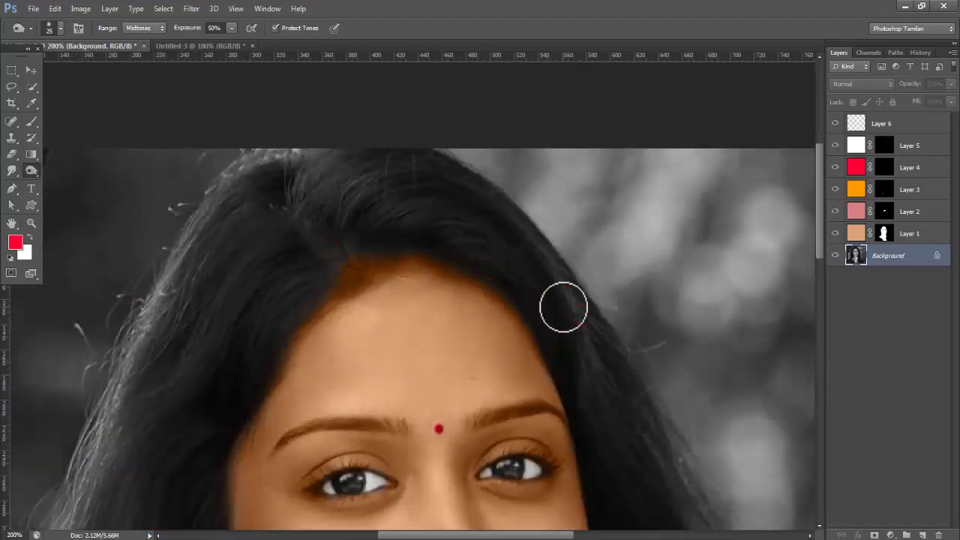
{"action": "key", "text": "bracketright"}
{"action": "key", "text": "bracketright"}
Step: With a 45-size burn brush, darken the hair beside the right cheek, below the chin and near the shoulder
{"action": "mouse_move", "coordinate": [542, 265]}
{"action": "left_mouse_down"}
{"action": "mouse_move", "coordinate": [595, 332]}
{"action": "mouse_move", "coordinate": [622, 444]}
{"action": "left_mouse_up"}
{"action": "left_click", "coordinate": [591, 364]}
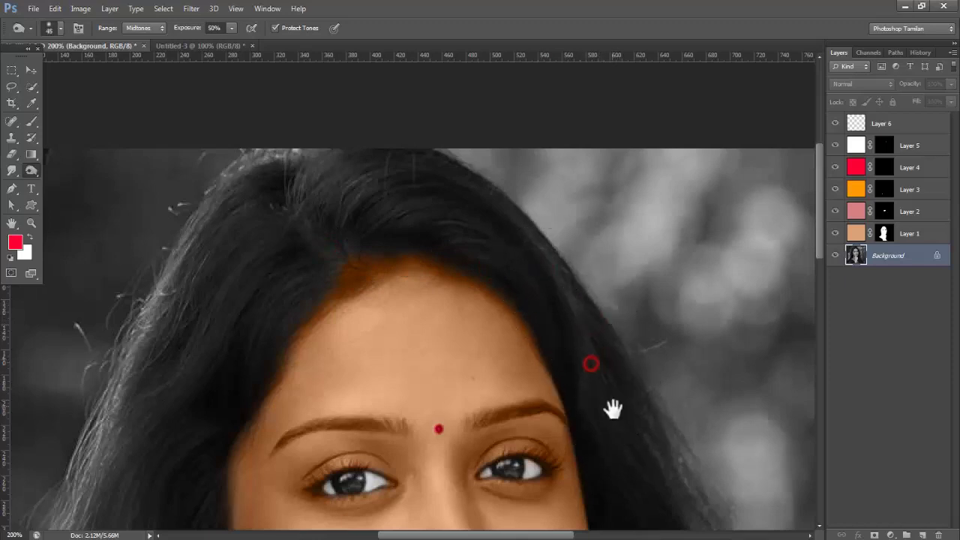
{"action": "left_click_drag", "start_coordinate": [613, 409], "coordinate": [531, 268]}
{"action": "left_click_drag", "start_coordinate": [603, 363], "coordinate": [630, 437]}
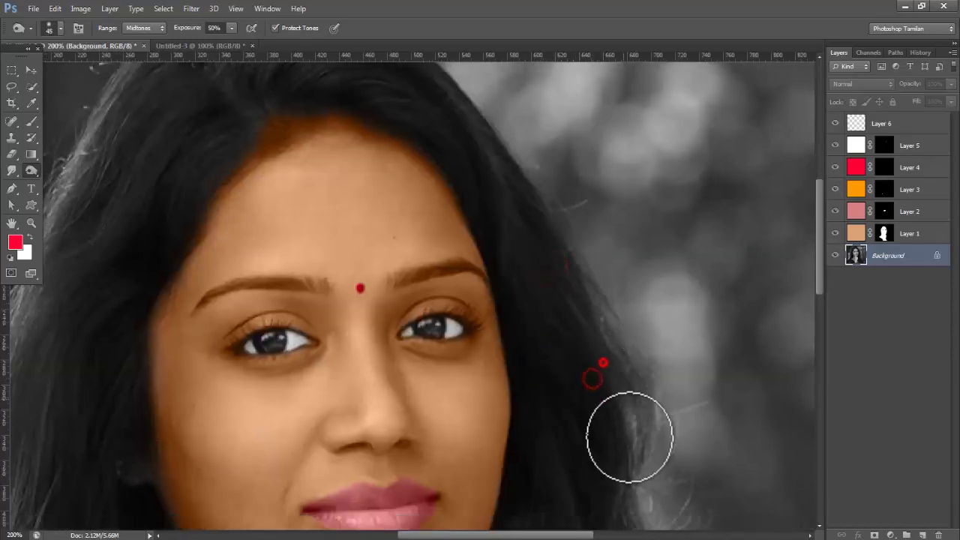
{"action": "mouse_move", "coordinate": [572, 445]}
{"action": "left_mouse_down"}
{"action": "mouse_move", "coordinate": [557, 315]}
{"action": "mouse_move", "coordinate": [504, 422]}
{"action": "left_mouse_up"}
{"action": "left_click", "coordinate": [547, 295]}
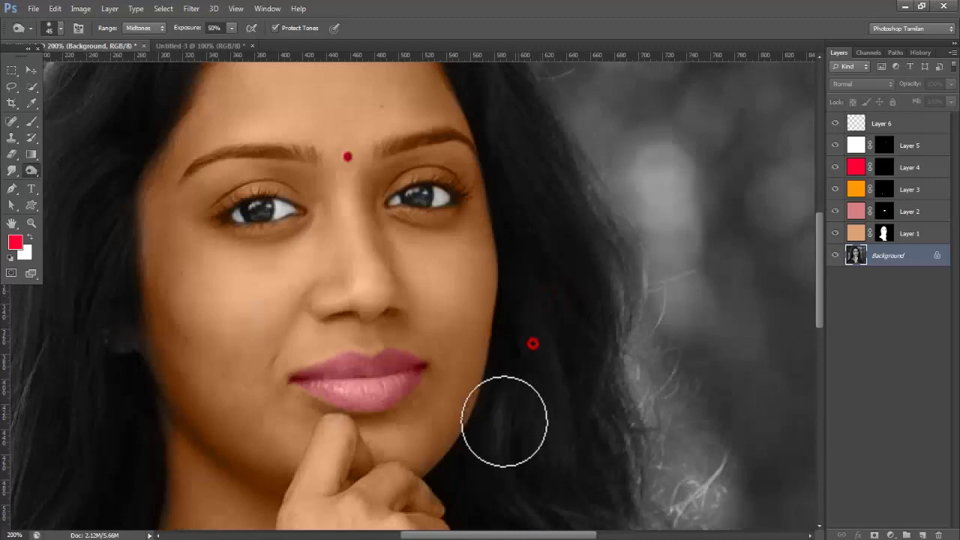
{"action": "left_click_drag", "start_coordinate": [520, 283], "coordinate": [498, 129]}
{"action": "left_click_drag", "start_coordinate": [563, 317], "coordinate": [592, 458]}
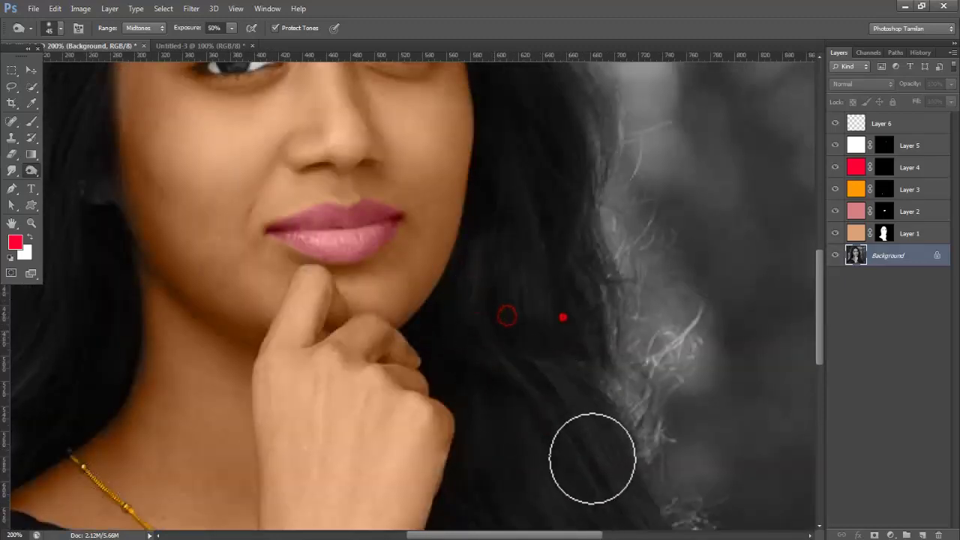
{"action": "mouse_move", "coordinate": [545, 412]}
{"action": "left_mouse_down"}
{"action": "mouse_move", "coordinate": [514, 450]}
{"action": "mouse_move", "coordinate": [521, 258]}
{"action": "left_mouse_up"}
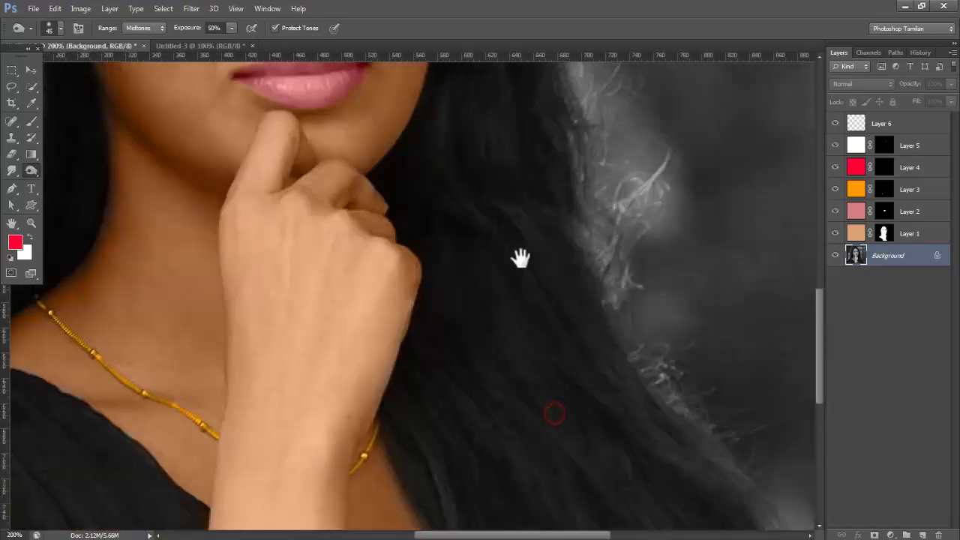
{"action": "left_click_drag", "start_coordinate": [417, 450], "coordinate": [433, 447]}
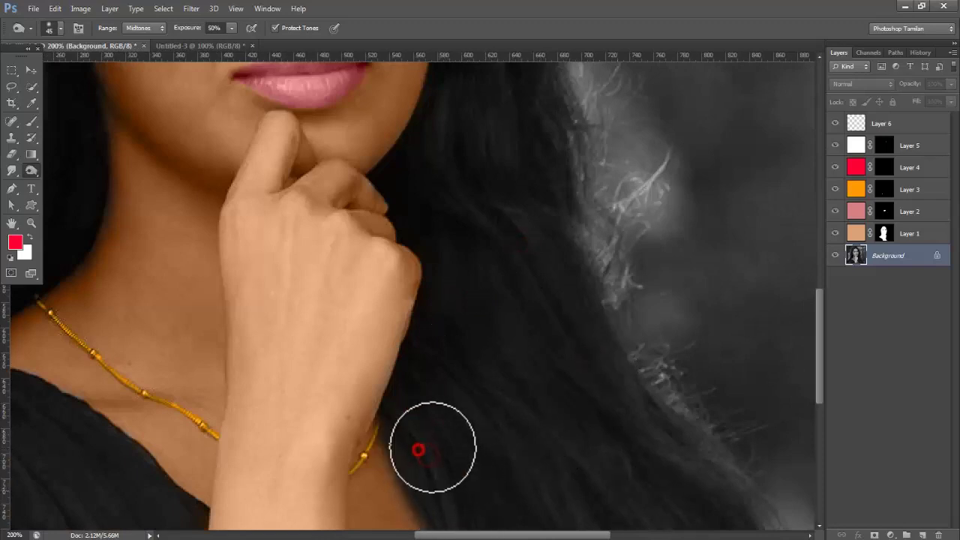
{"action": "key", "text": "ctrl+minus"}
{"action": "mouse_move", "coordinate": [502, 362]}
{"action": "left_mouse_down"}
{"action": "mouse_move", "coordinate": [534, 362]}
{"action": "mouse_move", "coordinate": [585, 440]}
{"action": "left_mouse_up"}
{"action": "left_click_drag", "start_coordinate": [486, 296], "coordinate": [542, 441]}
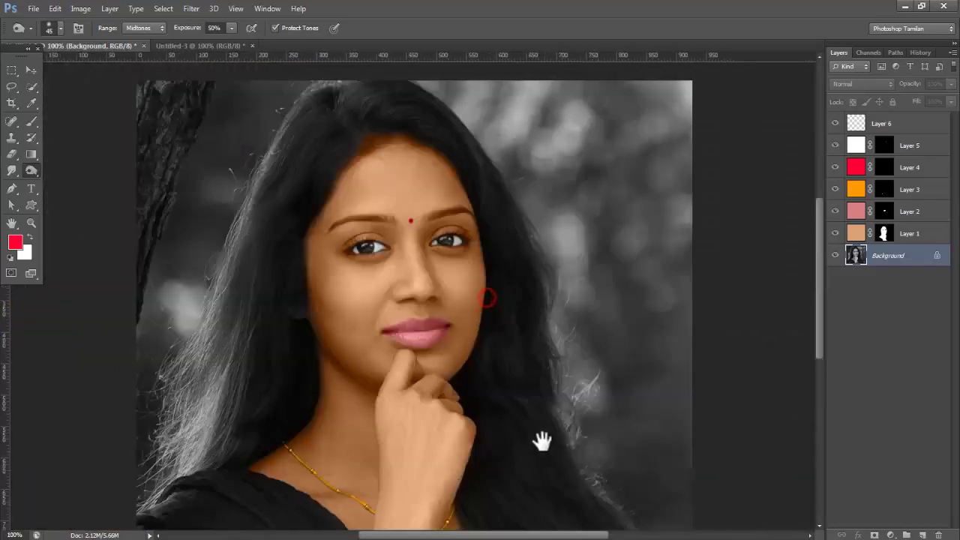
Step: Zoom to 300% on the eyes and darken the right eye's iris
{"action": "key", "text": "ctrl+plus"}
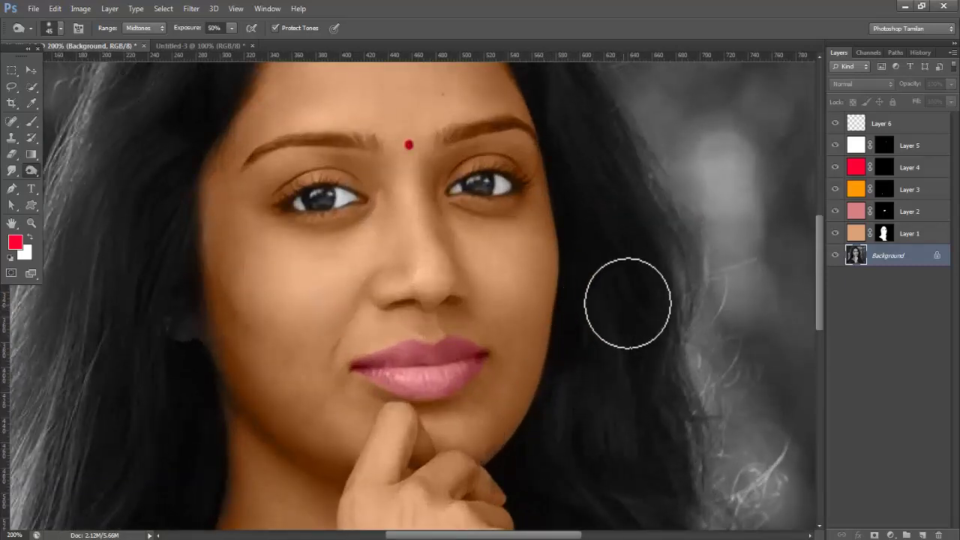
{"action": "key", "text": "ctrl+plus"}
{"action": "left_click_drag", "start_coordinate": [428, 250], "coordinate": [520, 347]}
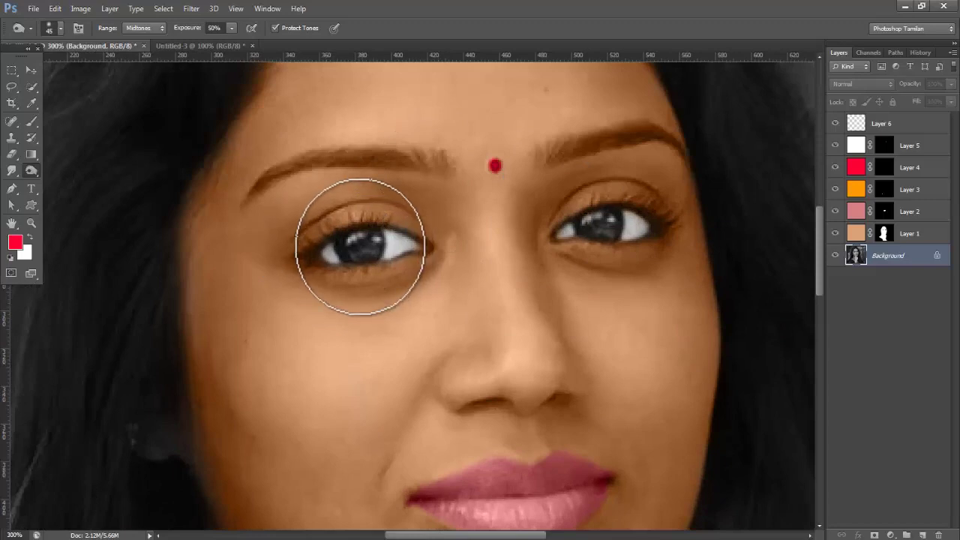
{"action": "left_click", "coordinate": [597, 225]}
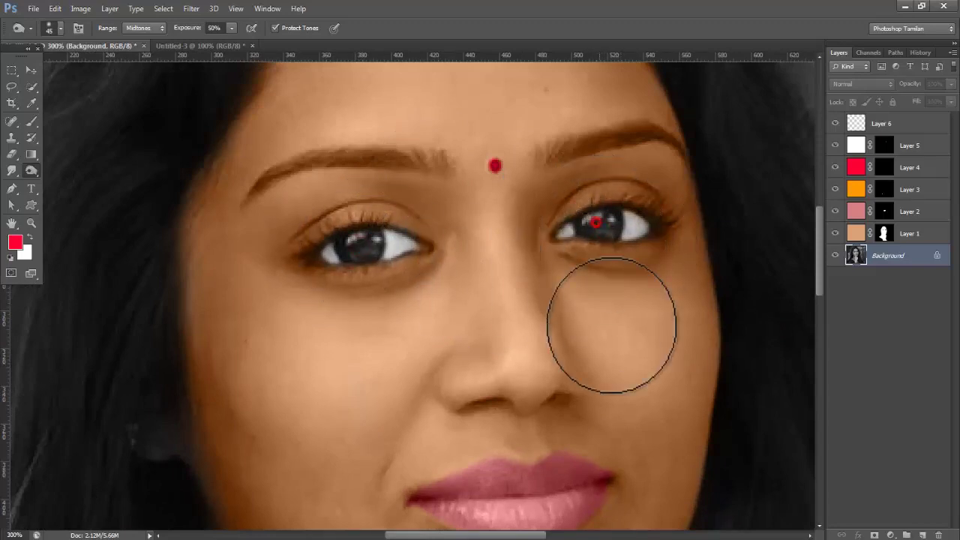
{"action": "key", "text": "ctrl+minus"}
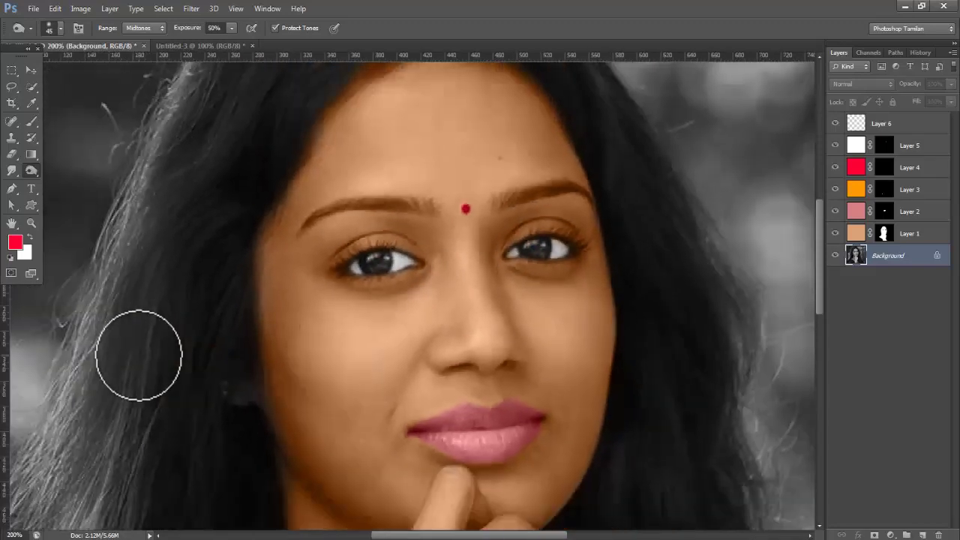
{"action": "key", "text": "ctrl+plus"}
Step: On a new layer, paint the left eyebrow solid black with a fine brush
{"action": "left_click", "coordinate": [31, 121]}
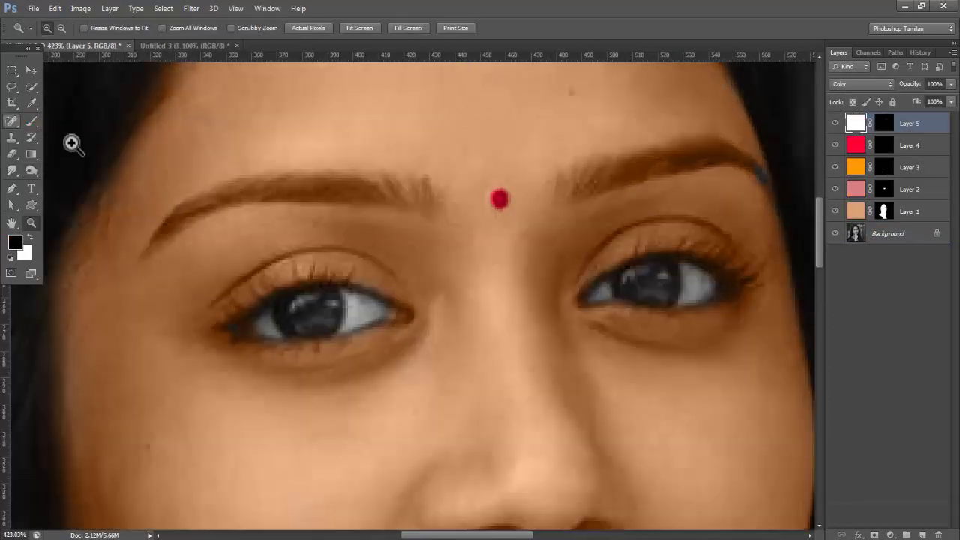
{"action": "left_click", "coordinate": [922, 535]}
{"action": "left_click", "coordinate": [29, 124]}
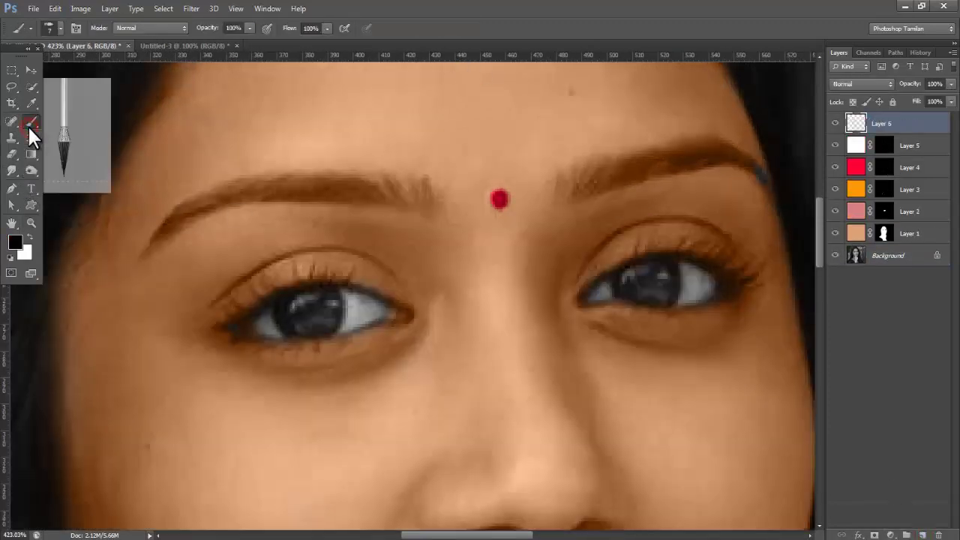
{"action": "key", "text": "bracketleft"}
{"action": "key", "text": "bracketleft"}
{"action": "key", "text": "bracketleft"}
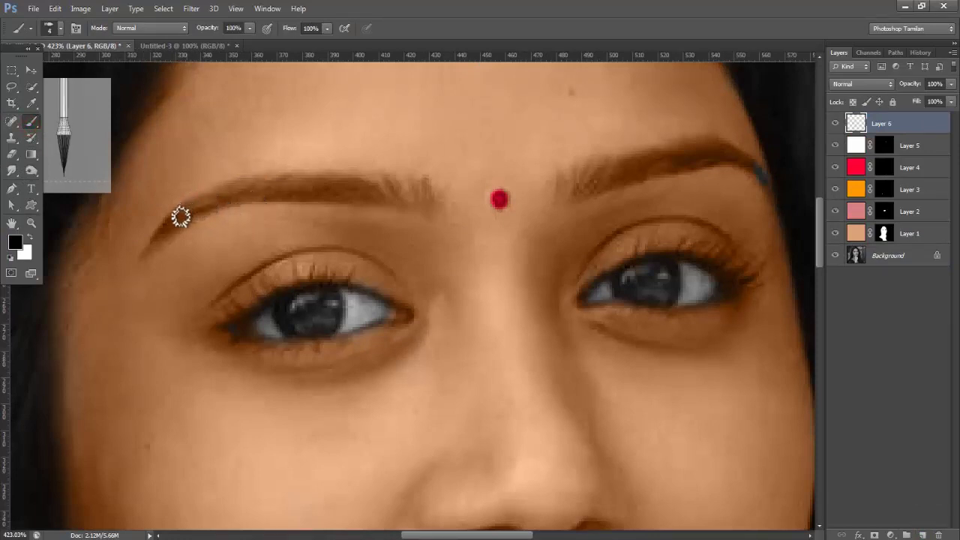
{"action": "mouse_move", "coordinate": [143, 255]}
{"action": "left_mouse_down"}
{"action": "mouse_move", "coordinate": [167, 219]}
{"action": "mouse_move", "coordinate": [222, 190]}
{"action": "left_mouse_up"}
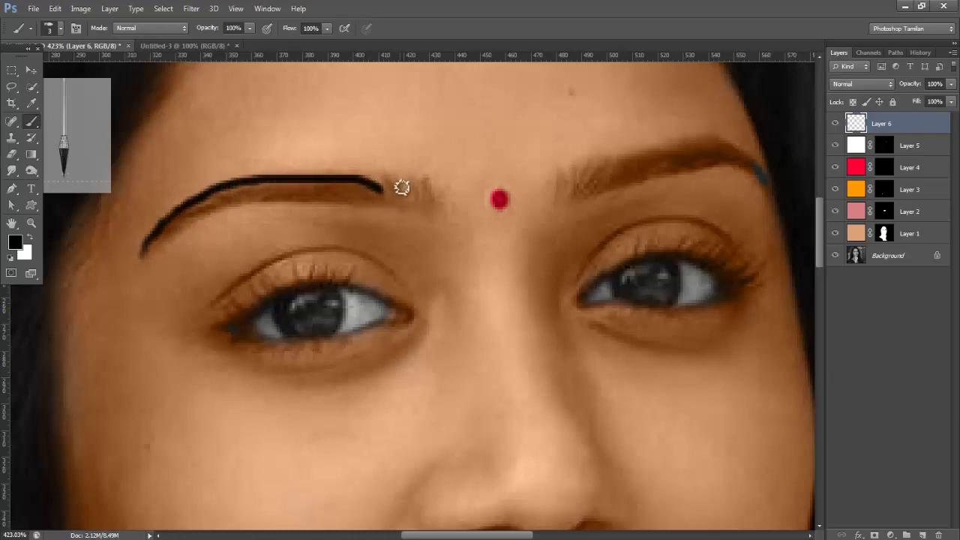
{"action": "mouse_move", "coordinate": [386, 181]}
{"action": "left_mouse_down"}
{"action": "mouse_move", "coordinate": [411, 212]}
{"action": "mouse_move", "coordinate": [413, 182]}
{"action": "mouse_move", "coordinate": [430, 206]}
{"action": "mouse_move", "coordinate": [278, 195]}
{"action": "left_mouse_up"}
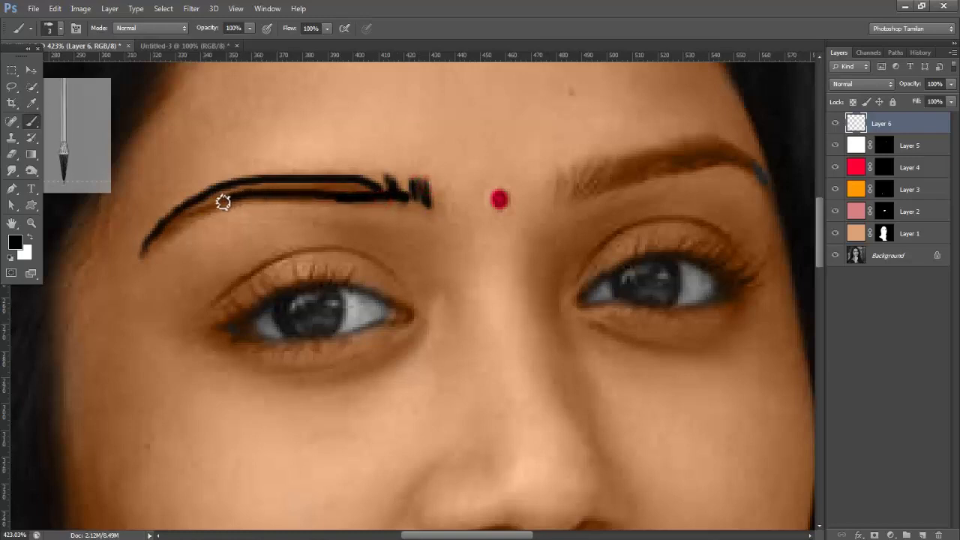
{"action": "left_click_drag", "start_coordinate": [180, 215], "coordinate": [305, 186]}
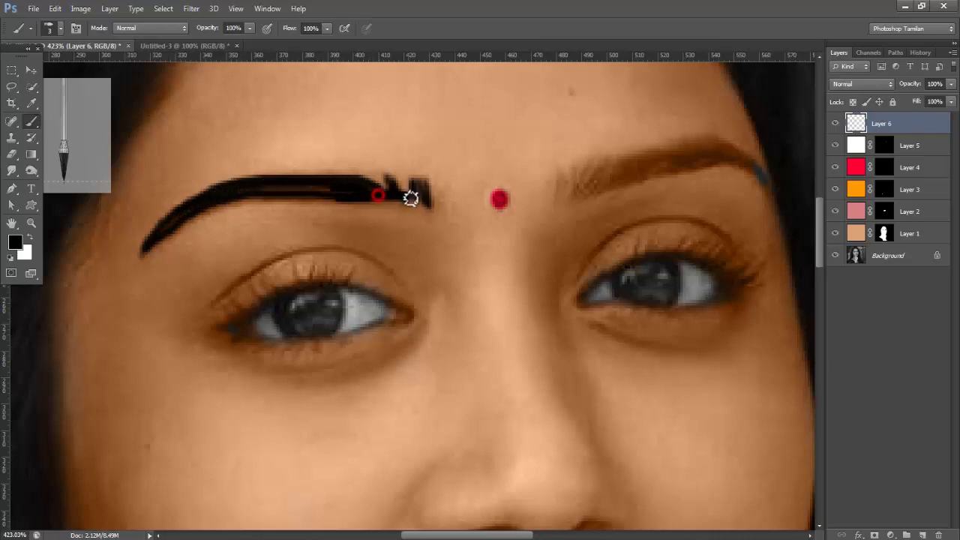
{"action": "mouse_move", "coordinate": [423, 208]}
{"action": "left_mouse_down"}
{"action": "mouse_move", "coordinate": [293, 190]}
{"action": "mouse_move", "coordinate": [230, 195]}
{"action": "left_mouse_up"}
Step: Paint the right eyebrow black and start lining the right eye
{"action": "scroll", "coordinate": [420, 283], "scroll_direction": "up", "scroll_amount": 2}
{"action": "scroll", "coordinate": [420, 283], "scroll_direction": "right", "scroll_amount": 2}
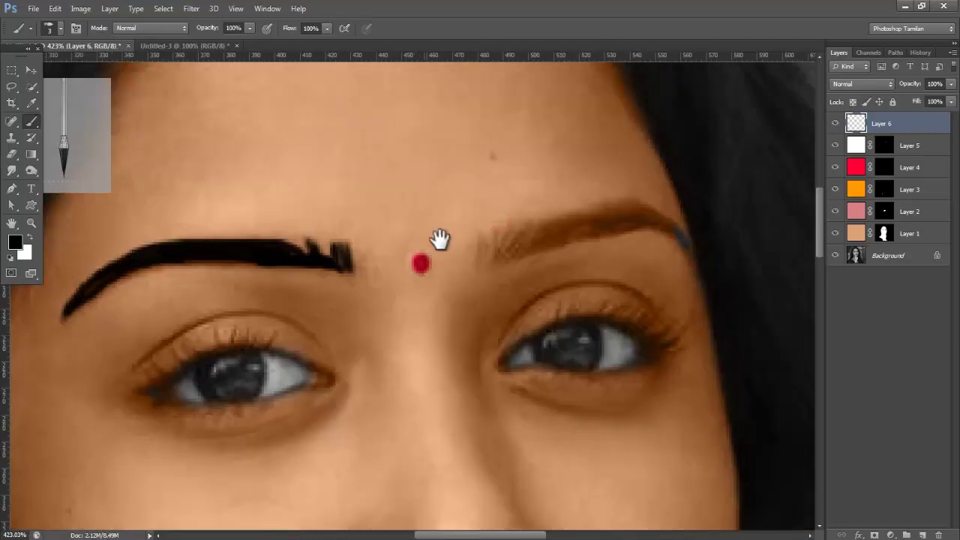
{"action": "mouse_move", "coordinate": [475, 261]}
{"action": "left_mouse_down"}
{"action": "mouse_move", "coordinate": [492, 259]}
{"action": "mouse_move", "coordinate": [500, 236]}
{"action": "mouse_move", "coordinate": [500, 252]}
{"action": "mouse_move", "coordinate": [516, 239]}
{"action": "mouse_move", "coordinate": [503, 259]}
{"action": "mouse_move", "coordinate": [554, 247]}
{"action": "left_mouse_up"}
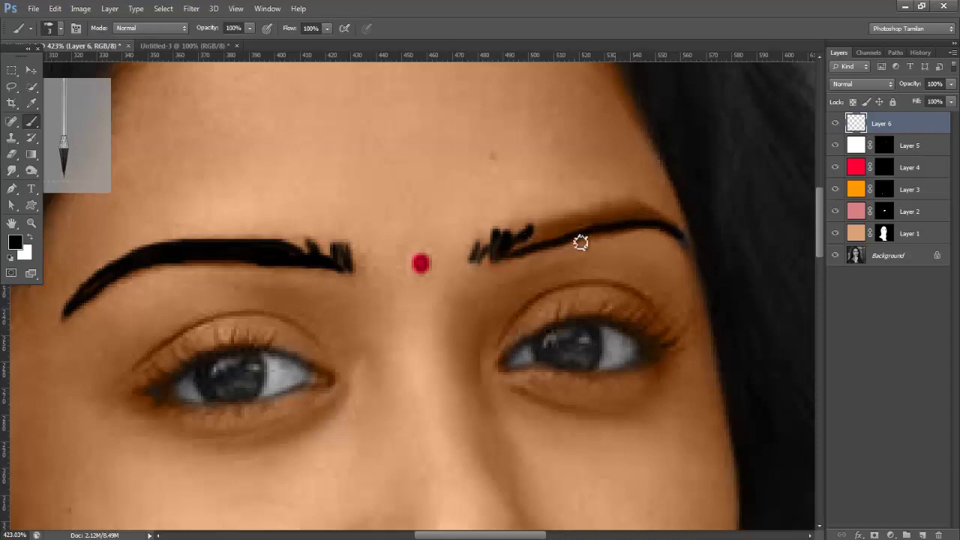
{"action": "left_click_drag", "start_coordinate": [512, 248], "coordinate": [558, 228]}
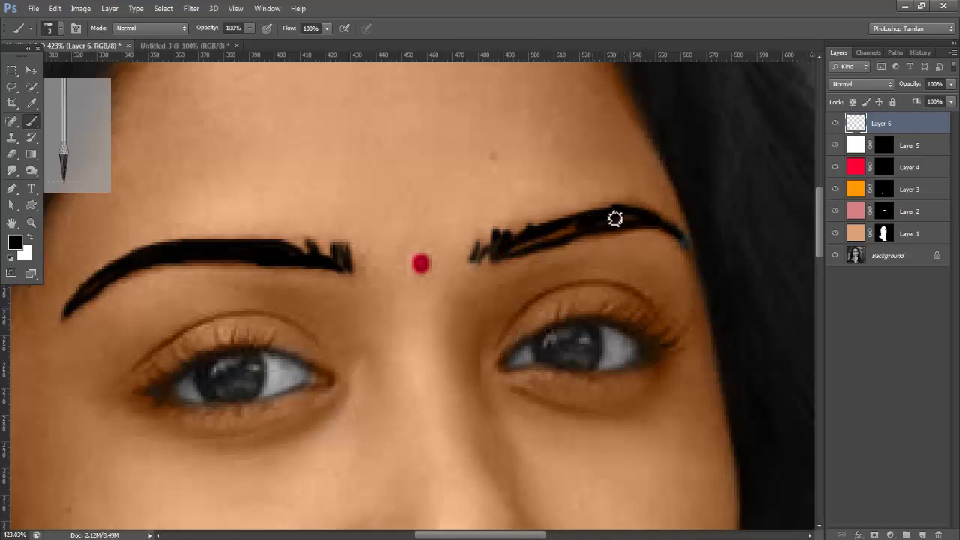
{"action": "left_click_drag", "start_coordinate": [629, 213], "coordinate": [654, 222]}
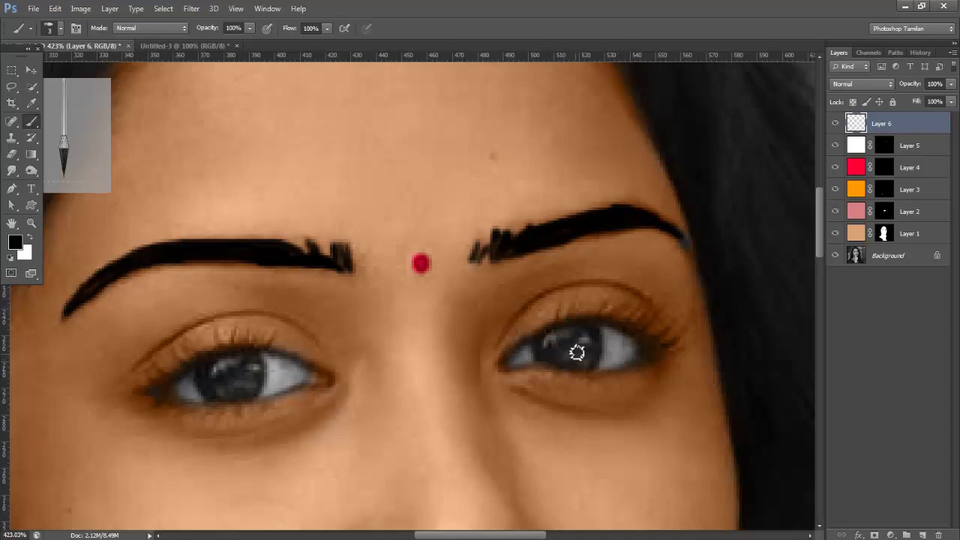
{"action": "left_click_drag", "start_coordinate": [502, 364], "coordinate": [522, 342]}
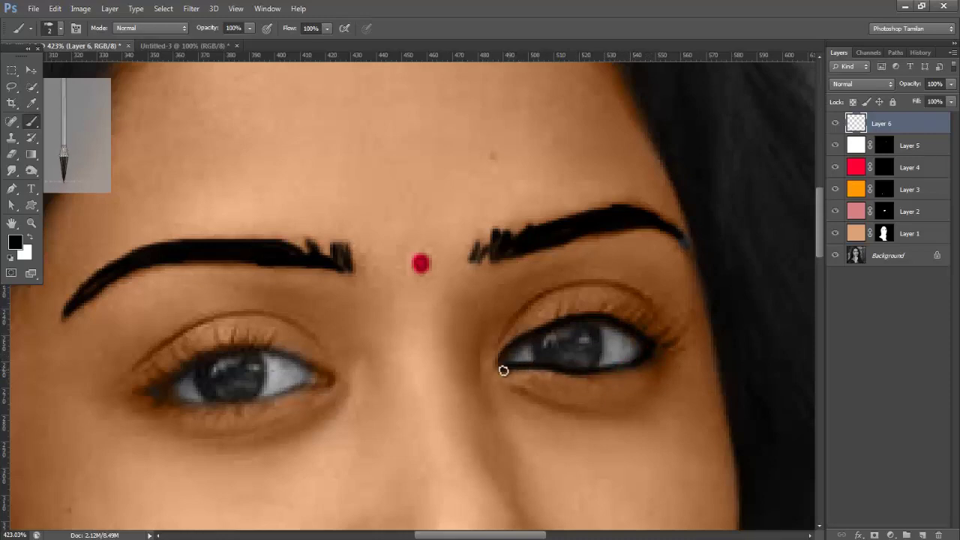
Step: Extend black eyeliner along both eyes and draw a first lash stroke on the upper lid
{"action": "left_click_drag", "start_coordinate": [517, 347], "coordinate": [525, 342]}
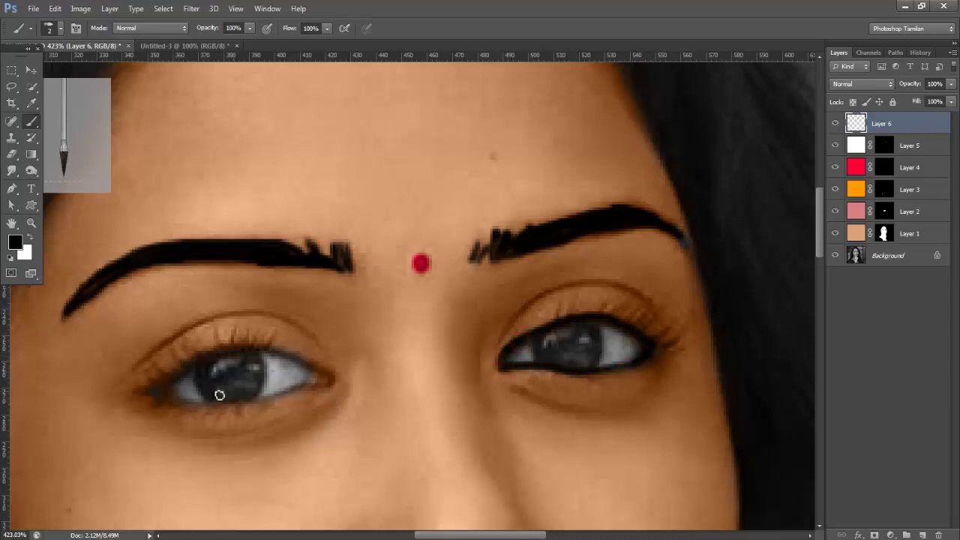
{"action": "left_click_drag", "start_coordinate": [169, 388], "coordinate": [195, 366]}
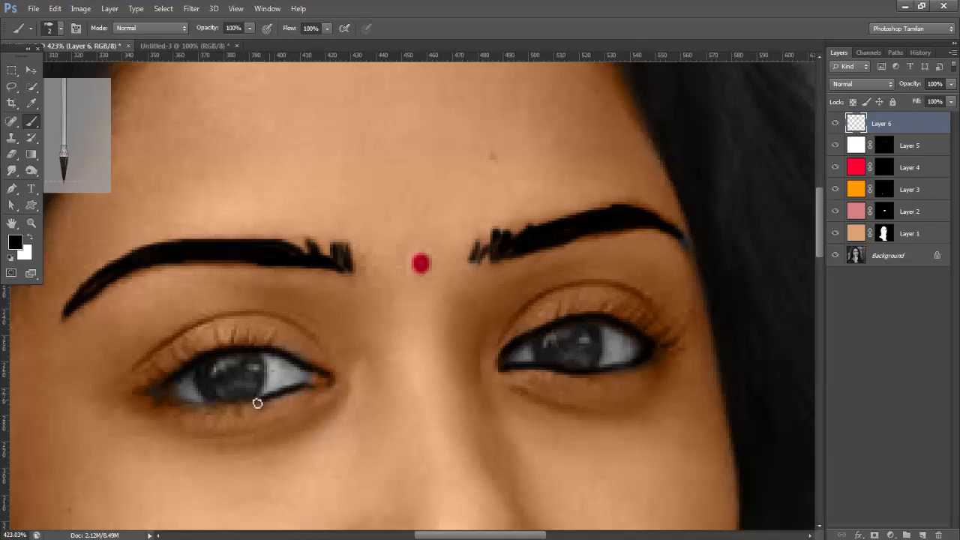
{"action": "left_click_drag", "start_coordinate": [146, 391], "coordinate": [170, 376]}
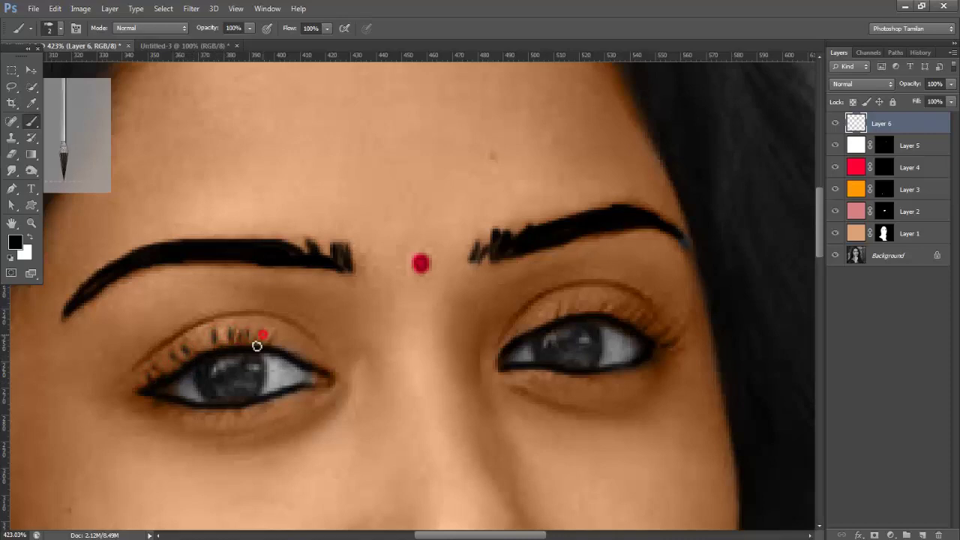
{"action": "left_click_drag", "start_coordinate": [256, 346], "coordinate": [261, 331]}
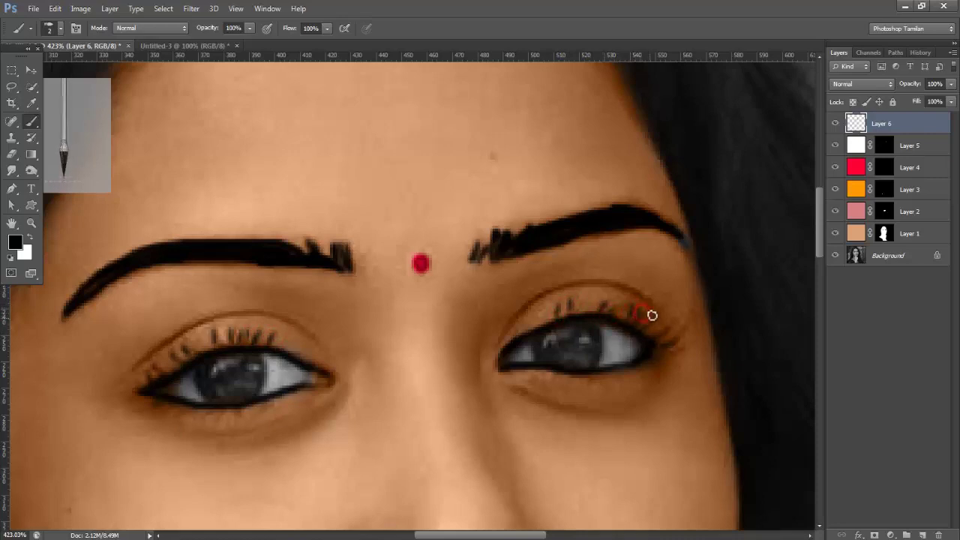
Step: Add a final liner dab and fade the brows-and-eyeliner layer (Layer 6) to 37% opacity
{"action": "left_click", "coordinate": [675, 341]}
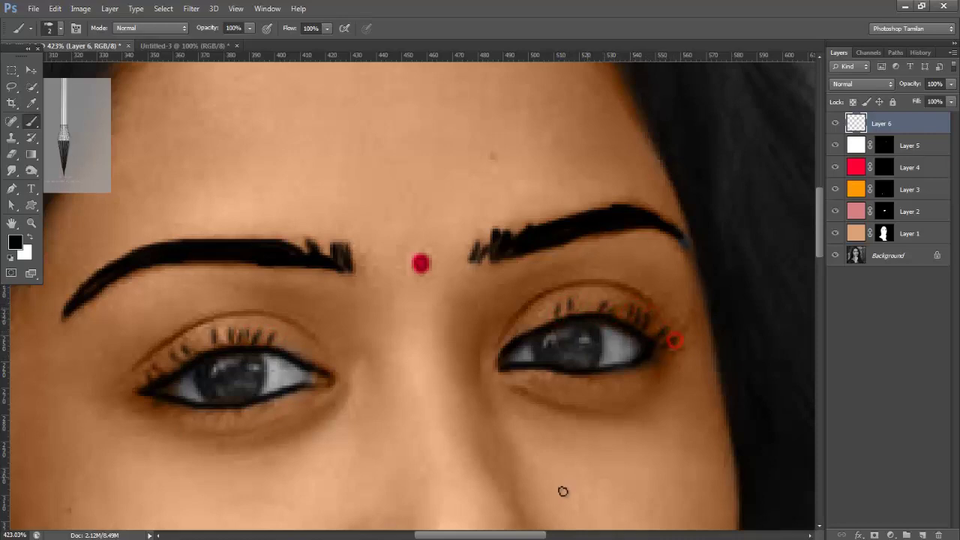
{"action": "key", "text": "ctrl+minus"}
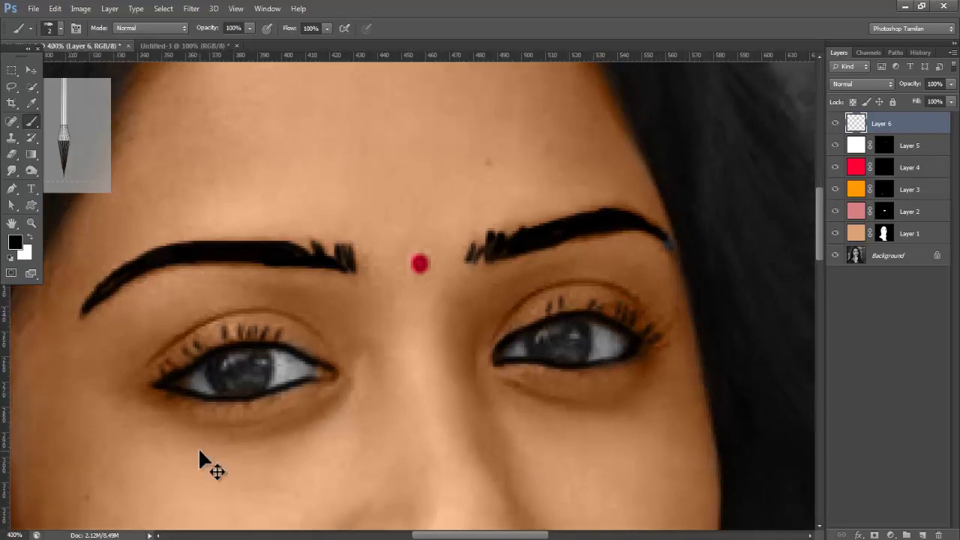
{"action": "left_click", "coordinate": [950, 84]}
{"action": "left_click_drag", "start_coordinate": [911, 96], "coordinate": [908, 96]}
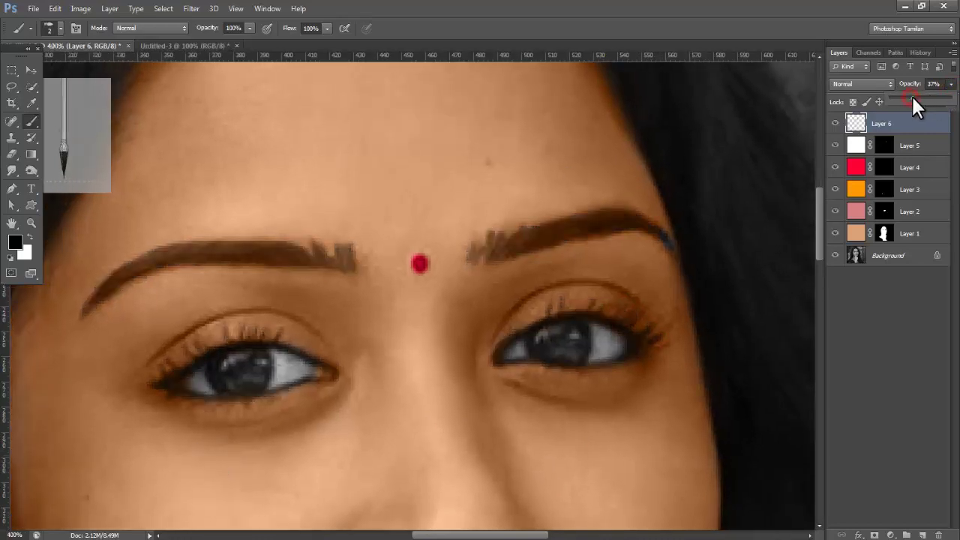
{"action": "key", "text": "ctrl+0"}
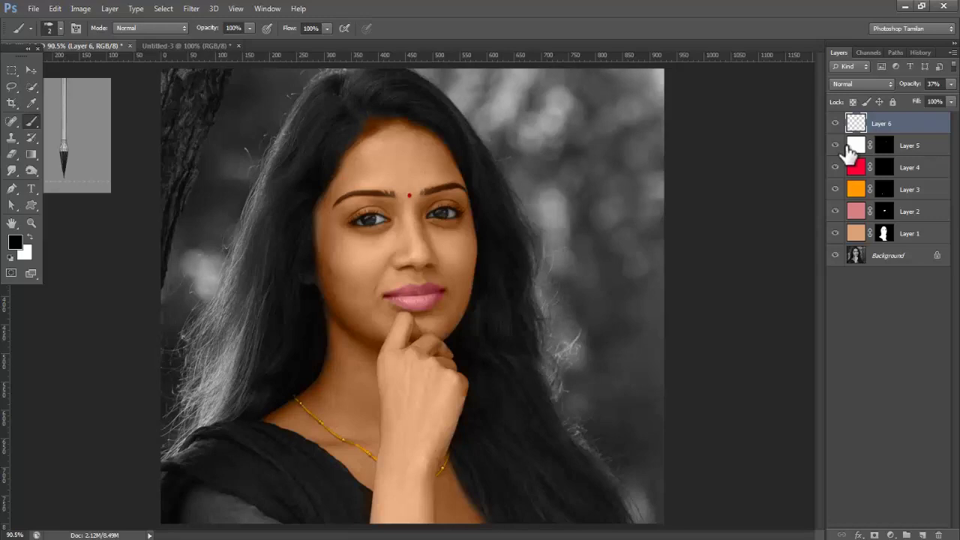
Step: Check Layer 5's mask, reselect Layer 6, zoom onto the necklace and add a new layer
{"action": "left_click", "coordinate": [856, 150]}
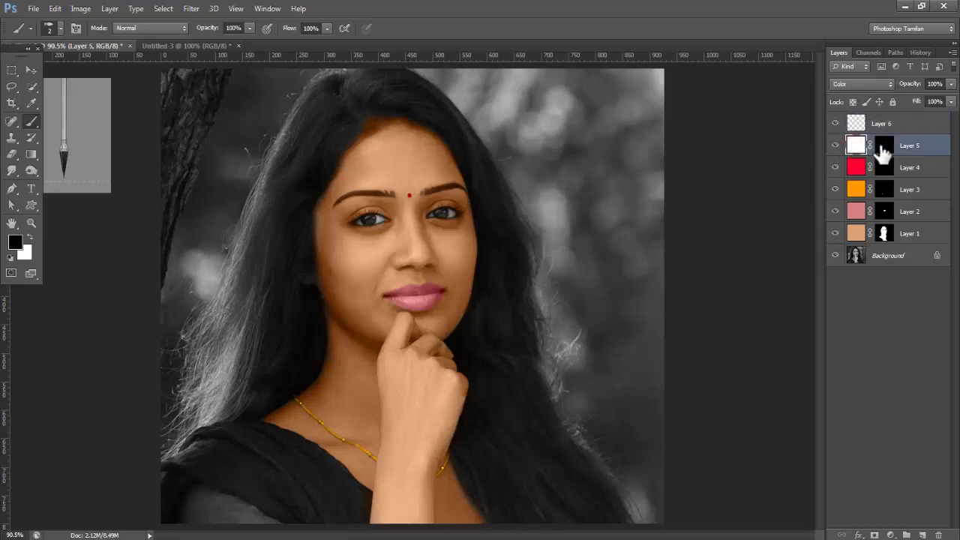
{"action": "left_click", "coordinate": [882, 150]}
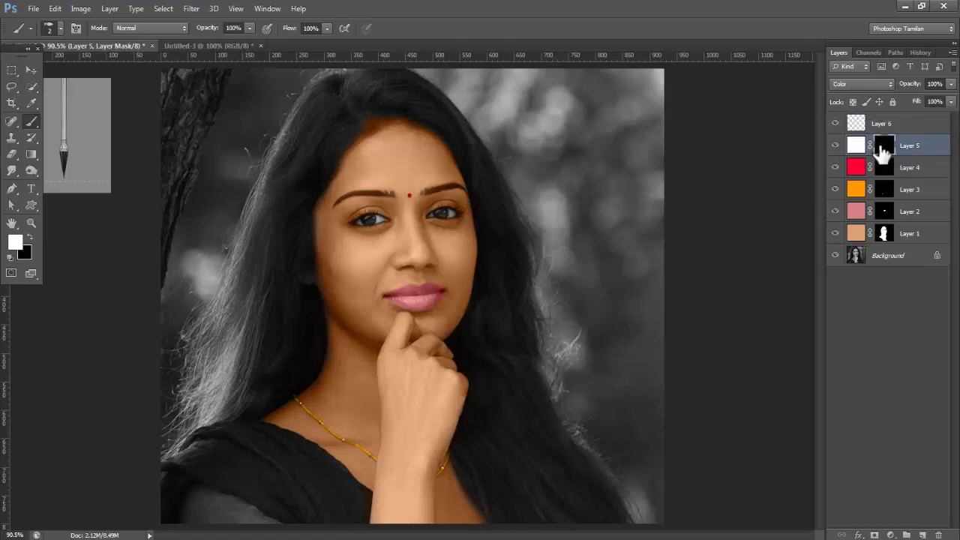
{"action": "left_click", "coordinate": [855, 129]}
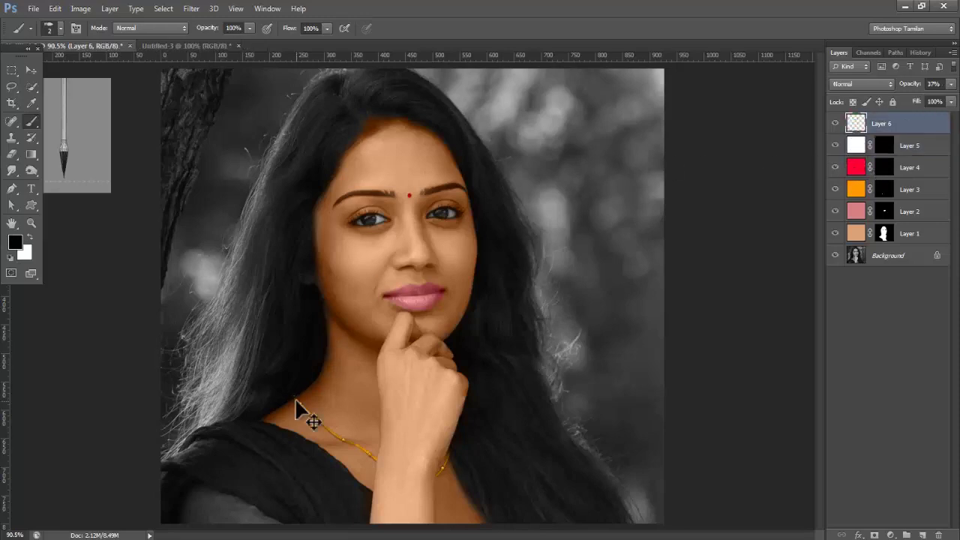
{"action": "key", "text": "ctrl+plus"}
{"action": "mouse_move", "coordinate": [293, 396]}
{"action": "left_mouse_down"}
{"action": "mouse_move", "coordinate": [360, 268]}
{"action": "mouse_move", "coordinate": [489, 226]}
{"action": "left_mouse_up"}
{"action": "key", "text": "ctrl+plus"}
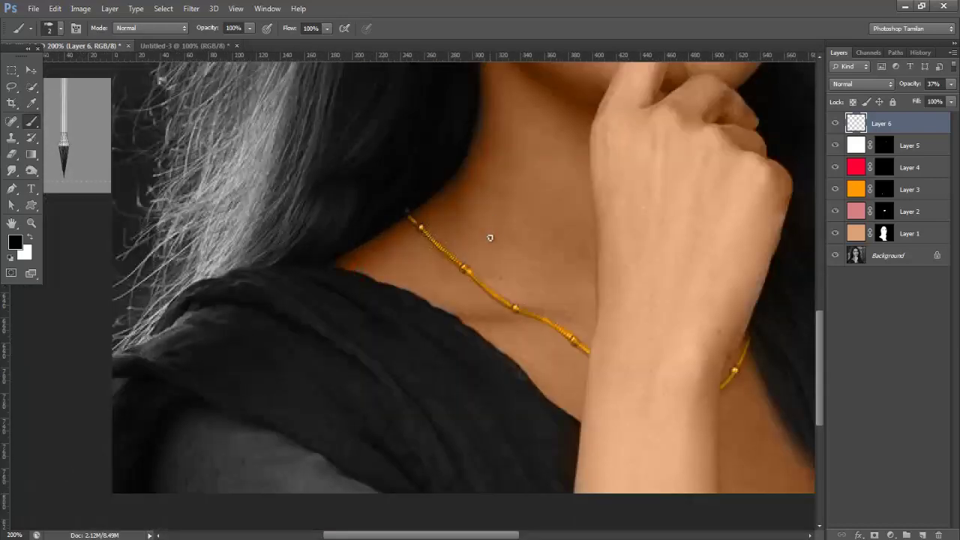
{"action": "left_click", "coordinate": [922, 535]}
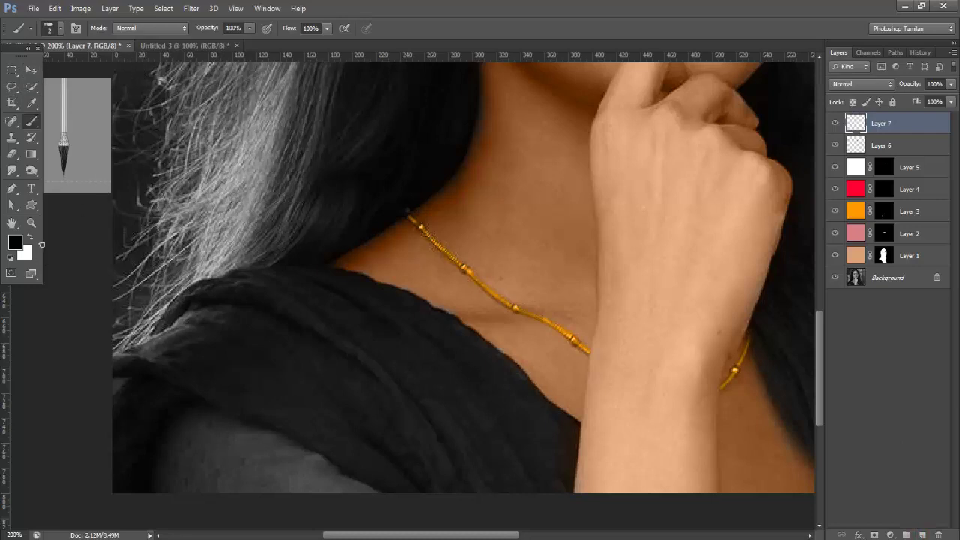
Step: Choose a fully saturated magenta foreground colour and fill the new Layer 7 with it
{"action": "left_click", "coordinate": [15, 243]}
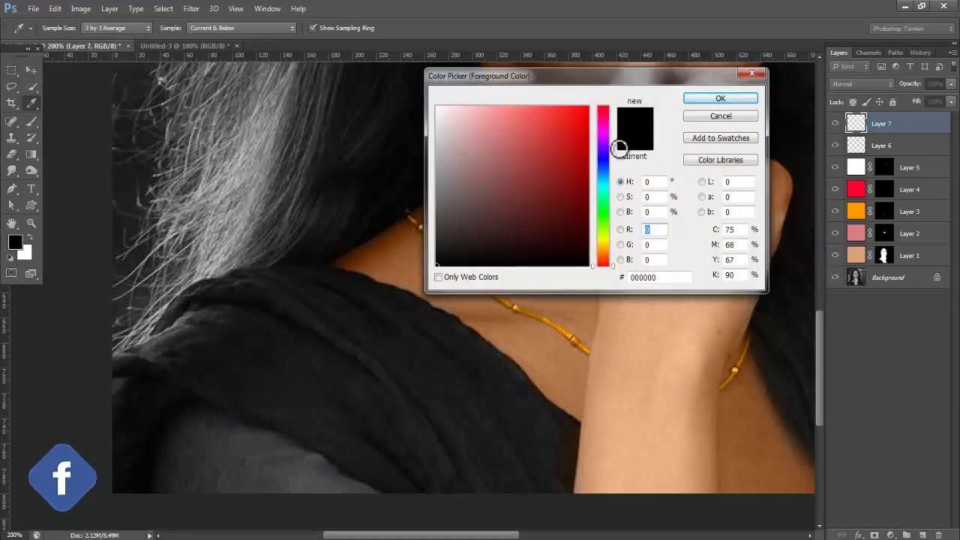
{"action": "left_click_drag", "start_coordinate": [602, 222], "coordinate": [602, 131]}
{"action": "left_click", "coordinate": [588, 107]}
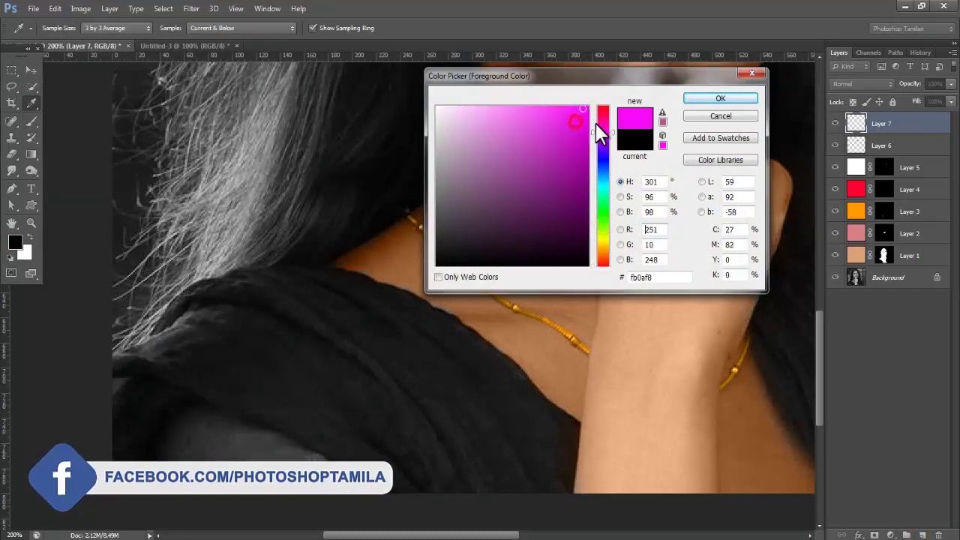
{"action": "left_click", "coordinate": [720, 98]}
{"action": "key", "text": "b"}
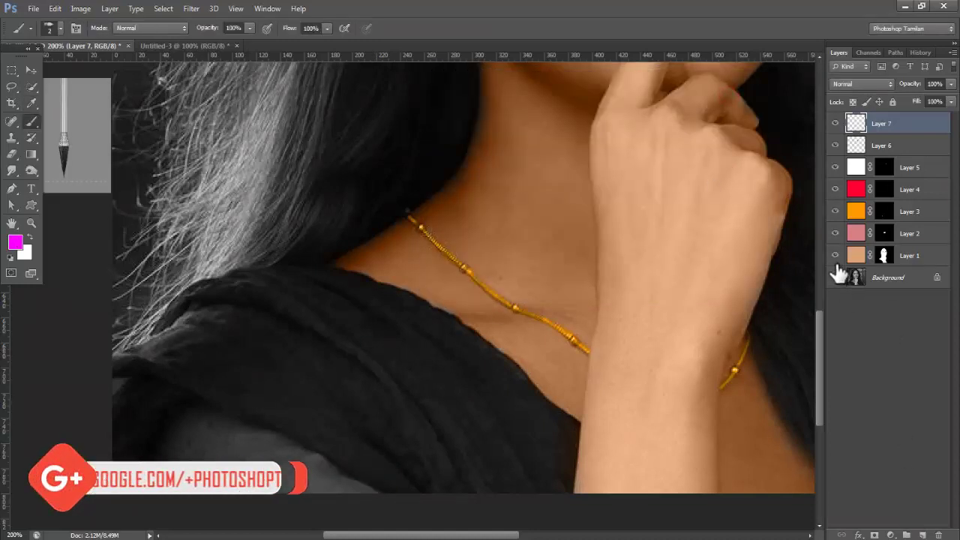
{"action": "key", "text": "alt+BackSpace"}
Step: Add a layer mask to the magenta layer and invert it to black to hide the fill
{"action": "key", "text": "ctrl+0"}
{"action": "left_click", "coordinate": [876, 83]}
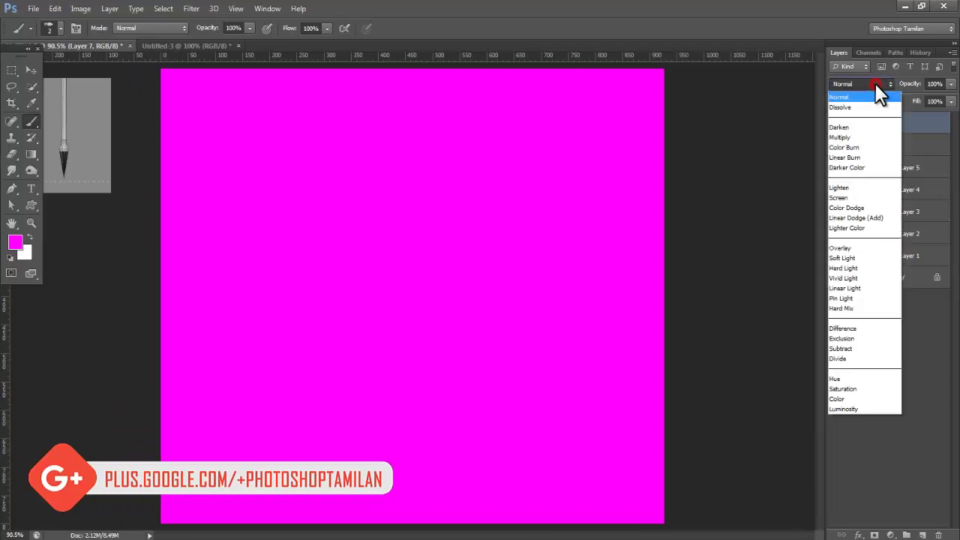
{"action": "left_click", "coordinate": [897, 442]}
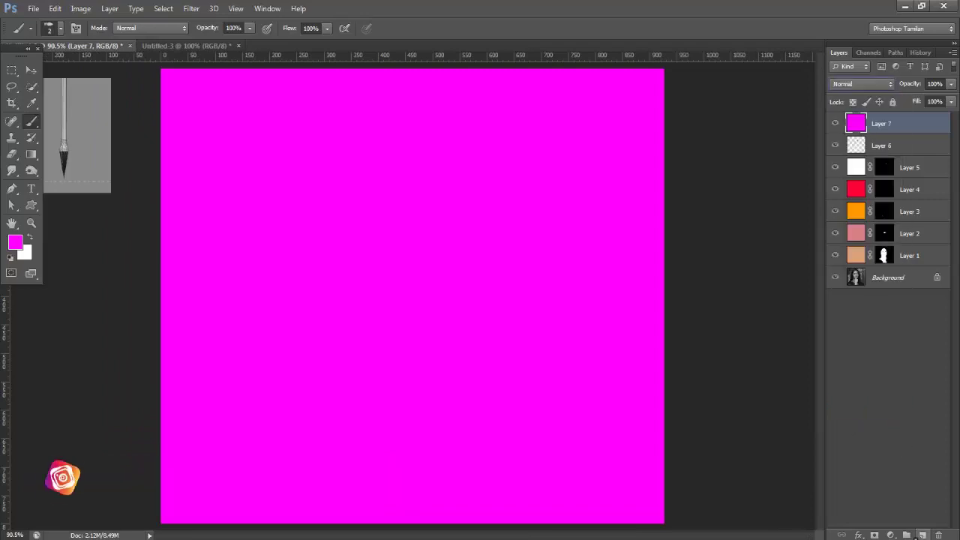
{"action": "left_click", "coordinate": [875, 534]}
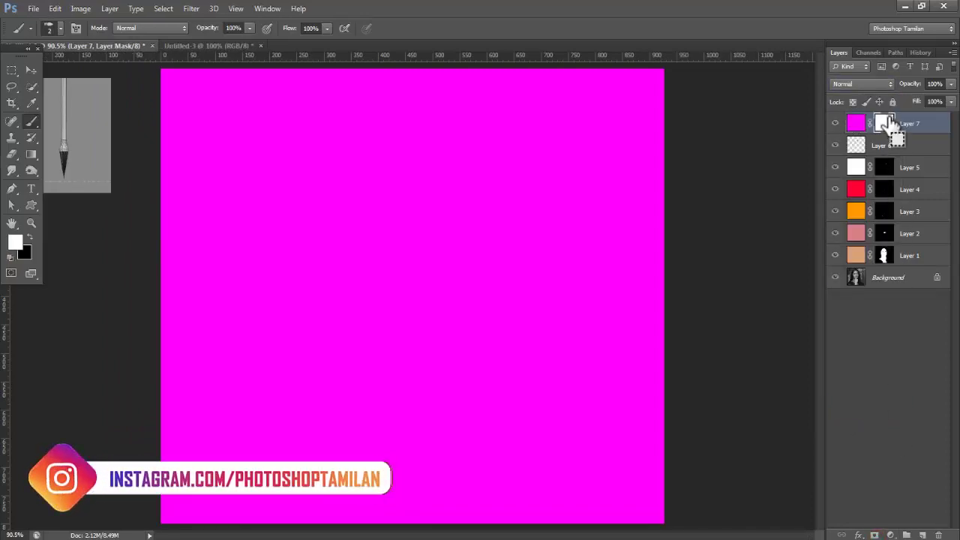
{"action": "key", "text": "ctrl+i"}
Step: Zoom to the shoulder and try a magenta test stroke on the mask, then undo it
{"action": "key", "text": "z"}
{"action": "left_click_drag", "start_coordinate": [159, 378], "coordinate": [390, 442]}
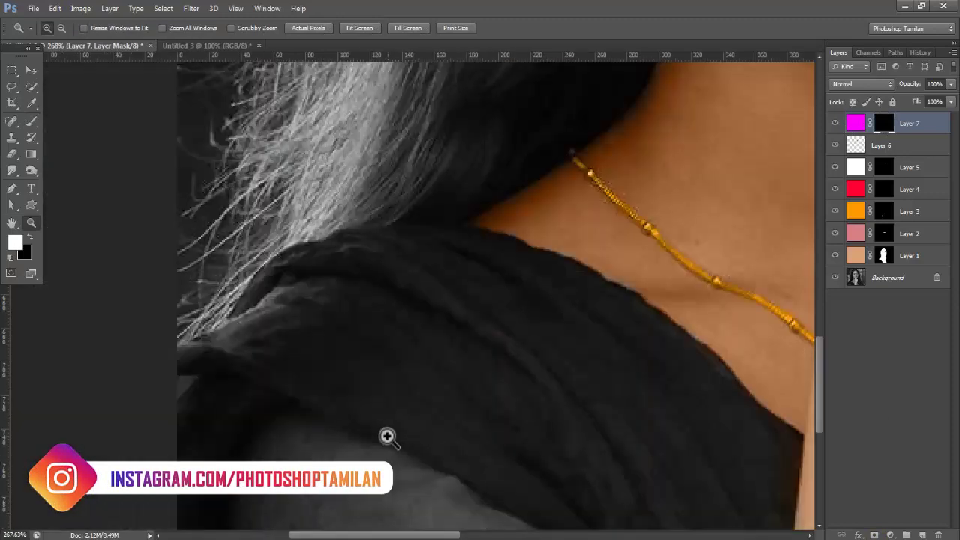
{"action": "key", "text": "b"}
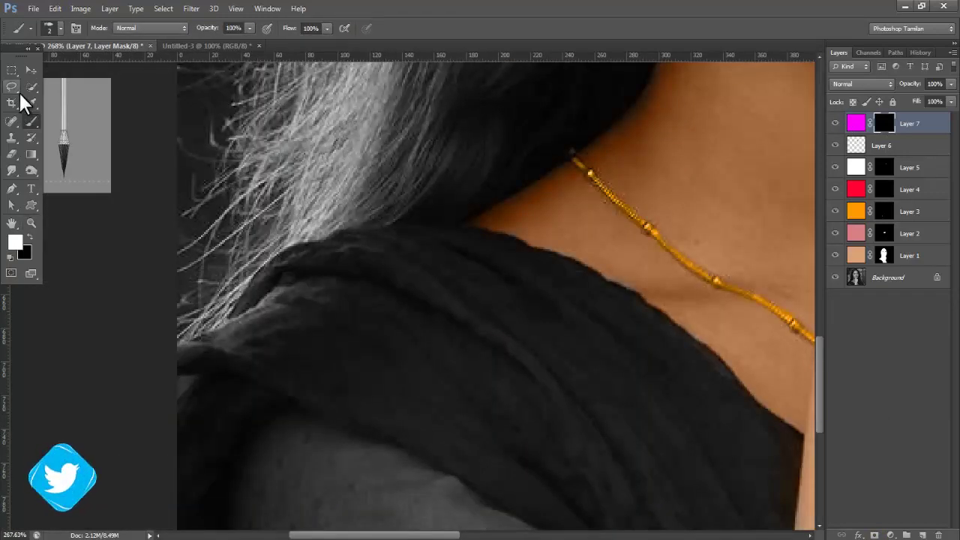
{"action": "left_click", "coordinate": [58, 30]}
{"action": "left_click", "coordinate": [566, 4]}
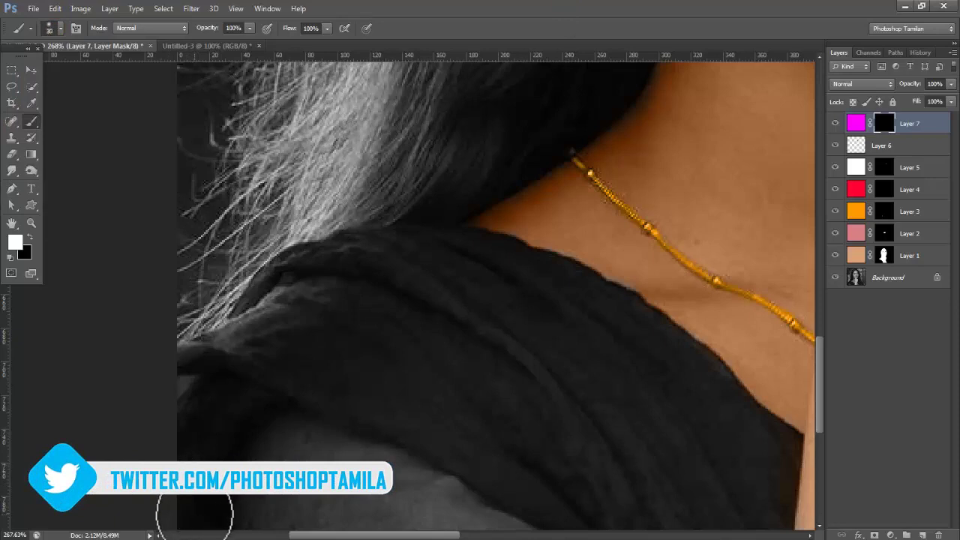
{"action": "mouse_move", "coordinate": [195, 516]}
{"action": "left_mouse_down"}
{"action": "mouse_move", "coordinate": [199, 435]}
{"action": "mouse_move", "coordinate": [235, 350]}
{"action": "mouse_move", "coordinate": [188, 368]}
{"action": "left_mouse_up"}
{"action": "key", "text": "ctrl+z"}
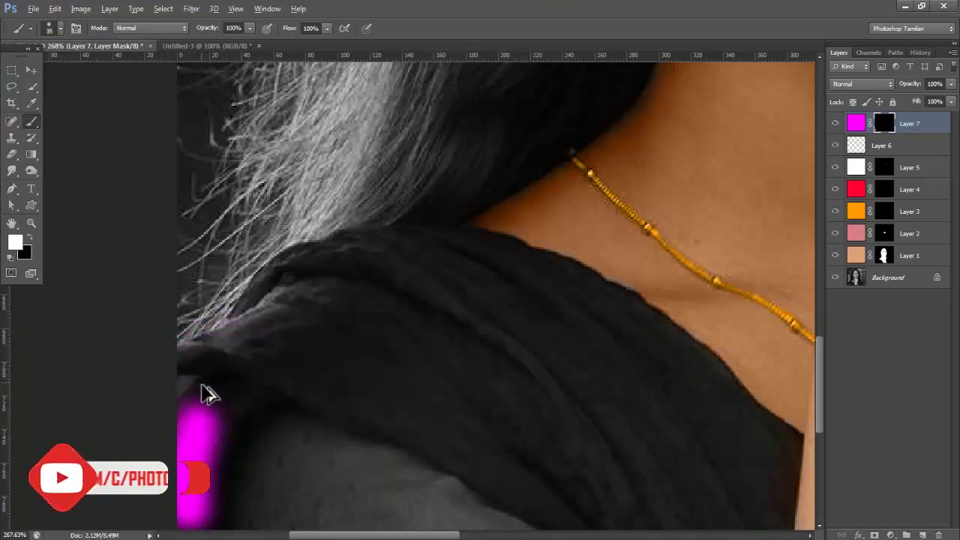
{"action": "key", "text": "ctrl+alt+z"}
{"action": "left_click", "coordinate": [863, 83]}
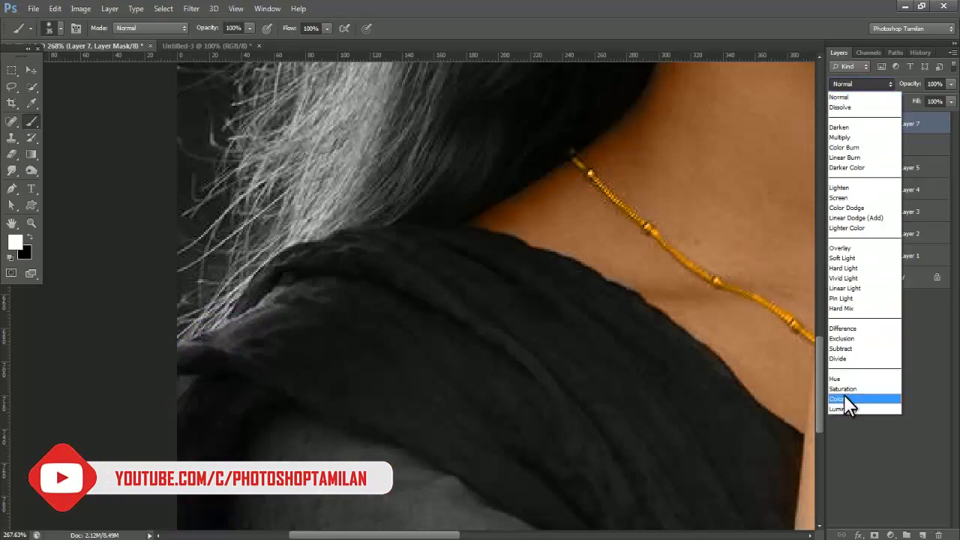
Step: Set the magenta layer to Color blending and reveal purple on the dupatta at the shoulder
{"action": "left_click", "coordinate": [847, 399]}
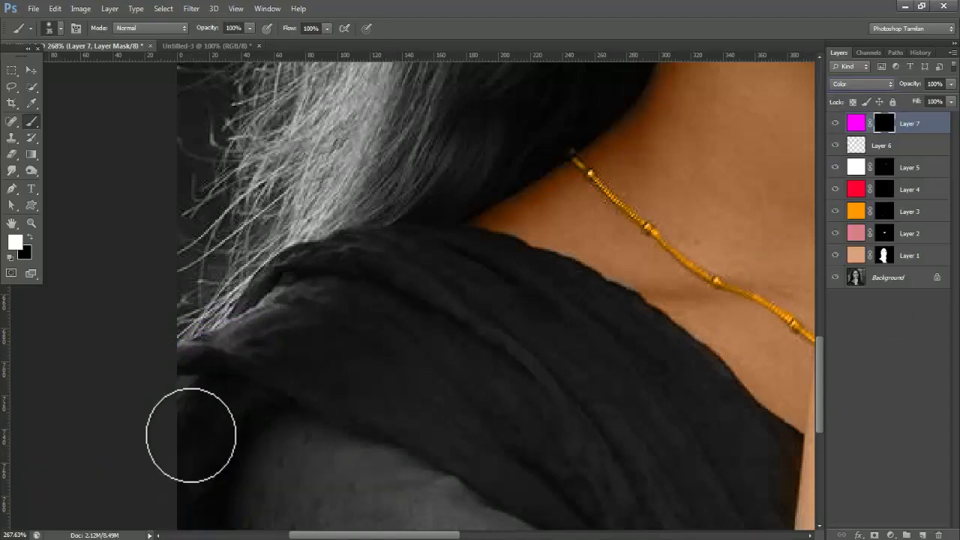
{"action": "key", "text": "bracketleft"}
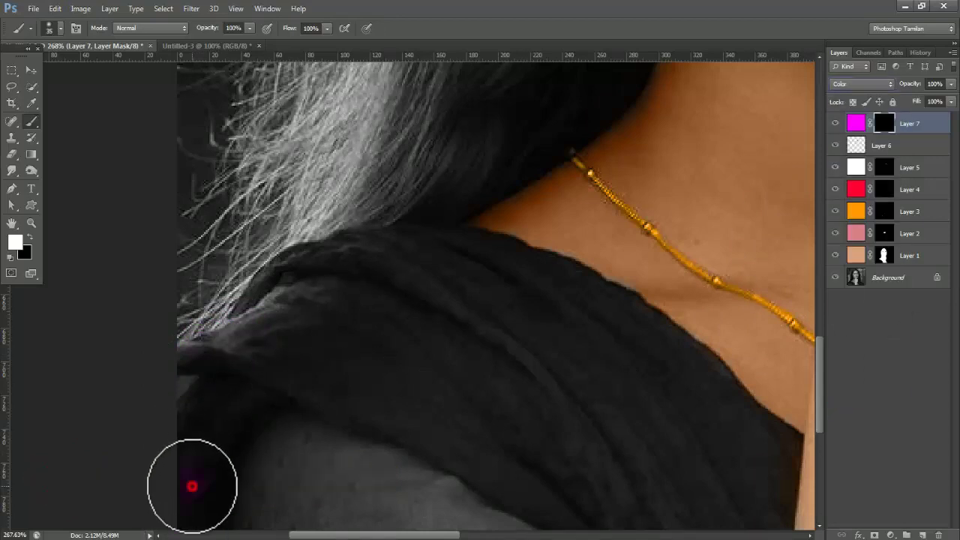
{"action": "mouse_move", "coordinate": [190, 498]}
{"action": "left_mouse_down"}
{"action": "mouse_move", "coordinate": [285, 377]}
{"action": "mouse_move", "coordinate": [252, 396]}
{"action": "mouse_move", "coordinate": [207, 508]}
{"action": "left_mouse_up"}
{"action": "key", "text": "x"}
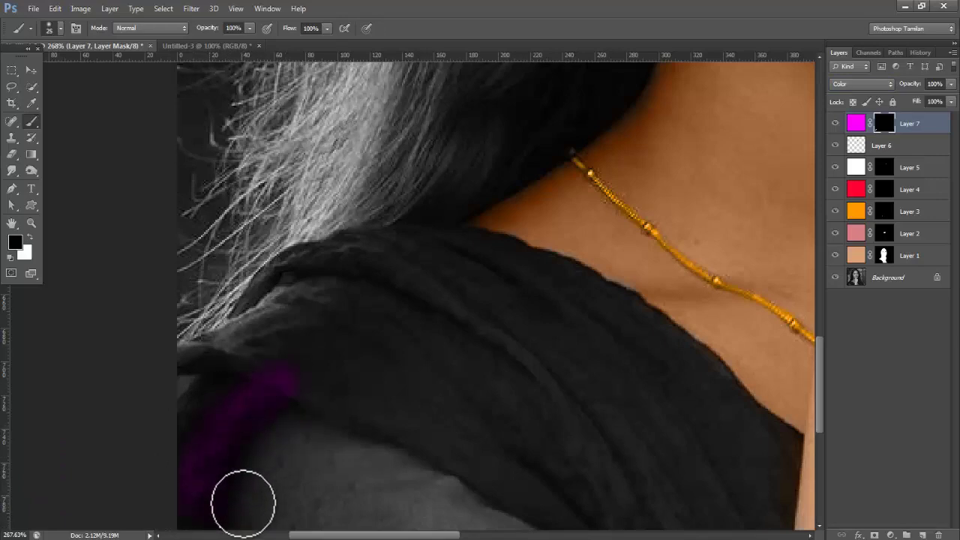
{"action": "key", "text": "x"}
{"action": "mouse_move", "coordinate": [210, 470]}
{"action": "left_mouse_down"}
{"action": "mouse_move", "coordinate": [188, 515]}
{"action": "mouse_move", "coordinate": [232, 360]}
{"action": "mouse_move", "coordinate": [219, 394]}
{"action": "mouse_move", "coordinate": [182, 396]}
{"action": "mouse_move", "coordinate": [307, 277]}
{"action": "mouse_move", "coordinate": [396, 263]}
{"action": "mouse_move", "coordinate": [378, 242]}
{"action": "mouse_move", "coordinate": [320, 251]}
{"action": "mouse_move", "coordinate": [308, 223]}
{"action": "left_mouse_up"}
Step: Extend purple along the dupatta top and down the shoulder, cleaning spill off the neck
{"action": "key", "text": "x"}
{"action": "key", "text": "x"}
{"action": "key", "text": "x"}
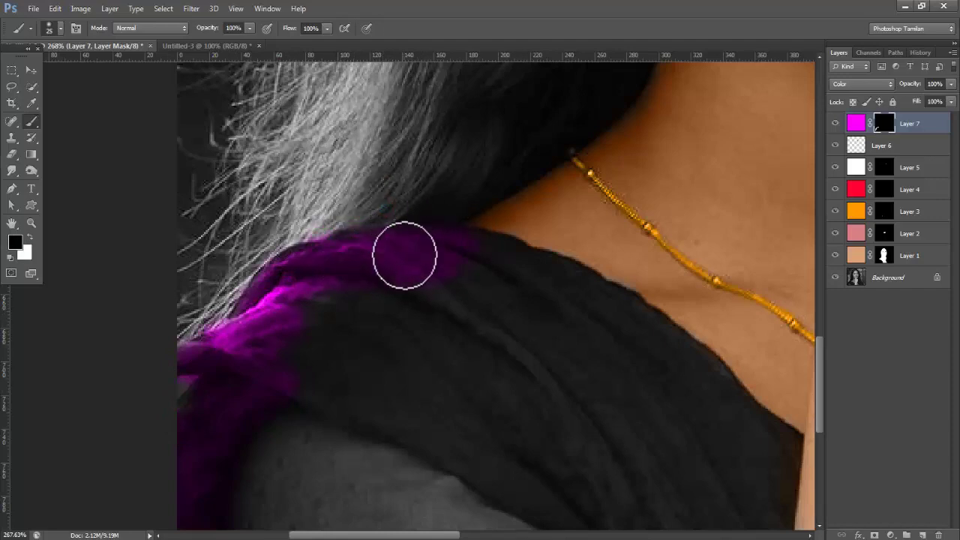
{"action": "key", "text": "x"}
{"action": "mouse_move", "coordinate": [467, 263]}
{"action": "left_mouse_down"}
{"action": "mouse_move", "coordinate": [509, 289]}
{"action": "mouse_move", "coordinate": [503, 262]}
{"action": "mouse_move", "coordinate": [543, 277]}
{"action": "left_mouse_up"}
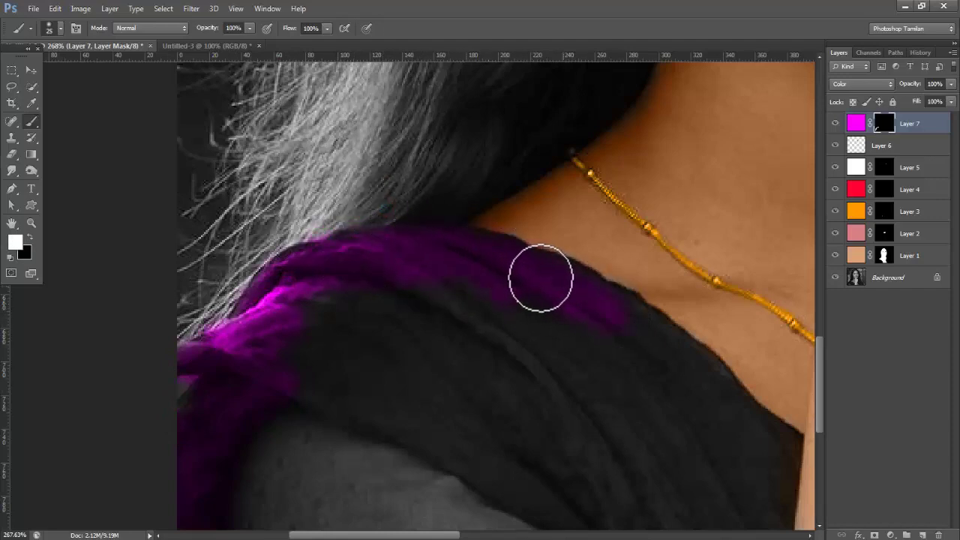
{"action": "key", "text": "x"}
{"action": "left_click_drag", "start_coordinate": [502, 218], "coordinate": [579, 245]}
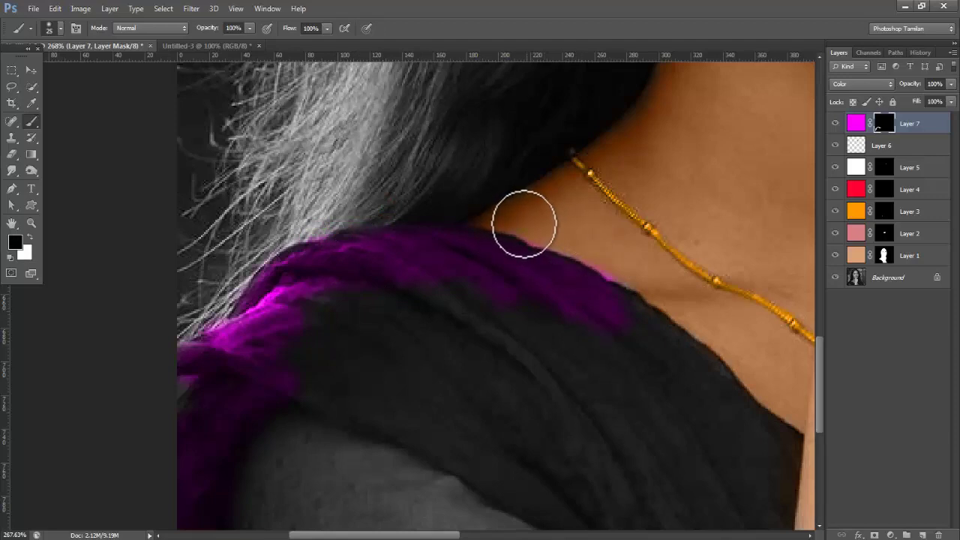
{"action": "key", "text": "x"}
{"action": "mouse_move", "coordinate": [625, 358]}
{"action": "left_mouse_down"}
{"action": "mouse_move", "coordinate": [561, 306]}
{"action": "mouse_move", "coordinate": [548, 356]}
{"action": "mouse_move", "coordinate": [370, 302]}
{"action": "mouse_move", "coordinate": [332, 325]}
{"action": "mouse_move", "coordinate": [314, 357]}
{"action": "mouse_move", "coordinate": [268, 360]}
{"action": "mouse_move", "coordinate": [375, 311]}
{"action": "left_mouse_up"}
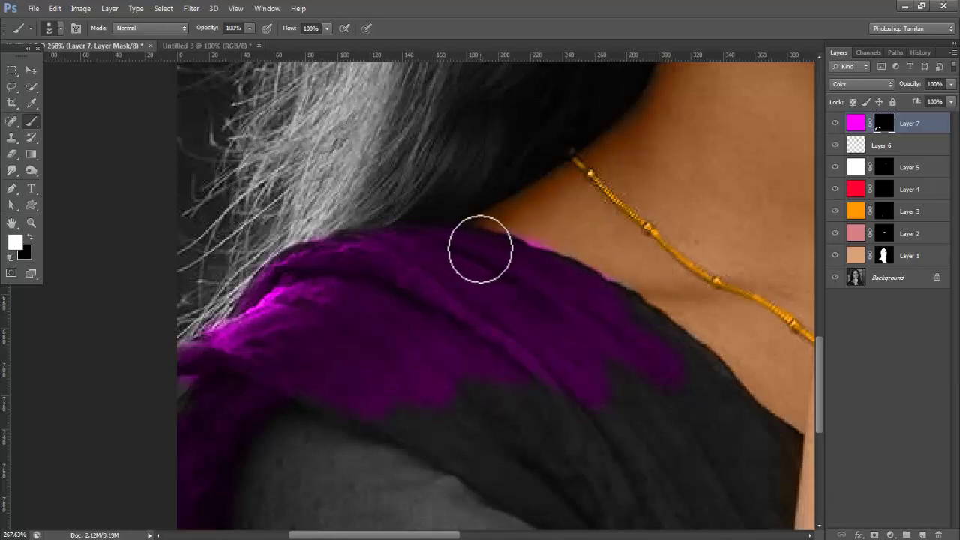
{"action": "key", "text": "x"}
{"action": "left_click_drag", "start_coordinate": [528, 229], "coordinate": [554, 230]}
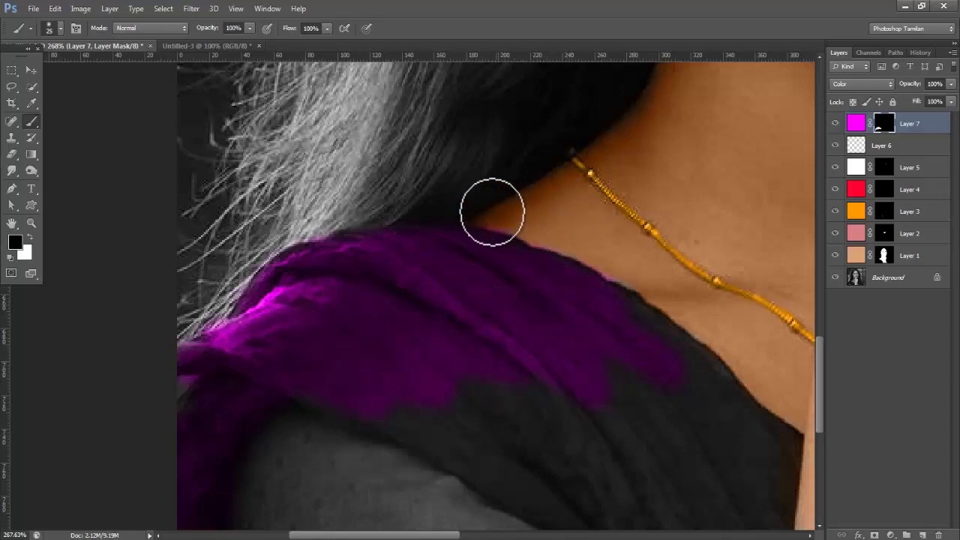
Step: Keep painting purple along the neck and shoulder edge, hiding pink spill where it strays
{"action": "key", "text": "x"}
{"action": "mouse_move", "coordinate": [498, 258]}
{"action": "left_mouse_down"}
{"action": "mouse_move", "coordinate": [520, 240]}
{"action": "mouse_move", "coordinate": [514, 214]}
{"action": "mouse_move", "coordinate": [574, 236]}
{"action": "left_mouse_up"}
{"action": "key", "text": "x"}
{"action": "key", "text": "x"}
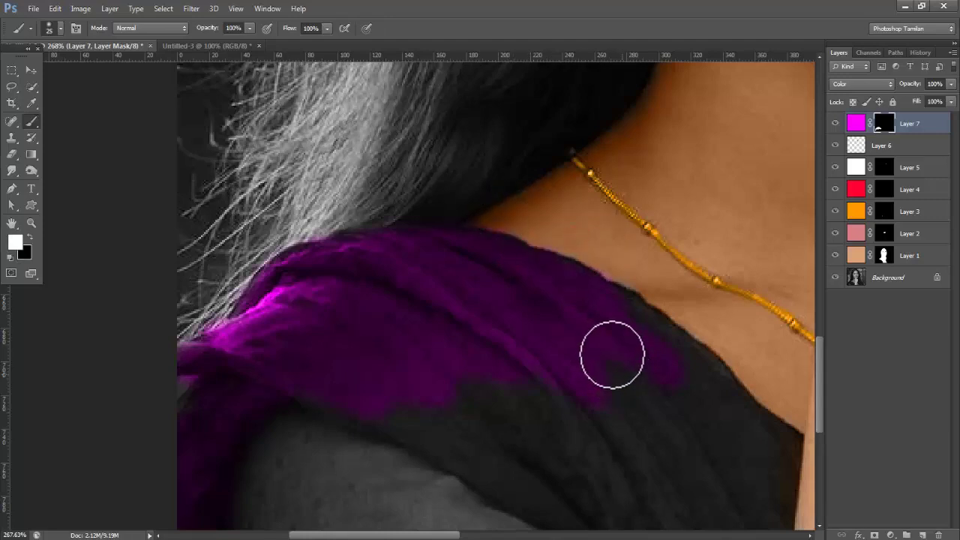
{"action": "left_click_drag", "start_coordinate": [610, 350], "coordinate": [638, 306]}
{"action": "key", "text": "x"}
{"action": "mouse_move", "coordinate": [617, 253]}
{"action": "left_mouse_down"}
{"action": "mouse_move", "coordinate": [658, 289]}
{"action": "mouse_move", "coordinate": [605, 300]}
{"action": "mouse_move", "coordinate": [602, 253]}
{"action": "mouse_move", "coordinate": [648, 277]}
{"action": "left_mouse_up"}
{"action": "key", "text": "x"}
{"action": "key", "text": "x"}
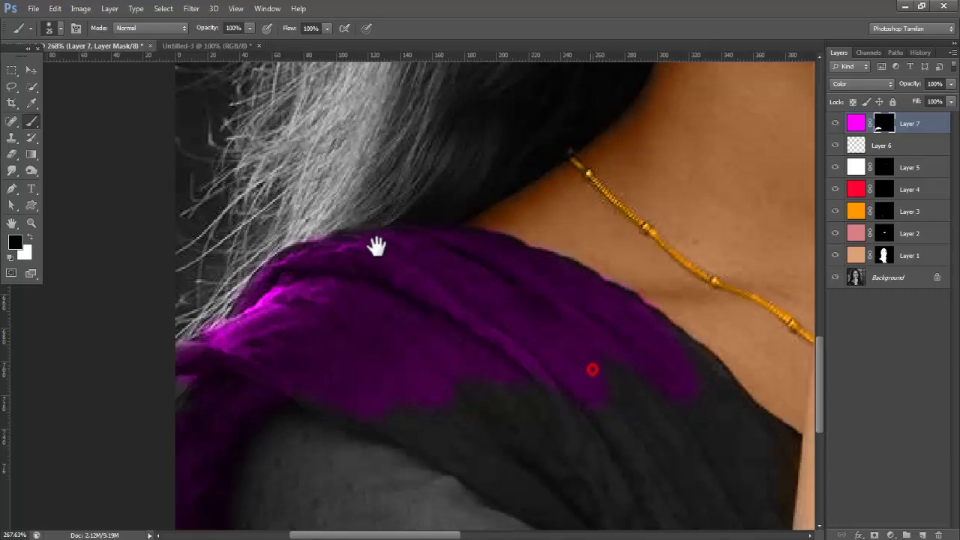
{"action": "left_click_drag", "start_coordinate": [374, 247], "coordinate": [159, 124]}
{"action": "key", "text": "x"}
{"action": "mouse_move", "coordinate": [459, 254]}
{"action": "left_mouse_down"}
{"action": "mouse_move", "coordinate": [467, 253]}
{"action": "mouse_move", "coordinate": [433, 161]}
{"action": "mouse_move", "coordinate": [405, 137]}
{"action": "left_mouse_up"}
{"action": "key", "text": "x"}
{"action": "key", "text": "x"}
Step: Spread purple over the dark fabric near the arm and paint out pink dabs on the skin
{"action": "mouse_move", "coordinate": [463, 264]}
{"action": "left_mouse_down"}
{"action": "mouse_move", "coordinate": [552, 317]}
{"action": "mouse_move", "coordinate": [542, 310]}
{"action": "left_mouse_up"}
{"action": "key", "text": "x"}
{"action": "key", "text": "x"}
{"action": "key", "text": "x"}
{"action": "left_click_drag", "start_coordinate": [564, 274], "coordinate": [574, 278]}
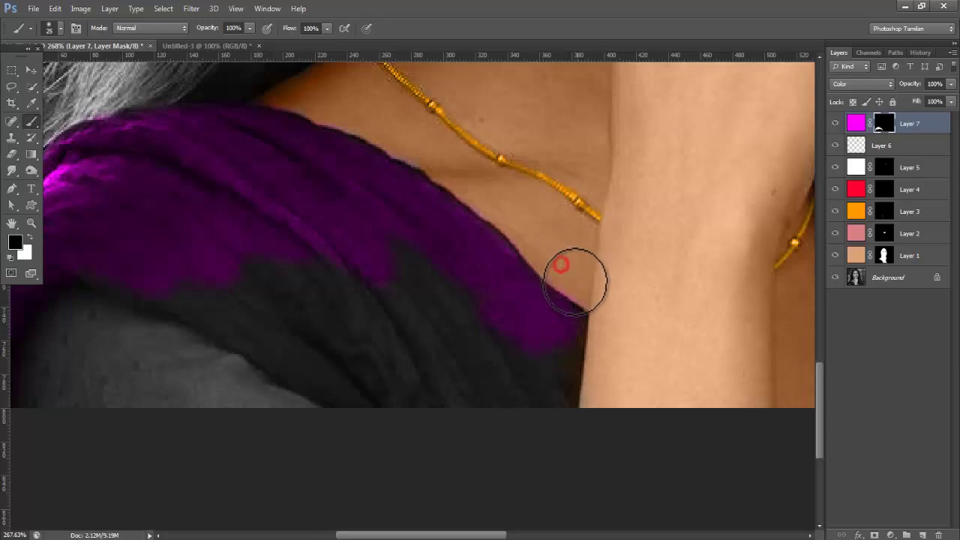
{"action": "key", "text": "x"}
{"action": "mouse_move", "coordinate": [495, 328]}
{"action": "left_mouse_down"}
{"action": "mouse_move", "coordinate": [558, 347]}
{"action": "mouse_move", "coordinate": [571, 325]}
{"action": "mouse_move", "coordinate": [570, 367]}
{"action": "left_mouse_up"}
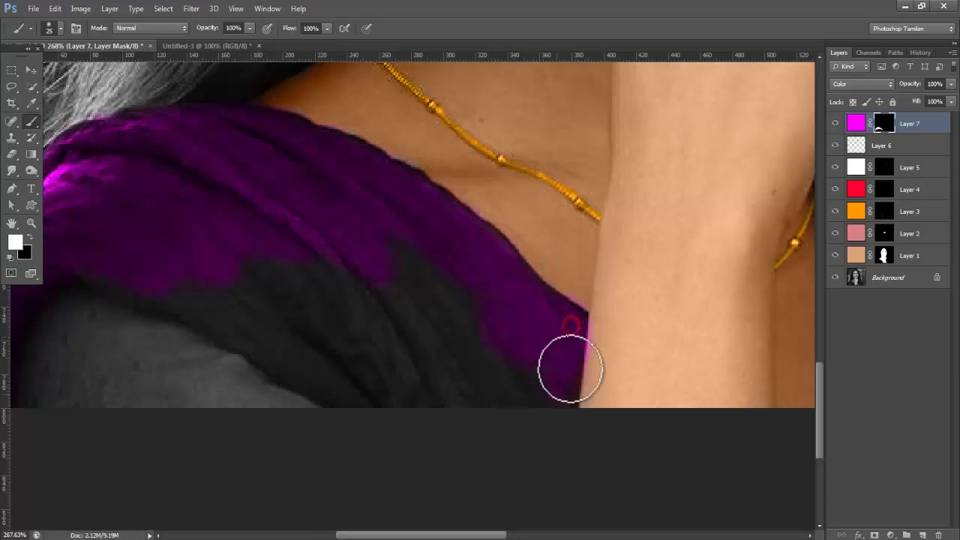
{"action": "key", "text": "x"}
{"action": "key", "text": "x"}
{"action": "left_click", "coordinate": [572, 268]}
{"action": "key", "text": "x"}
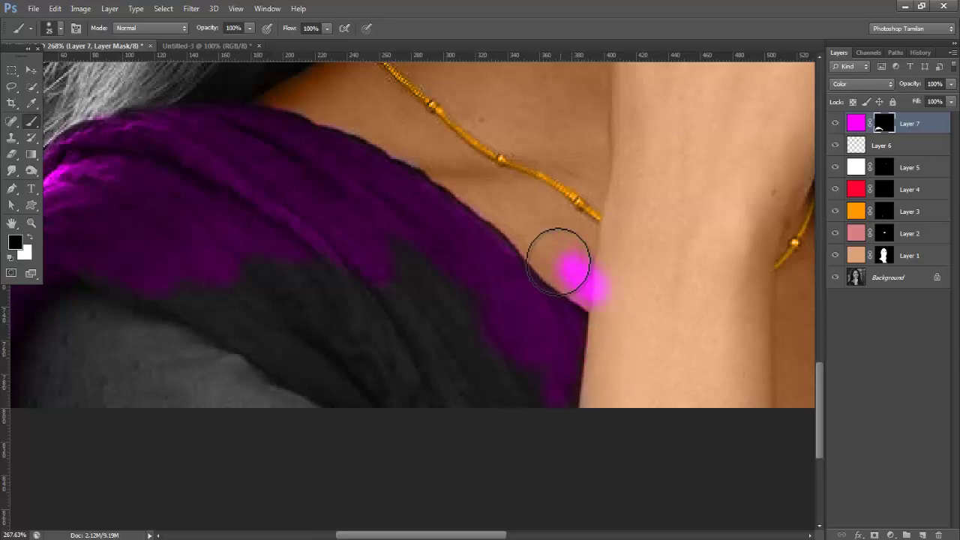
{"action": "mouse_move", "coordinate": [555, 253]}
{"action": "left_mouse_down"}
{"action": "mouse_move", "coordinate": [593, 278]}
{"action": "mouse_move", "coordinate": [568, 267]}
{"action": "mouse_move", "coordinate": [597, 268]}
{"action": "left_mouse_up"}
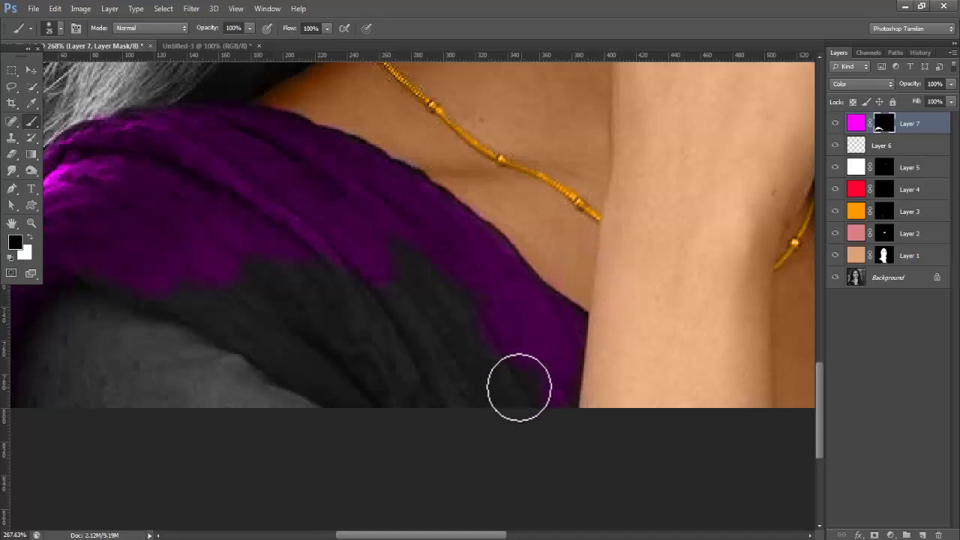
{"action": "key", "text": "x"}
{"action": "mouse_move", "coordinate": [437, 381]}
{"action": "left_mouse_down"}
{"action": "mouse_move", "coordinate": [446, 397]}
{"action": "mouse_move", "coordinate": [428, 382]}
{"action": "mouse_move", "coordinate": [403, 257]}
{"action": "mouse_move", "coordinate": [475, 354]}
{"action": "mouse_move", "coordinate": [435, 309]}
{"action": "mouse_move", "coordinate": [365, 306]}
{"action": "mouse_move", "coordinate": [354, 328]}
{"action": "mouse_move", "coordinate": [267, 217]}
{"action": "mouse_move", "coordinate": [360, 228]}
{"action": "mouse_move", "coordinate": [296, 157]}
{"action": "mouse_move", "coordinate": [280, 261]}
{"action": "mouse_move", "coordinate": [237, 282]}
{"action": "mouse_move", "coordinate": [179, 273]}
{"action": "mouse_move", "coordinate": [182, 289]}
{"action": "mouse_move", "coordinate": [118, 252]}
{"action": "mouse_move", "coordinate": [359, 381]}
{"action": "mouse_move", "coordinate": [373, 403]}
{"action": "mouse_move", "coordinate": [431, 425]}
{"action": "mouse_move", "coordinate": [528, 405]}
{"action": "mouse_move", "coordinate": [443, 315]}
{"action": "left_mouse_up"}
Step: Trim and restore purple along the upper shoulder edge, undoing a magenta streak on the grey edge
{"action": "key", "text": "bracketright"}
{"action": "key", "text": "bracketright"}
{"action": "key", "text": "bracketright"}
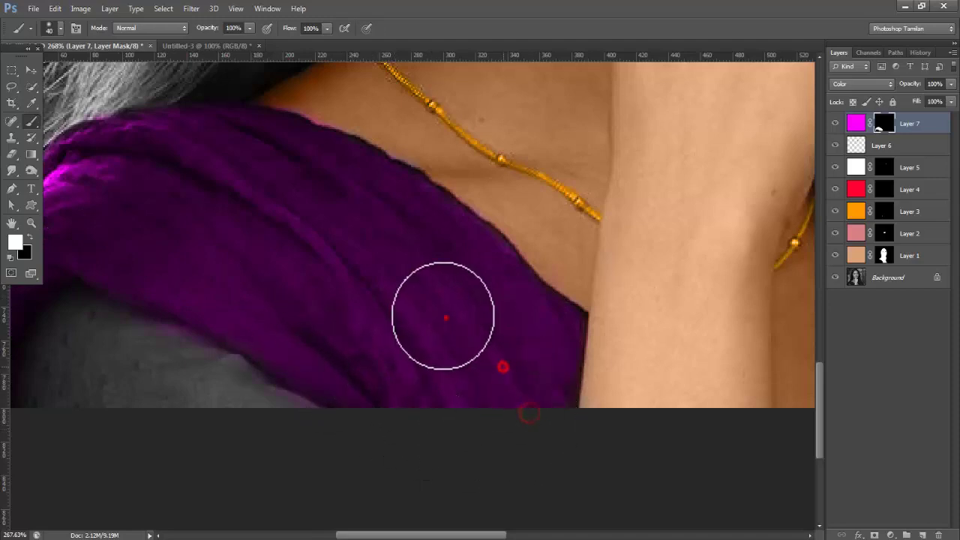
{"action": "left_click", "coordinate": [338, 188]}
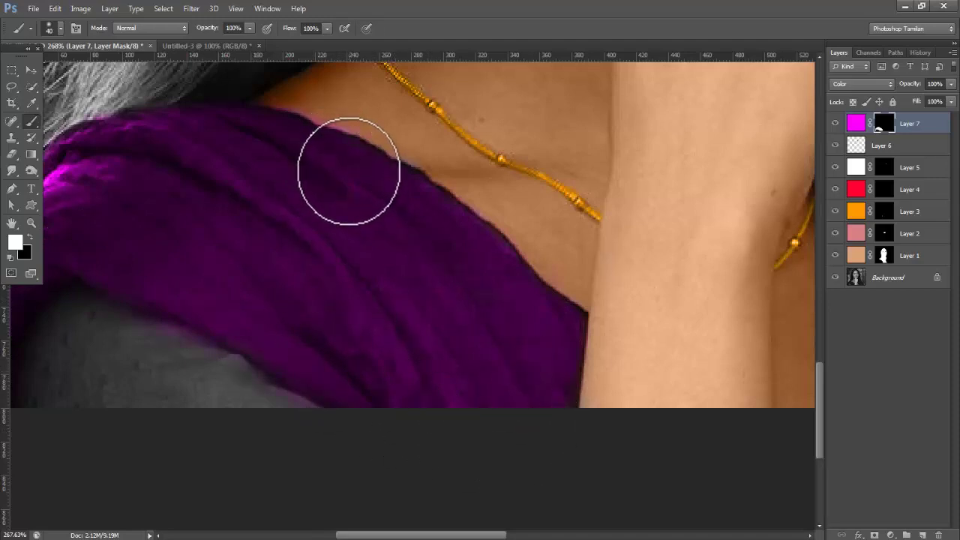
{"action": "key", "text": "x"}
{"action": "mouse_move", "coordinate": [350, 174]}
{"action": "left_mouse_down"}
{"action": "mouse_move", "coordinate": [381, 154]}
{"action": "mouse_move", "coordinate": [381, 137]}
{"action": "mouse_move", "coordinate": [305, 109]}
{"action": "left_mouse_up"}
{"action": "key", "text": "bracketleft"}
{"action": "key", "text": "bracketleft"}
{"action": "key", "text": "bracketleft"}
{"action": "key", "text": "bracketleft"}
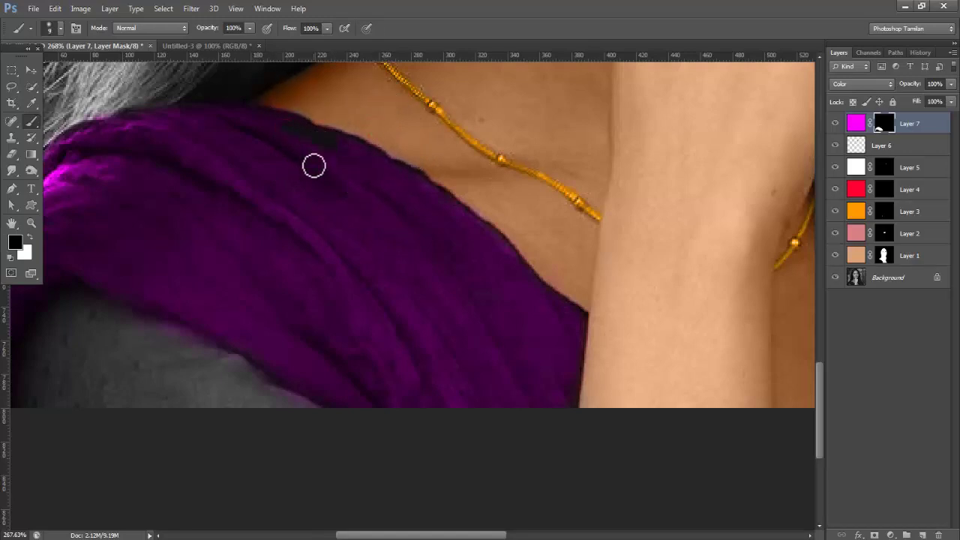
{"action": "key", "text": "x"}
{"action": "left_click_drag", "start_coordinate": [280, 131], "coordinate": [334, 150]}
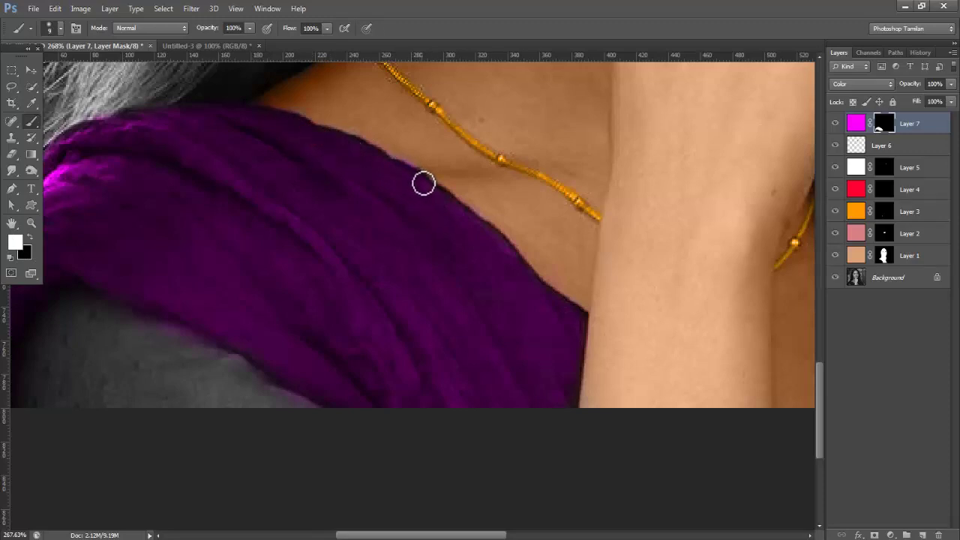
{"action": "key", "text": "x"}
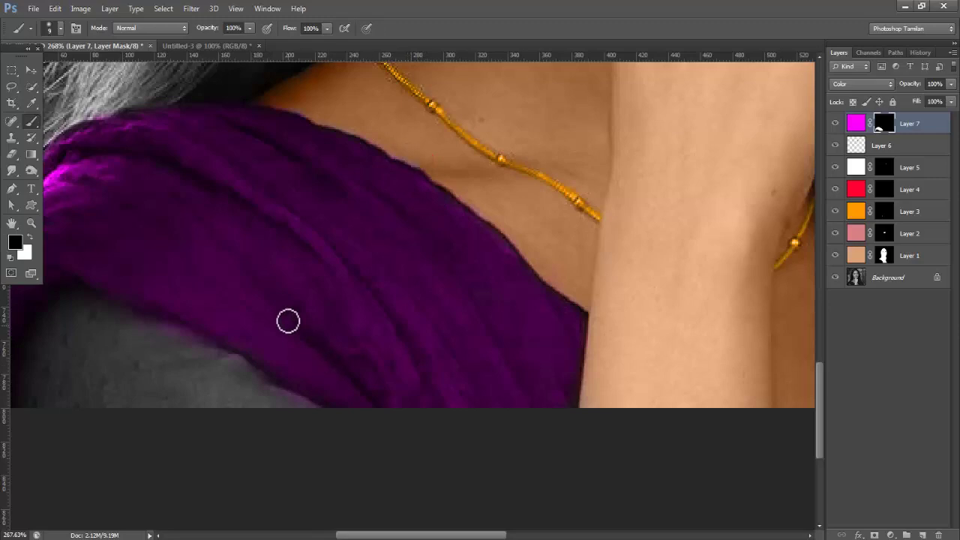
{"action": "key", "text": "x"}
{"action": "key", "text": "ctrl+z"}
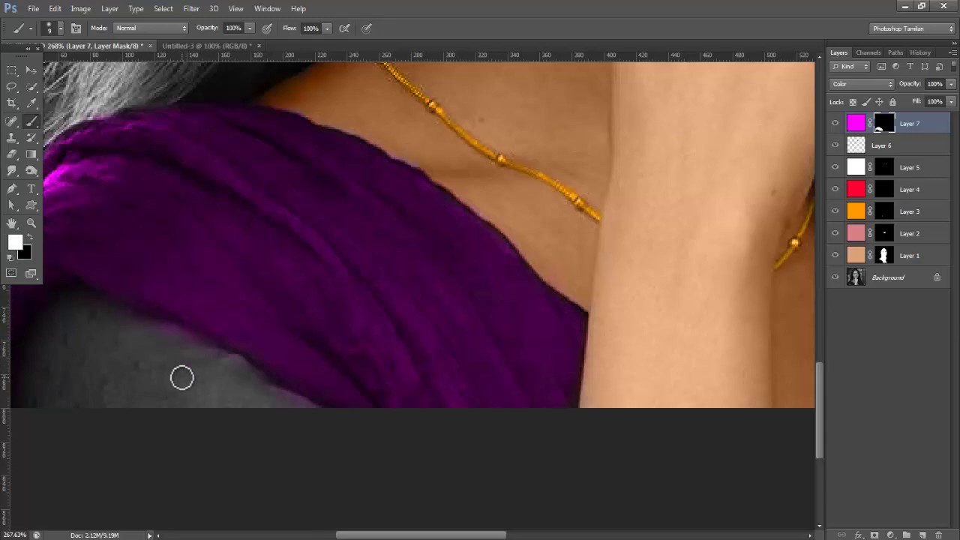
{"action": "key", "text": "x"}
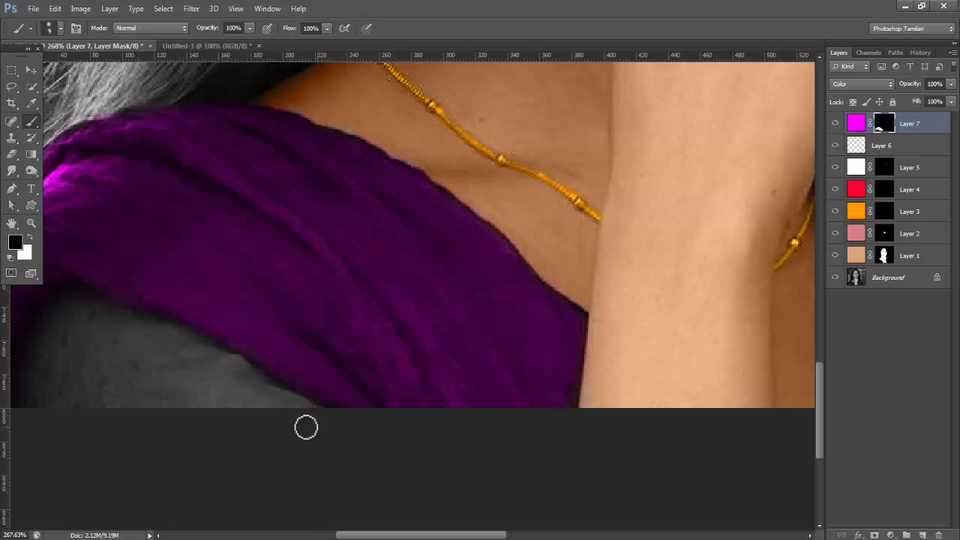
Step: Check the whole image, then zoom into the lower-left dupatta with the brush ready
{"action": "key", "text": "ctrl+0"}
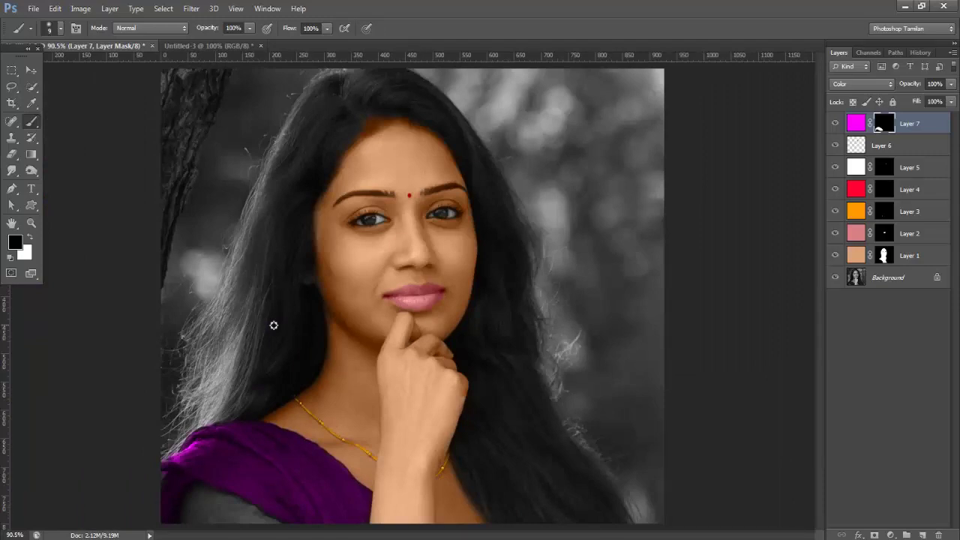
{"action": "left_click", "coordinate": [274, 325], "text": "ctrl"}
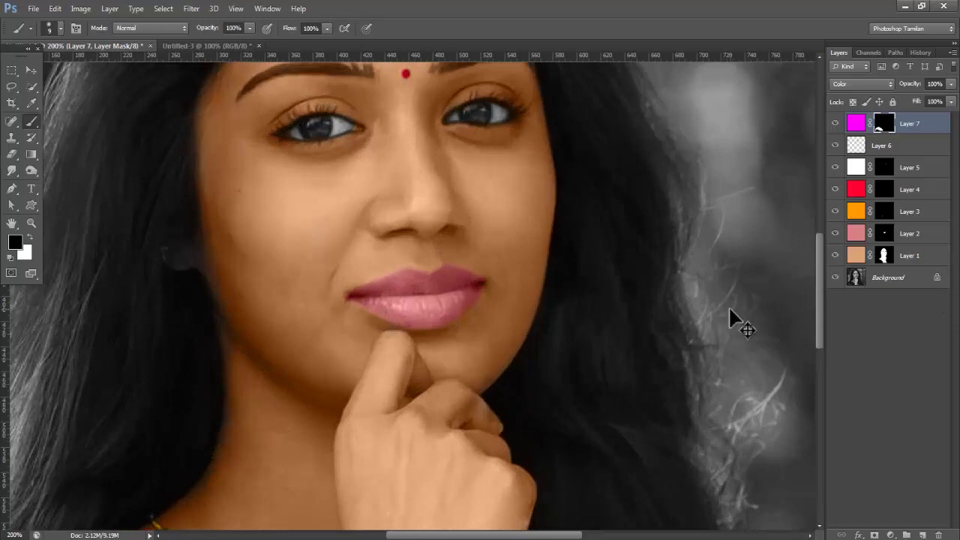
{"action": "key", "text": "ctrl+0"}
{"action": "key", "text": "z"}
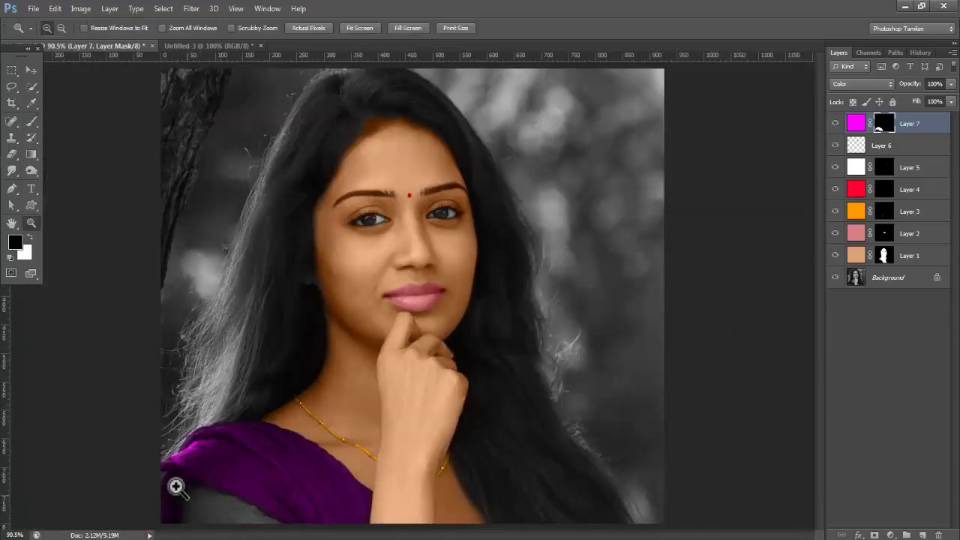
{"action": "mouse_move", "coordinate": [155, 467]}
{"action": "left_mouse_down"}
{"action": "mouse_move", "coordinate": [364, 525]}
{"action": "mouse_move", "coordinate": [431, 528]}
{"action": "left_mouse_up"}
{"action": "left_click_drag", "start_coordinate": [328, 413], "coordinate": [375, 383]}
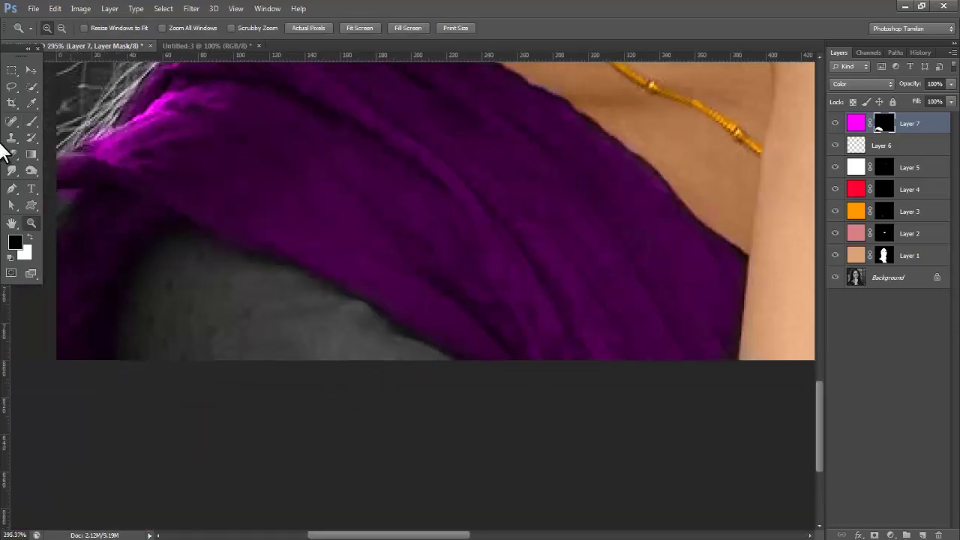
{"action": "left_click", "coordinate": [33, 89]}
{"action": "left_click", "coordinate": [31, 123]}
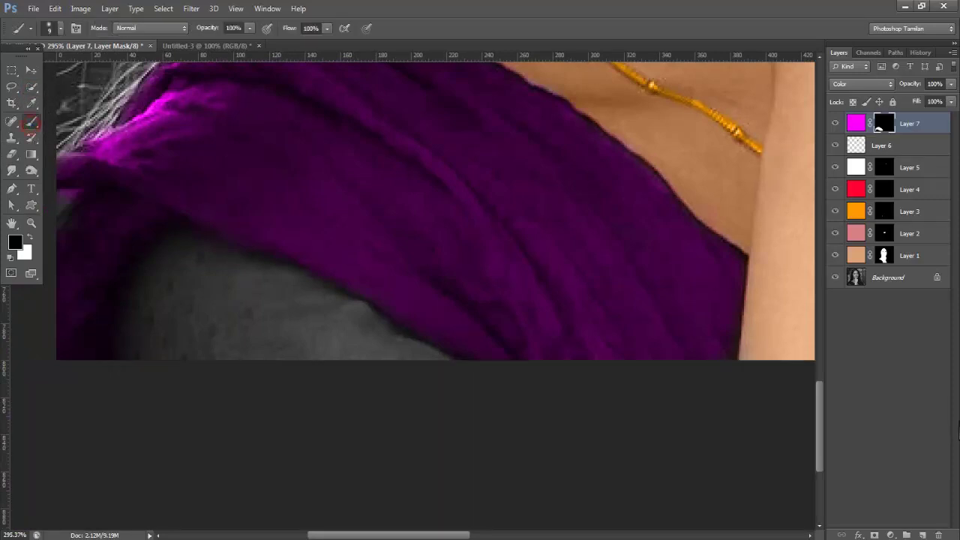
Step: Add a new layer and choose a bright web-safe cyan as the foreground colour
{"action": "left_click", "coordinate": [924, 536]}
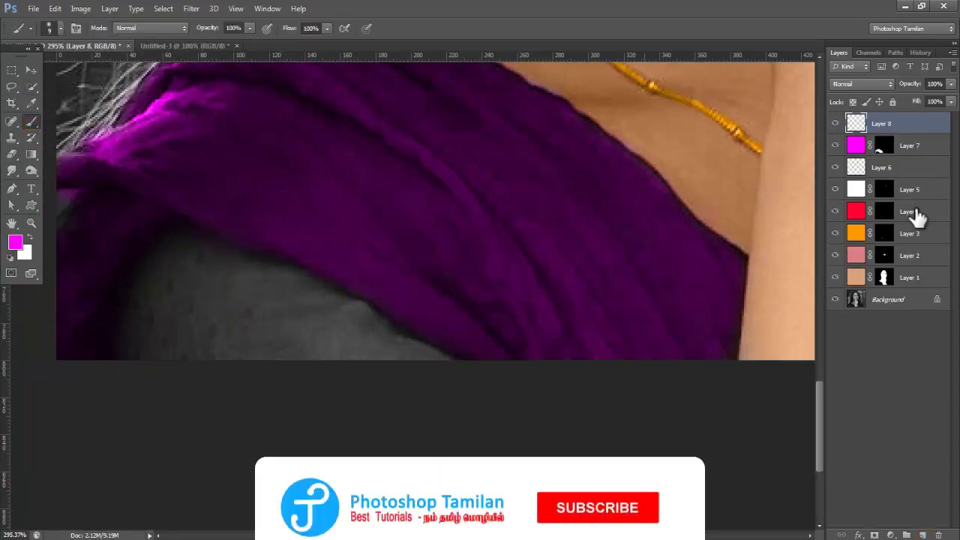
{"action": "left_click", "coordinate": [15, 241]}
{"action": "mouse_move", "coordinate": [598, 186]}
{"action": "left_mouse_down"}
{"action": "mouse_move", "coordinate": [601, 164]}
{"action": "mouse_move", "coordinate": [602, 176]}
{"action": "left_mouse_up"}
{"action": "left_click_drag", "start_coordinate": [606, 186], "coordinate": [603, 182]}
{"action": "left_click_drag", "start_coordinate": [578, 133], "coordinate": [586, 108]}
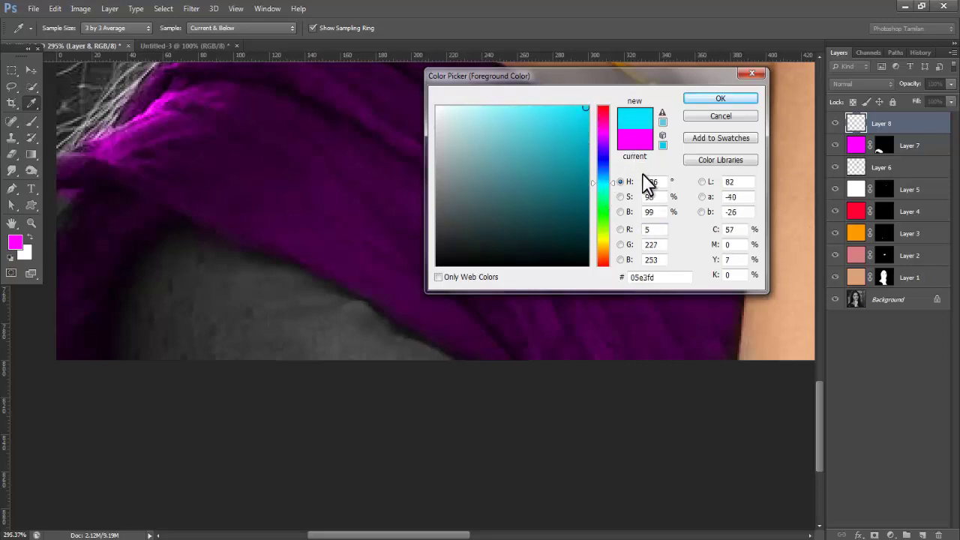
{"action": "left_click", "coordinate": [663, 144]}
{"action": "left_click", "coordinate": [721, 100]}
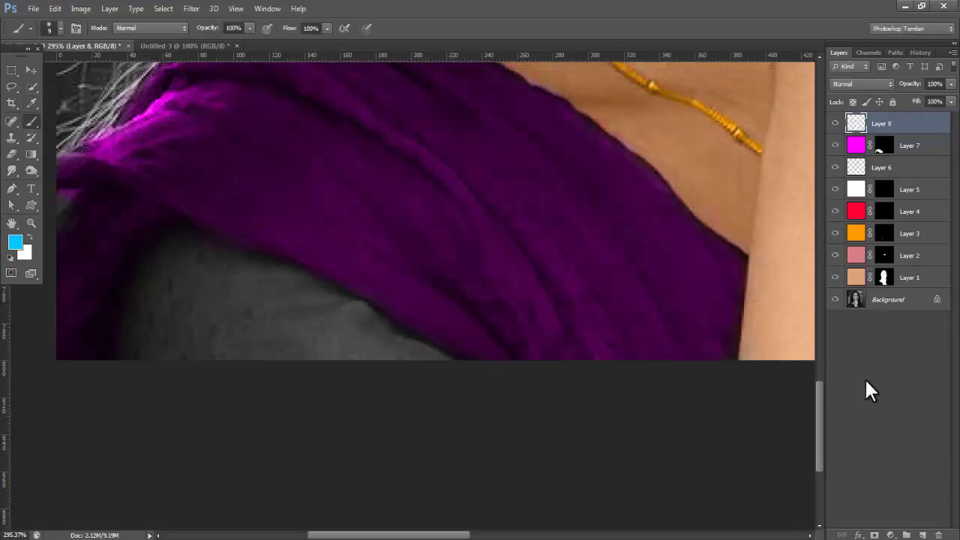
Step: Fill the layer with cyan, add a mask and invert it to hide the fill
{"action": "key", "text": "alt+BackSpace"}
{"action": "key", "text": "ctrl+0"}
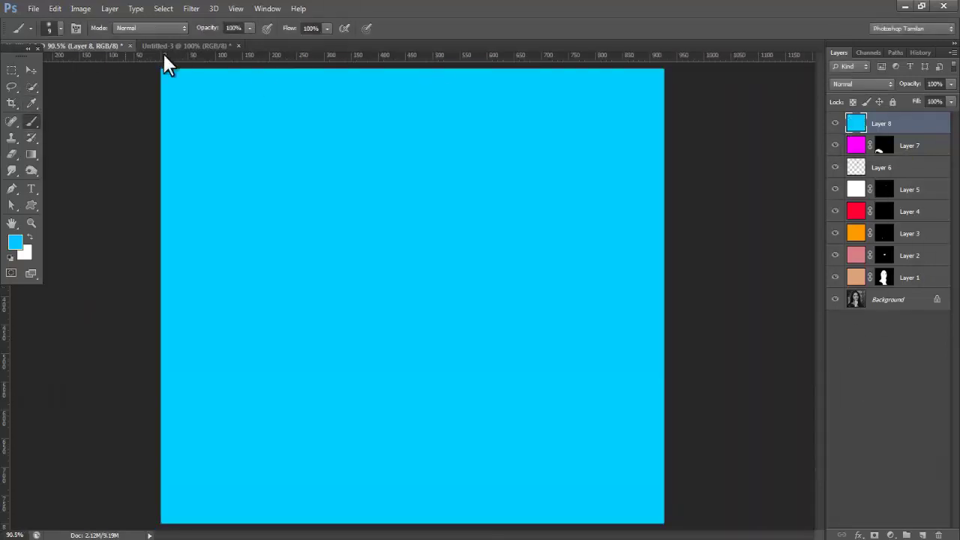
{"action": "left_click", "coordinate": [875, 535]}
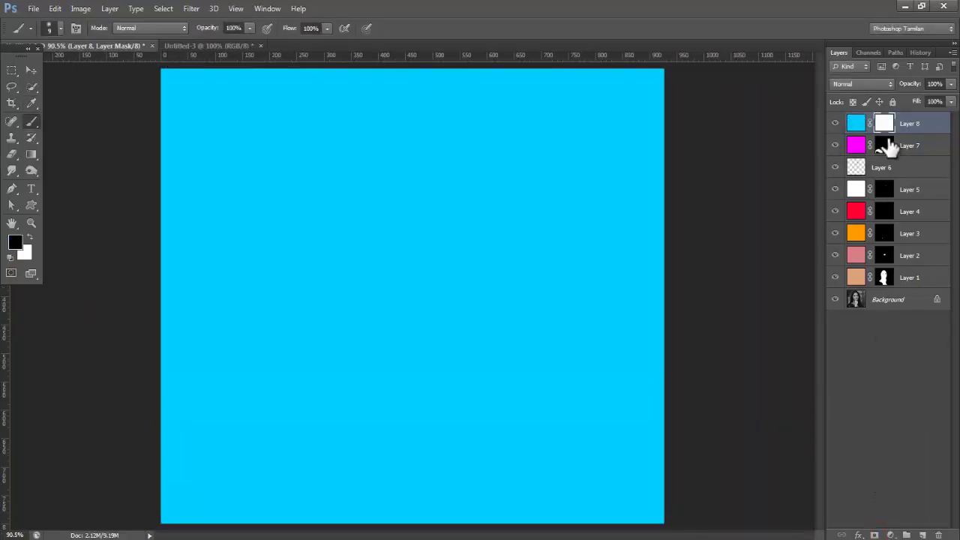
{"action": "key", "text": "ctrl+i"}
{"action": "key", "text": "z"}
{"action": "left_click_drag", "start_coordinate": [171, 441], "coordinate": [397, 513]}
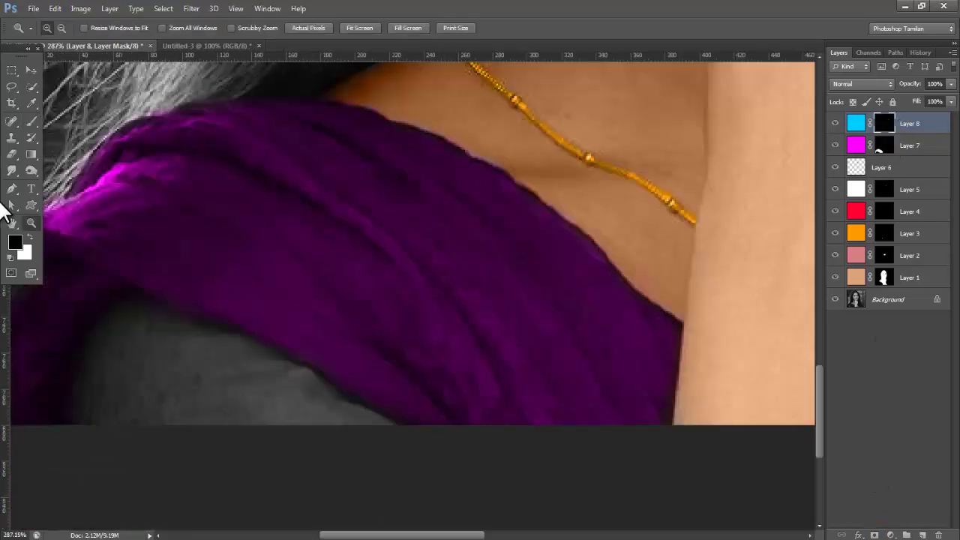
Step: Set the cyan layer to Color blending and paint cyan onto the blouse at left
{"action": "left_click", "coordinate": [32, 120]}
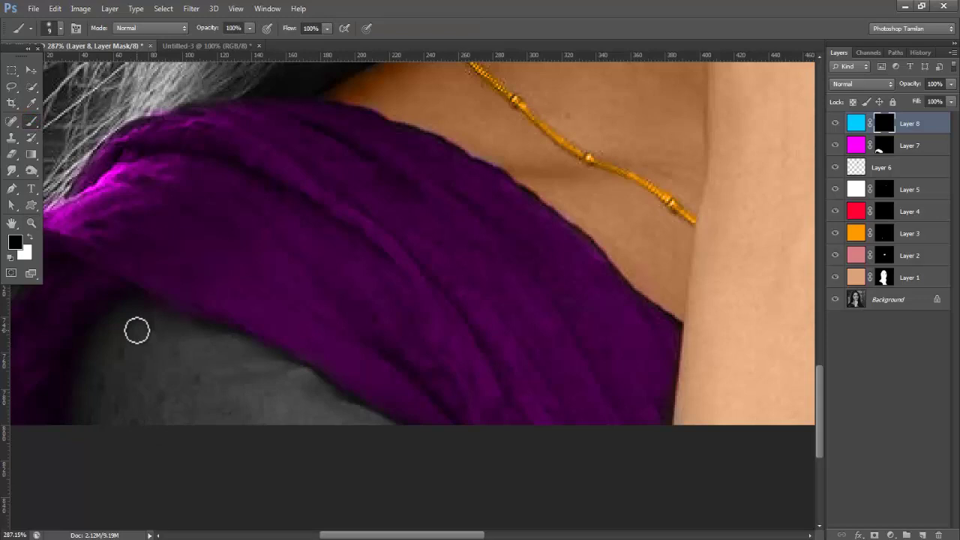
{"action": "key", "text": "bracketright"}
{"action": "key", "text": "bracketright"}
{"action": "key", "text": "bracketright"}
{"action": "left_click", "coordinate": [860, 83]}
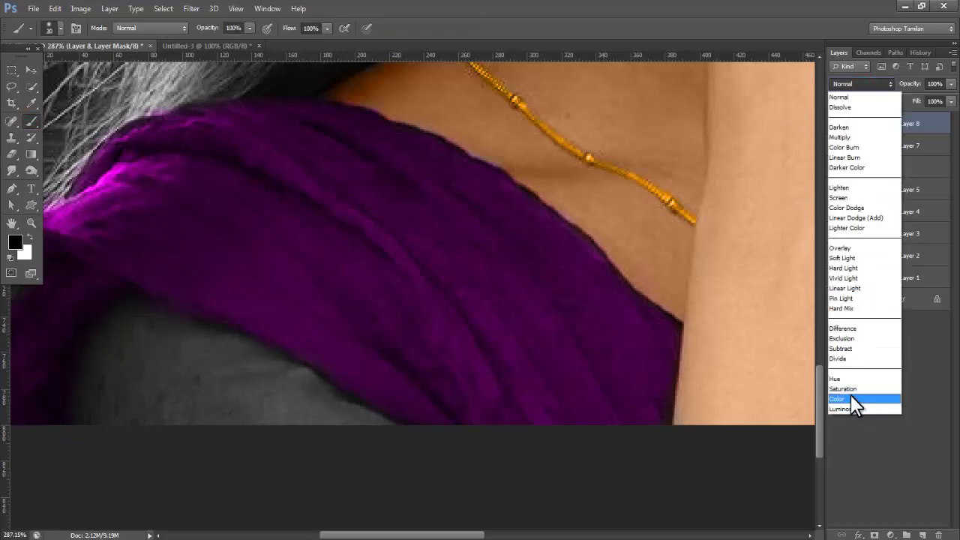
{"action": "left_click", "coordinate": [855, 399]}
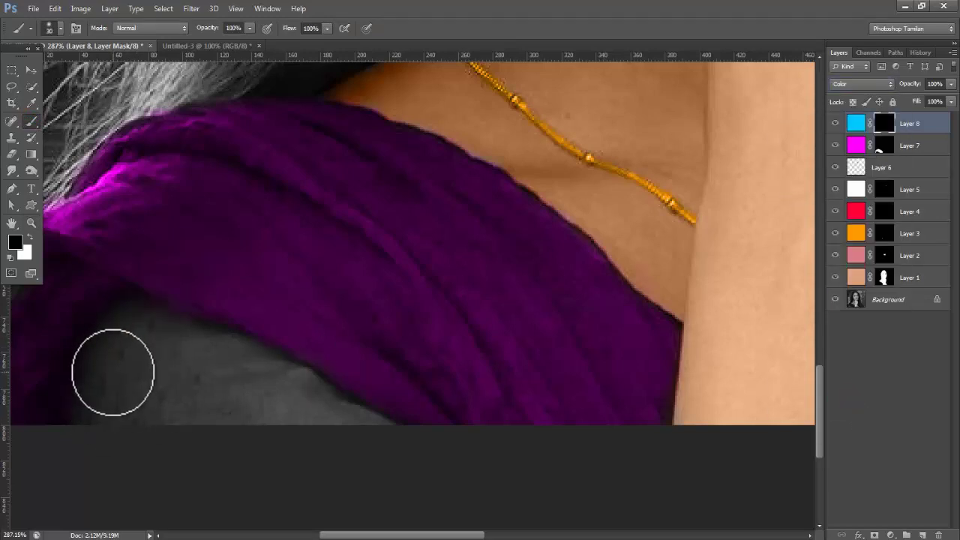
{"action": "key", "text": "x"}
{"action": "mouse_move", "coordinate": [122, 358]}
{"action": "left_mouse_down"}
{"action": "mouse_move", "coordinate": [131, 336]}
{"action": "mouse_move", "coordinate": [220, 336]}
{"action": "mouse_move", "coordinate": [252, 368]}
{"action": "mouse_move", "coordinate": [332, 400]}
{"action": "mouse_move", "coordinate": [156, 402]}
{"action": "left_mouse_up"}
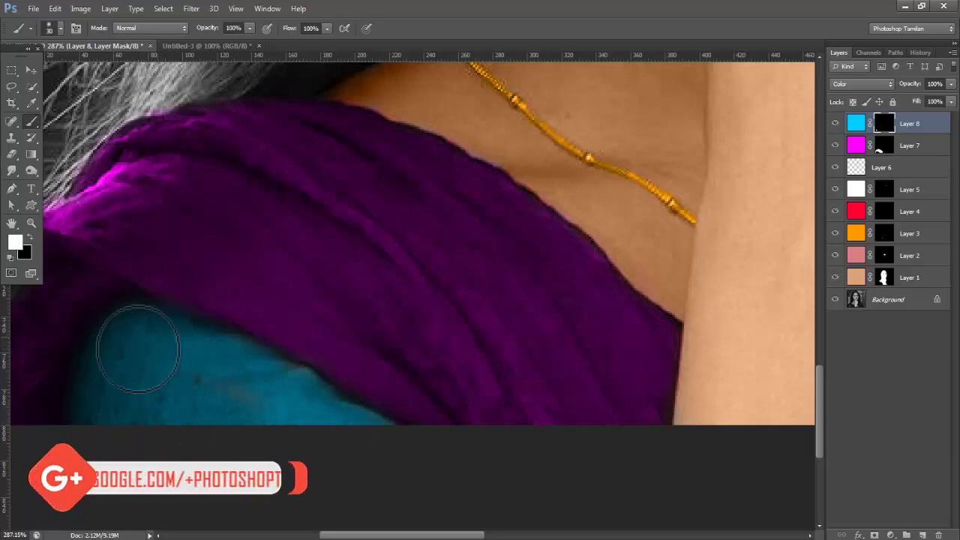
{"action": "key", "text": "ctrl+0"}
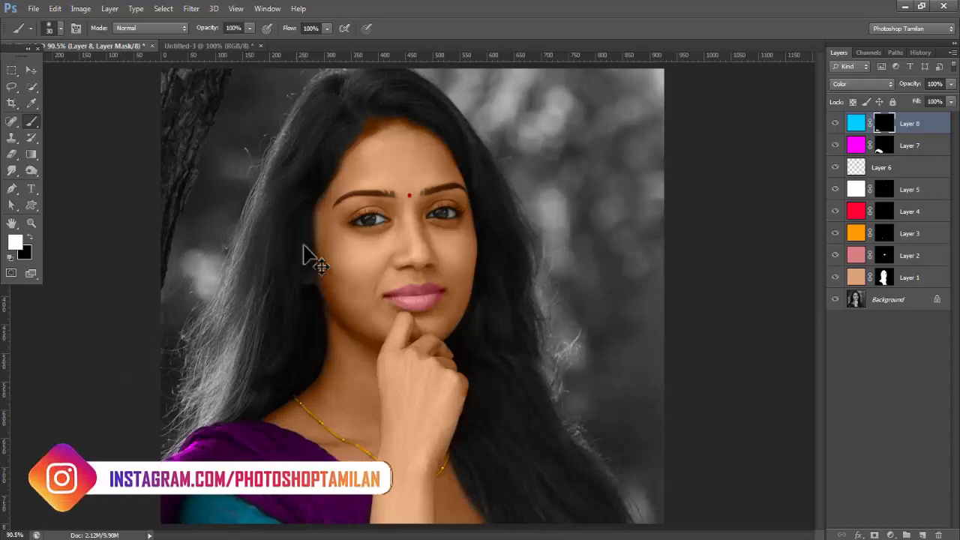
{"action": "key", "text": "ctrl+plus"}
{"action": "key", "text": "ctrl+plus"}
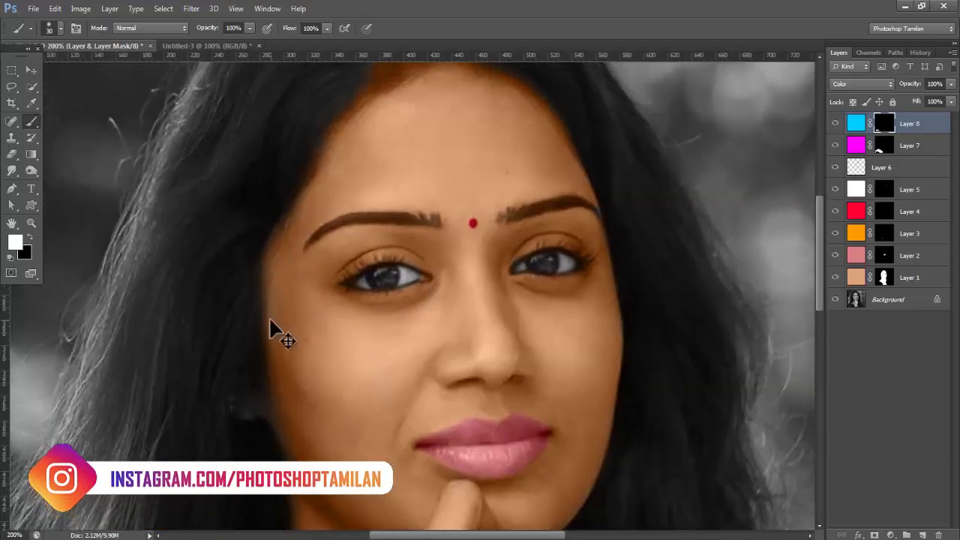
Step: Paint white on Layer 1's mask over the jaw and ear, adding a Layer 3 orange dab
{"action": "key", "text": "ctrl+plus"}
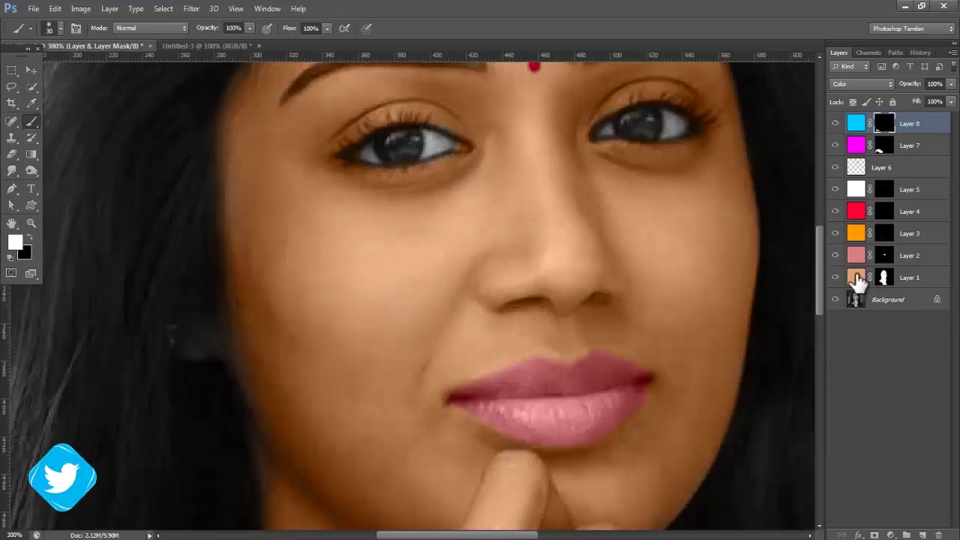
{"action": "left_click", "coordinate": [856, 277]}
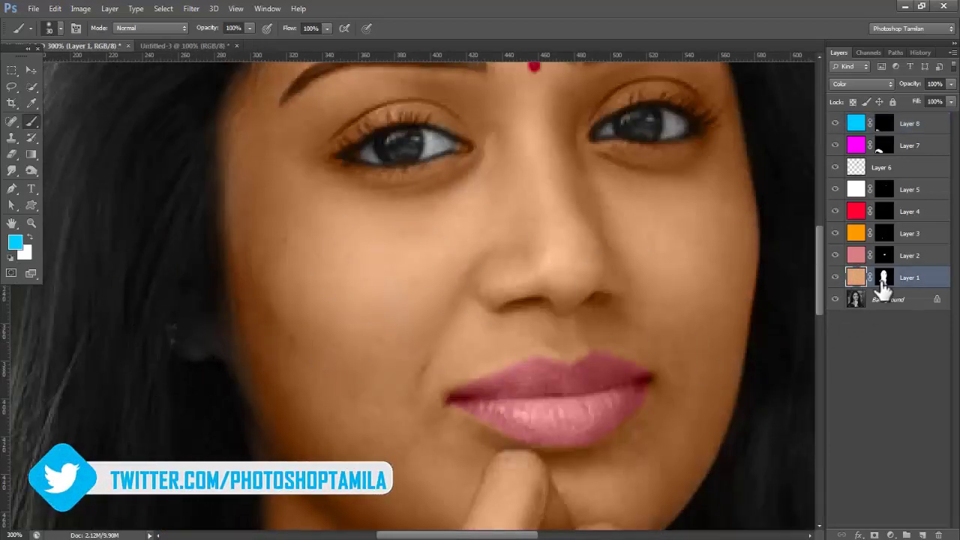
{"action": "left_click", "coordinate": [883, 278]}
{"action": "key", "text": "d"}
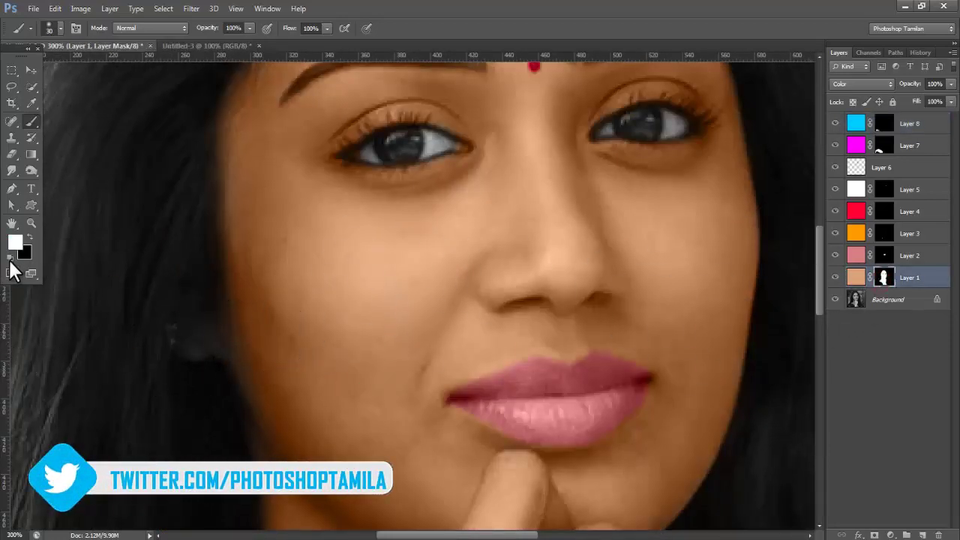
{"action": "left_click_drag", "start_coordinate": [242, 347], "coordinate": [283, 438]}
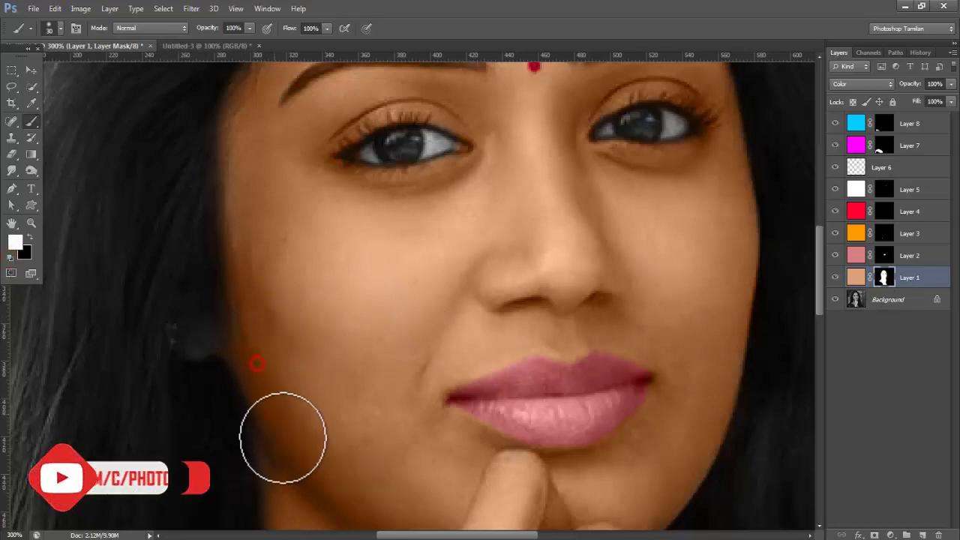
{"action": "key", "text": "bracketleft"}
{"action": "key", "text": "bracketleft"}
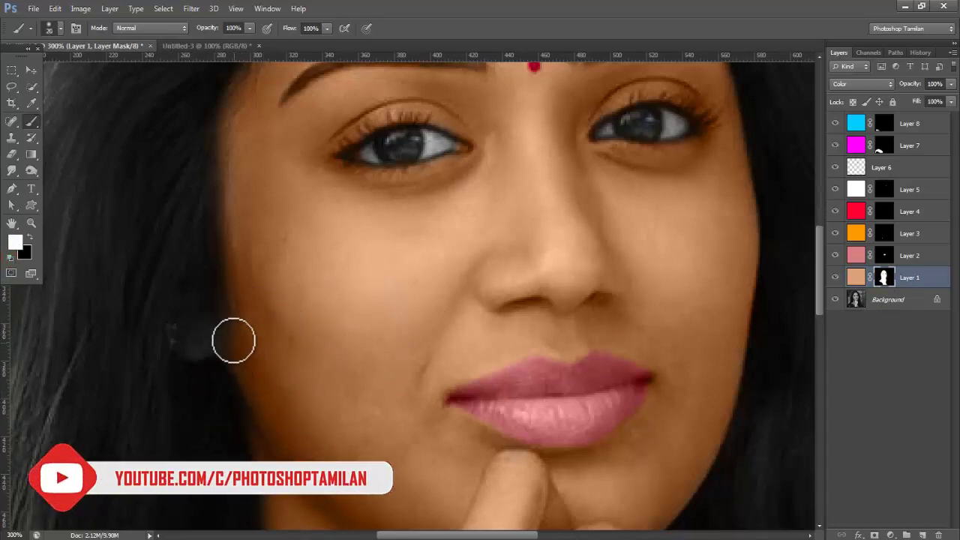
{"action": "left_click_drag", "start_coordinate": [199, 334], "coordinate": [218, 340]}
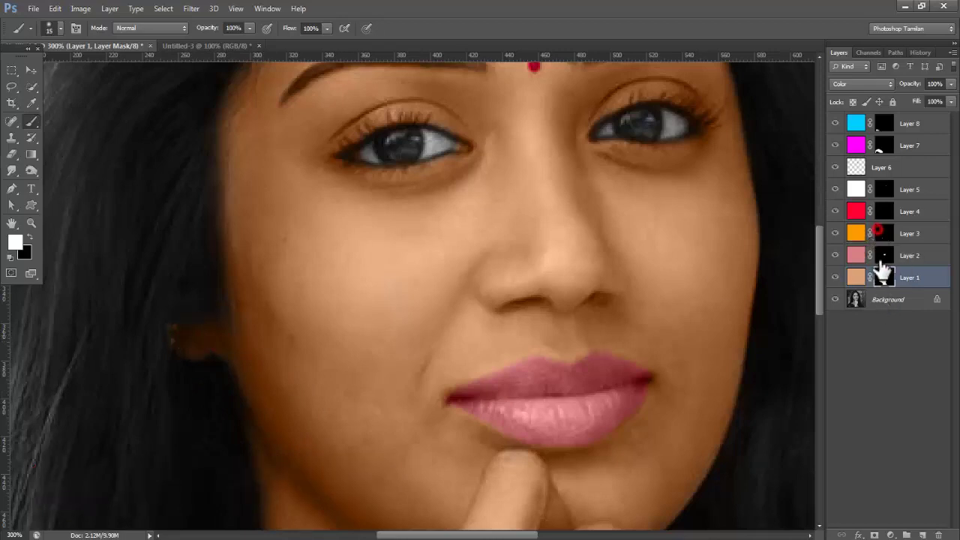
{"action": "left_click", "coordinate": [883, 233]}
{"action": "left_click", "coordinate": [170, 332]}
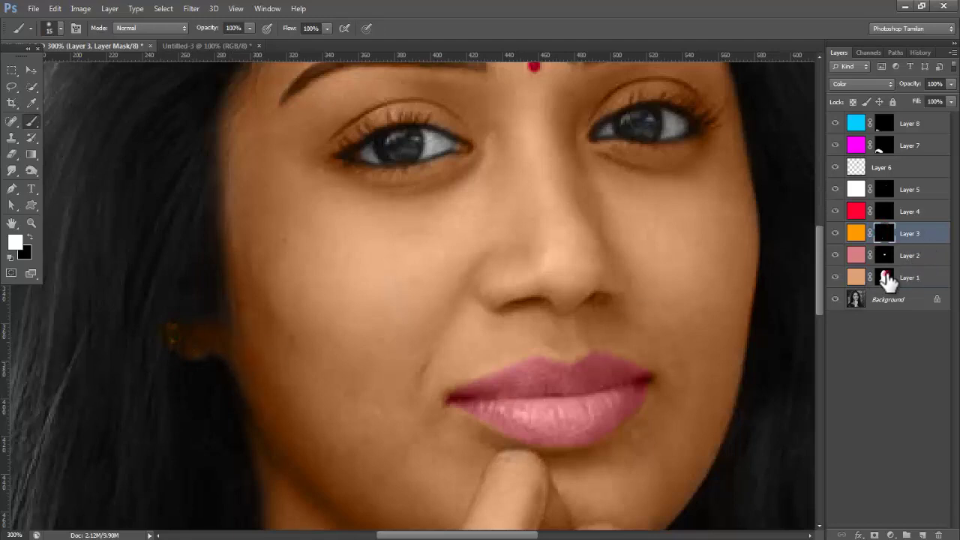
{"action": "left_click", "coordinate": [885, 278]}
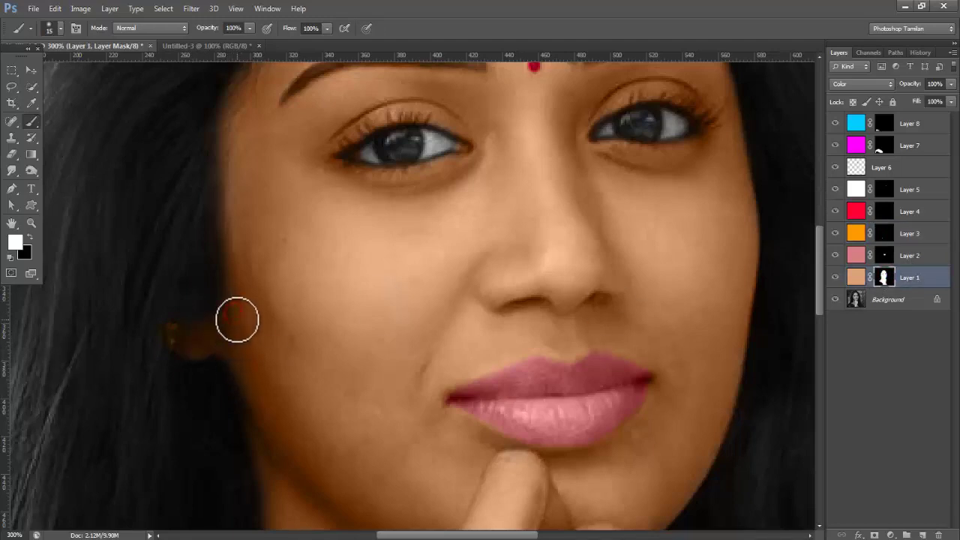
{"action": "key", "text": "ctrl+0"}
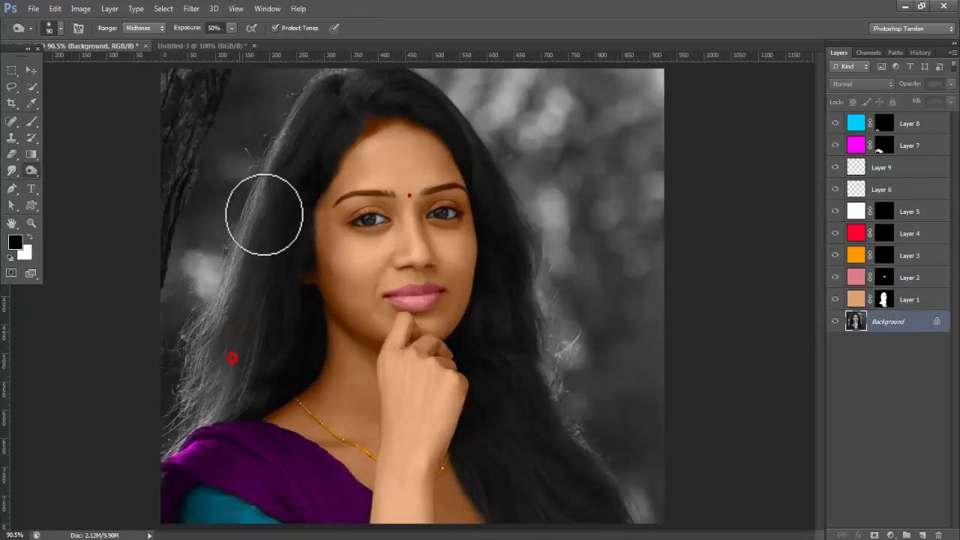
Step: Burn the hair at the forehead top, along the hairline and beside the left face and neck
{"action": "left_click", "coordinate": [395, 124]}
{"action": "scroll", "coordinate": [383, 214], "scroll_direction": "up", "scroll_amount": 5}
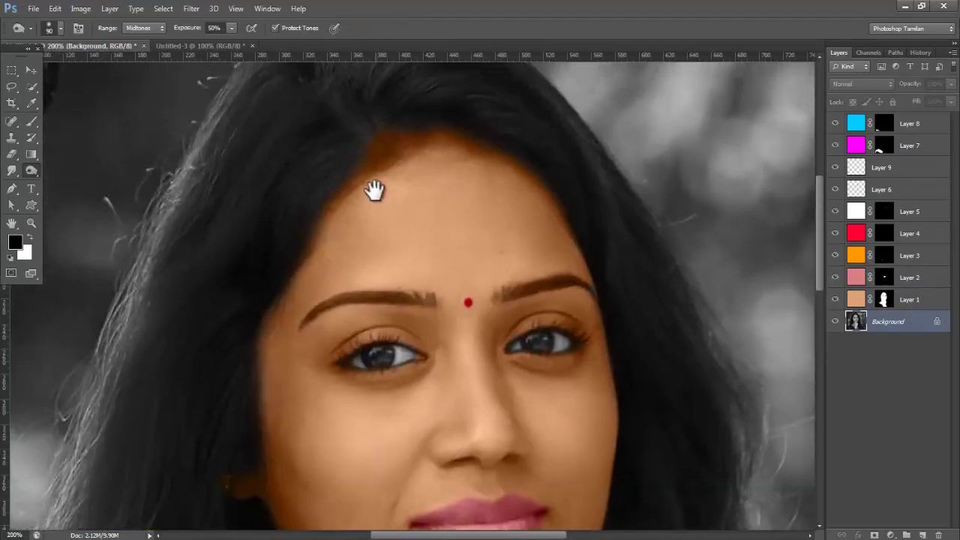
{"action": "key", "text": "bracketleft"}
{"action": "key", "text": "bracketleft"}
{"action": "key", "text": "bracketleft"}
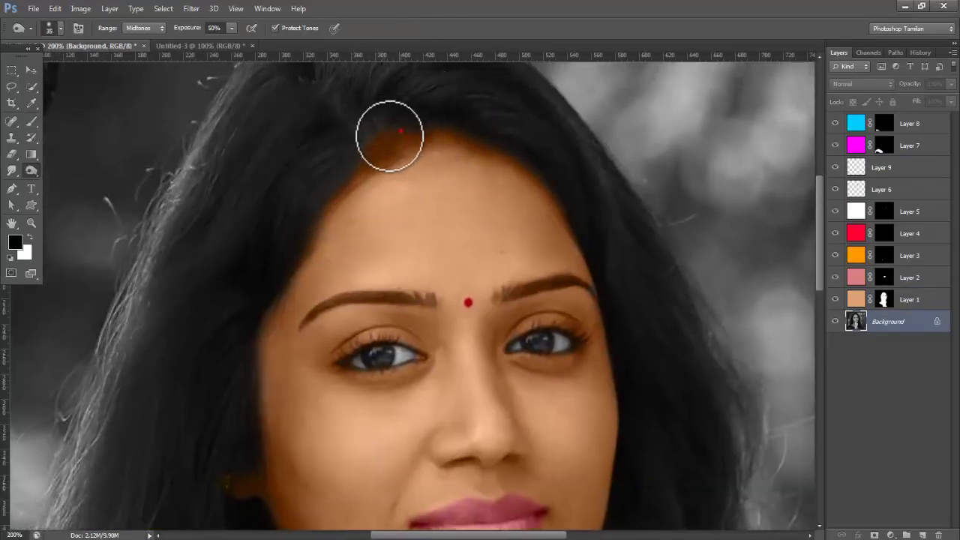
{"action": "mouse_move", "coordinate": [398, 142]}
{"action": "left_mouse_down"}
{"action": "mouse_move", "coordinate": [495, 146]}
{"action": "mouse_move", "coordinate": [590, 199]}
{"action": "mouse_move", "coordinate": [592, 254]}
{"action": "left_mouse_up"}
{"action": "mouse_move", "coordinate": [324, 196]}
{"action": "left_mouse_down"}
{"action": "mouse_move", "coordinate": [263, 304]}
{"action": "mouse_move", "coordinate": [240, 416]}
{"action": "mouse_move", "coordinate": [236, 365]}
{"action": "left_mouse_up"}
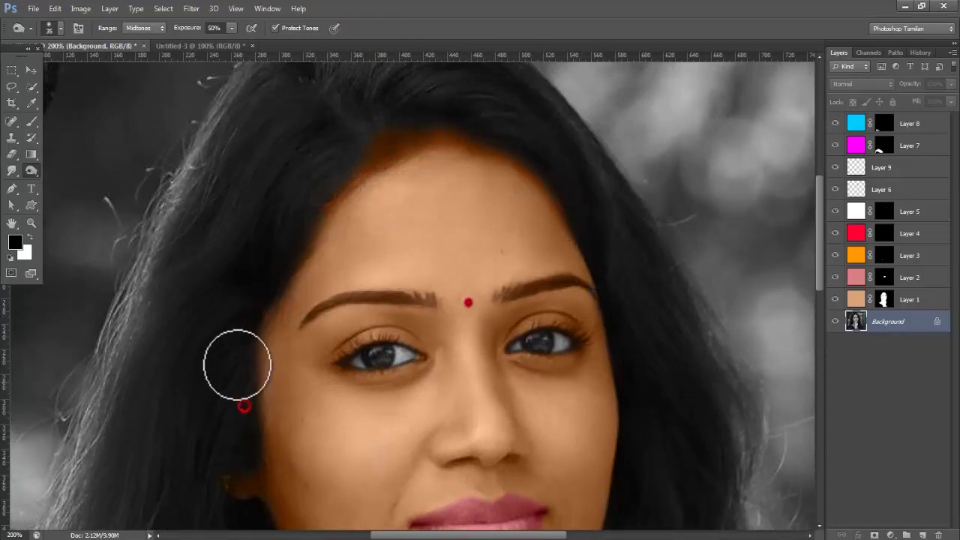
{"action": "left_click_drag", "start_coordinate": [227, 398], "coordinate": [210, 503]}
{"action": "mouse_move", "coordinate": [208, 423]}
{"action": "left_mouse_down"}
{"action": "mouse_move", "coordinate": [229, 355]}
{"action": "mouse_move", "coordinate": [230, 285]}
{"action": "mouse_move", "coordinate": [244, 356]}
{"action": "left_mouse_up"}
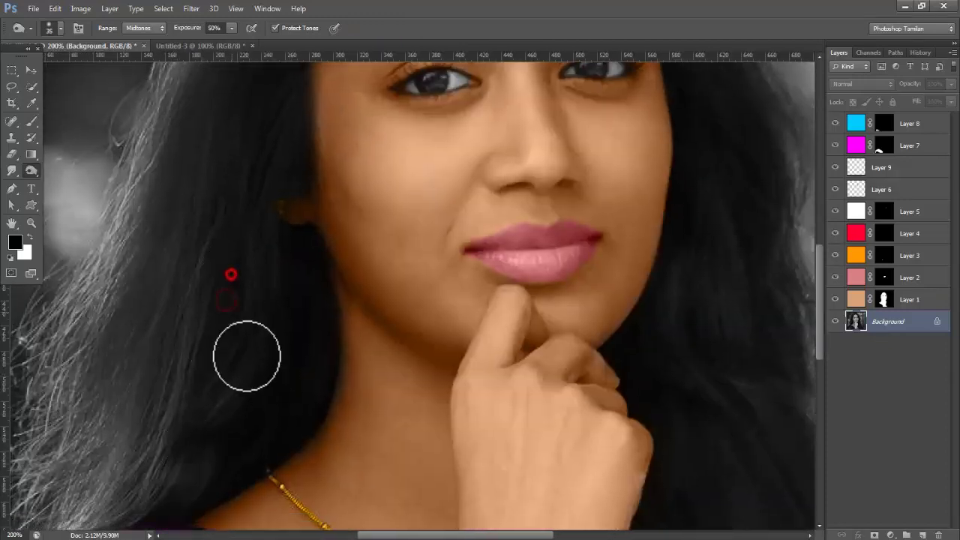
{"action": "left_click_drag", "start_coordinate": [253, 398], "coordinate": [198, 488]}
Step: Darken the forehead hairline and adjacent hair edge further with more burn strokes
{"action": "left_click_drag", "start_coordinate": [310, 284], "coordinate": [302, 446]}
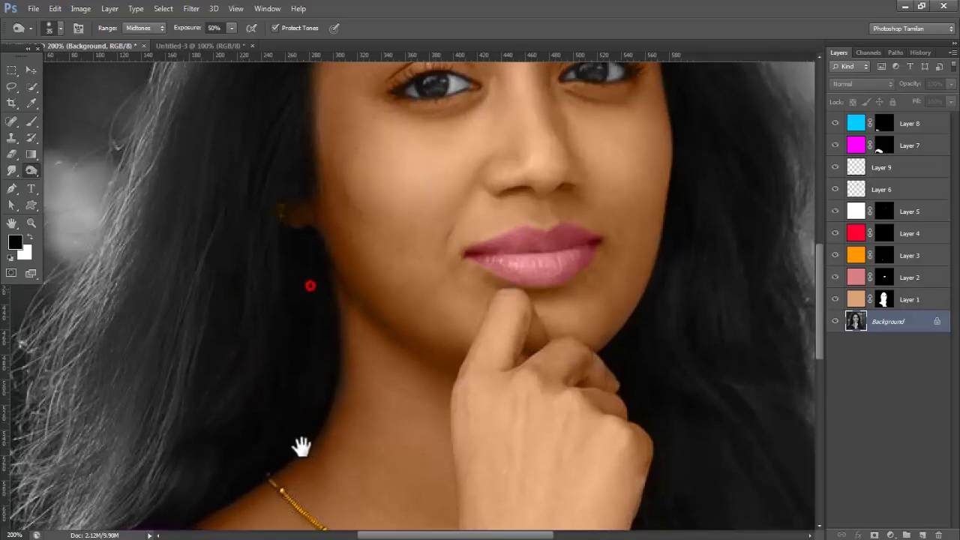
{"action": "left_click_drag", "start_coordinate": [263, 182], "coordinate": [236, 311]}
{"action": "mouse_move", "coordinate": [368, 336]}
{"action": "left_mouse_down"}
{"action": "mouse_move", "coordinate": [503, 328]}
{"action": "mouse_move", "coordinate": [458, 320]}
{"action": "mouse_move", "coordinate": [412, 224]}
{"action": "left_mouse_up"}
{"action": "left_click_drag", "start_coordinate": [499, 301], "coordinate": [523, 355]}
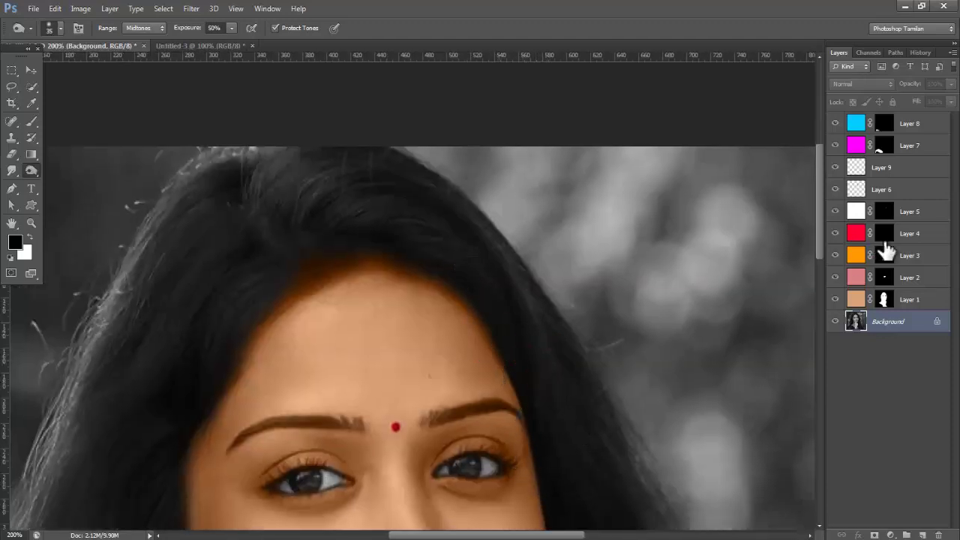
{"action": "key", "text": "ctrl+plus"}
{"action": "left_click_drag", "start_coordinate": [680, 257], "coordinate": [683, 183]}
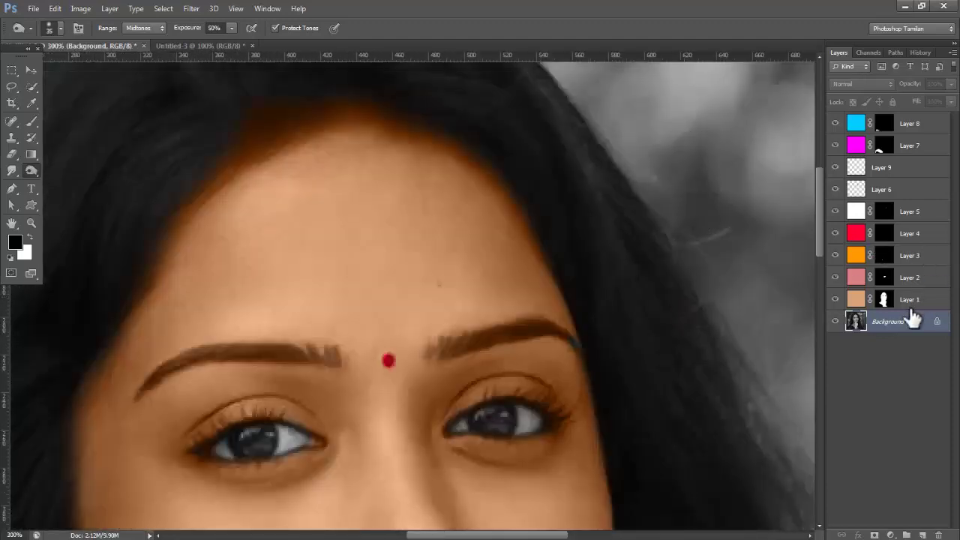
Step: Ready a small brush on Layer 1's mask to erase the blue tint at the right eyebrow tip
{"action": "left_click", "coordinate": [884, 299]}
{"action": "key", "text": "x"}
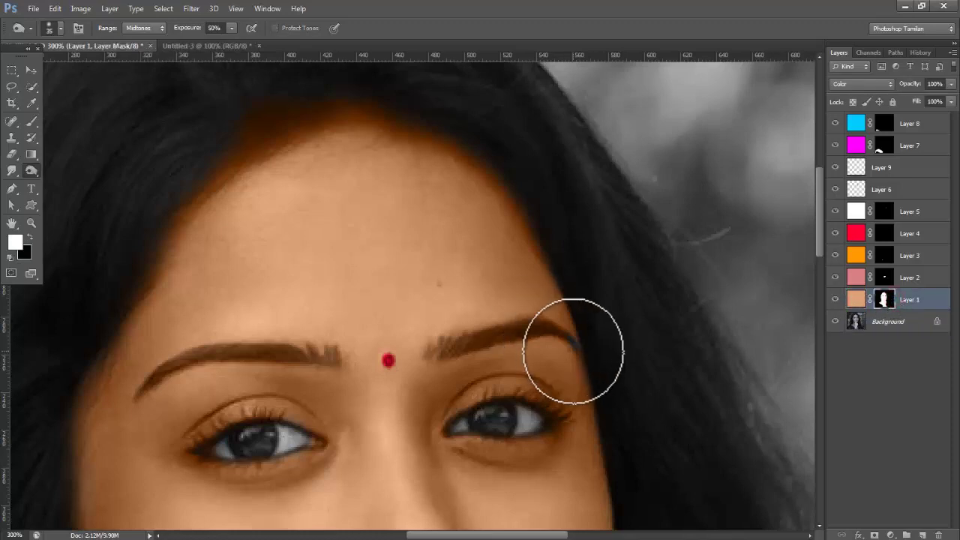
{"action": "key", "text": "bracketleft"}
{"action": "key", "text": "bracketleft"}
{"action": "key", "text": "bracketleft"}
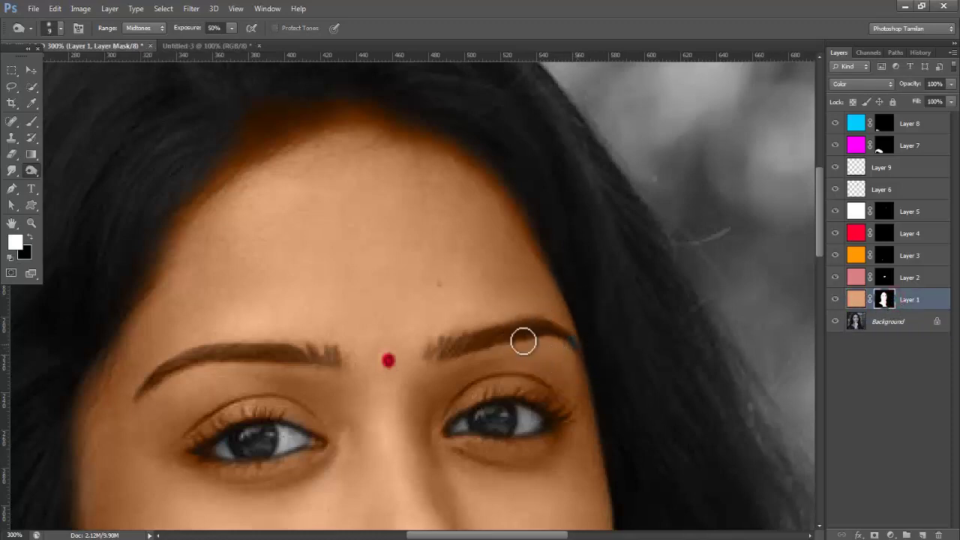
{"action": "left_click", "coordinate": [31, 121]}
{"action": "key", "text": "bracketleft"}
{"action": "key", "text": "bracketleft"}
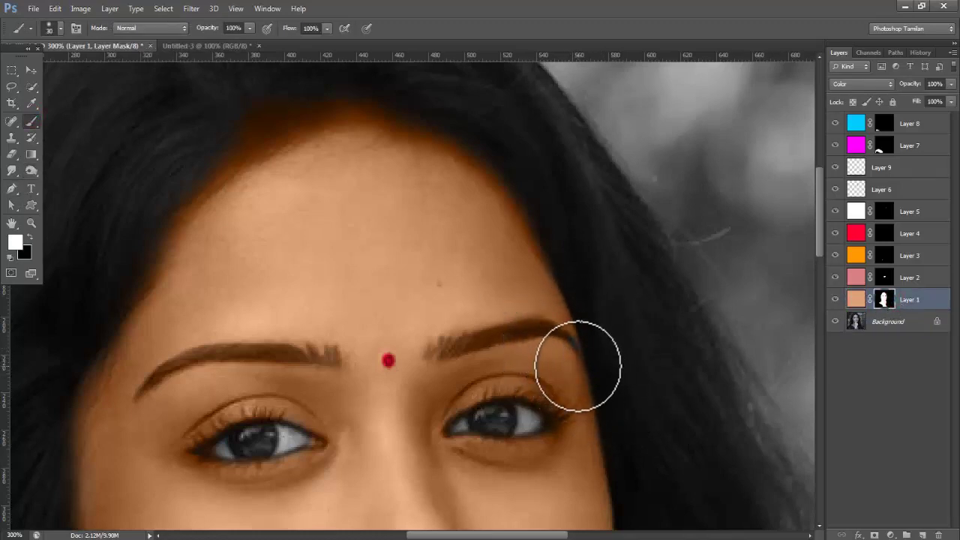
{"action": "key", "text": "bracketleft"}
{"action": "key", "text": "bracketleft"}
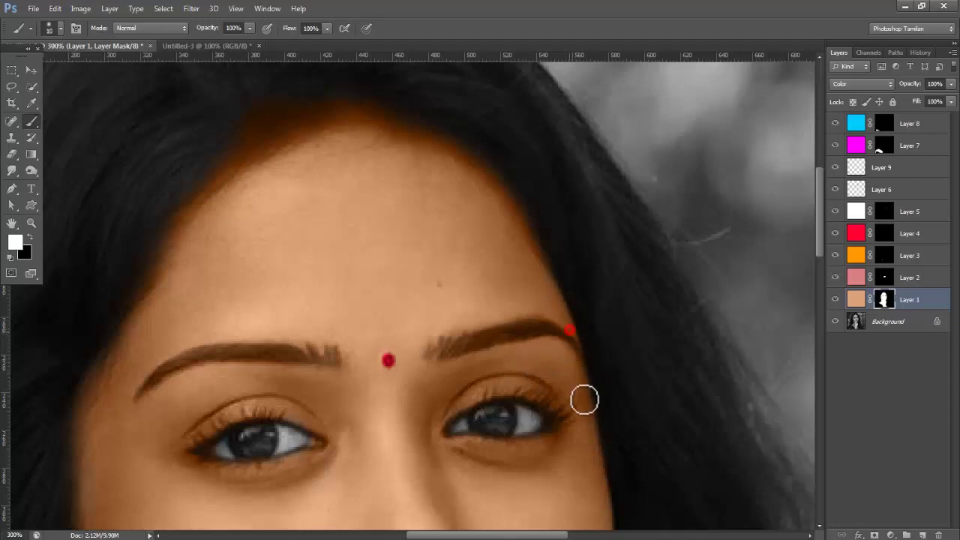
Step: Select Layer 6, swap the foreground and background colours, and fit the image in the window
{"action": "left_click", "coordinate": [862, 192]}
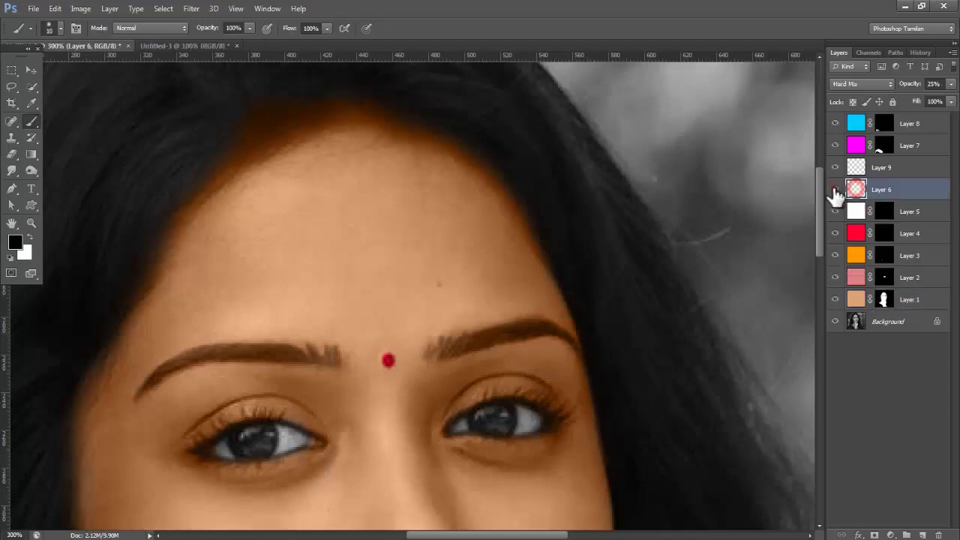
{"action": "left_click", "coordinate": [835, 189]}
{"action": "key", "text": "x"}
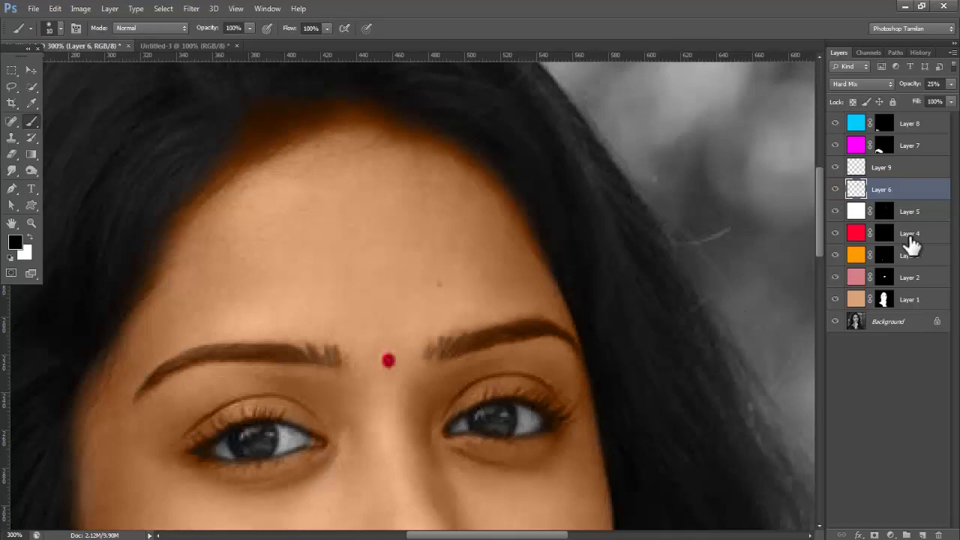
{"action": "key", "text": "ctrl+0"}
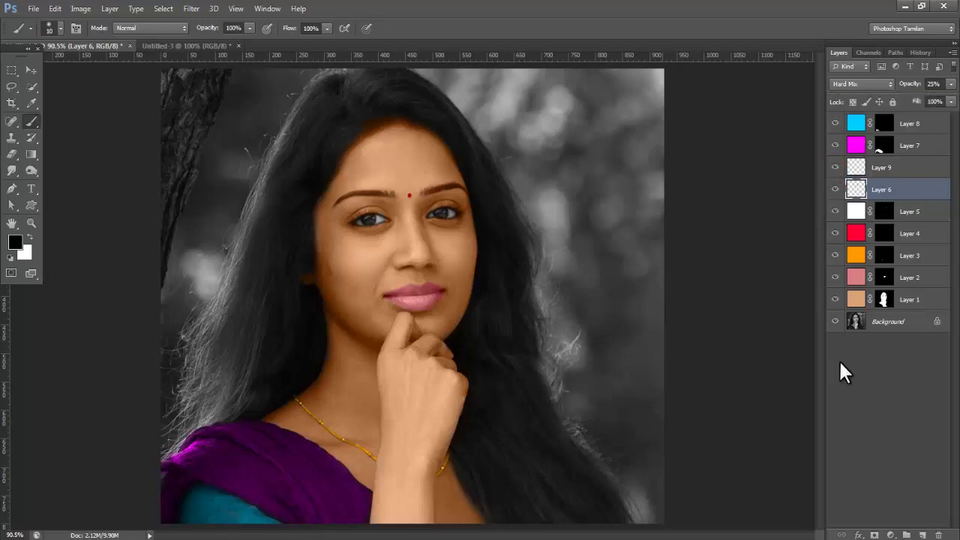
Step: Group Layers 1–8 into Group 1, then hide it to compare with the greyscale original
{"action": "left_click", "coordinate": [907, 125]}
{"action": "left_click", "coordinate": [916, 300], "text": "shift"}
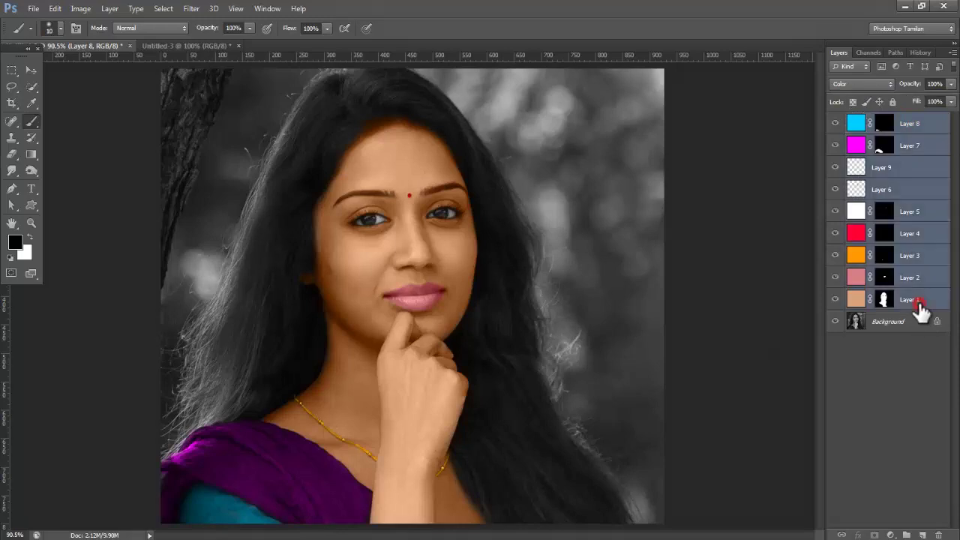
{"action": "key", "text": "ctrl+g"}
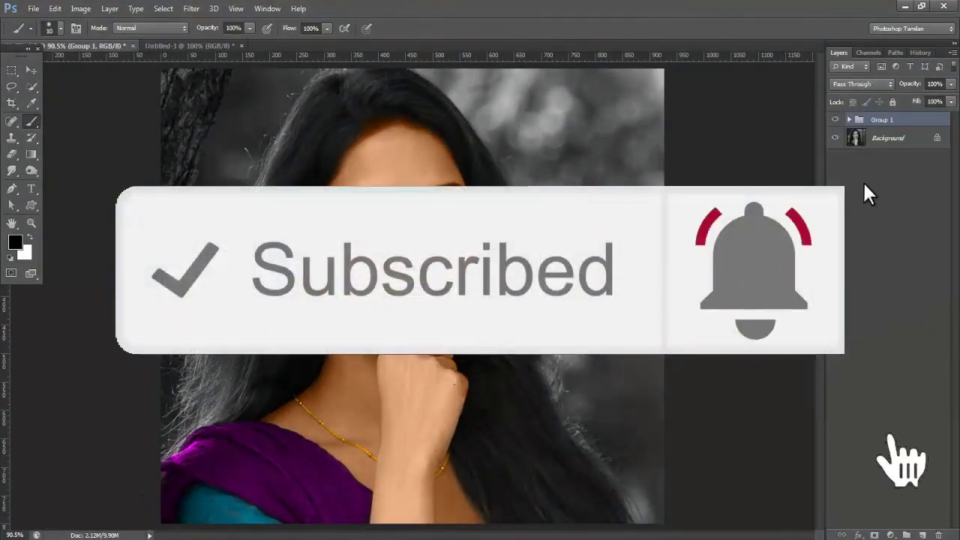
{"action": "left_click", "coordinate": [834, 121]}
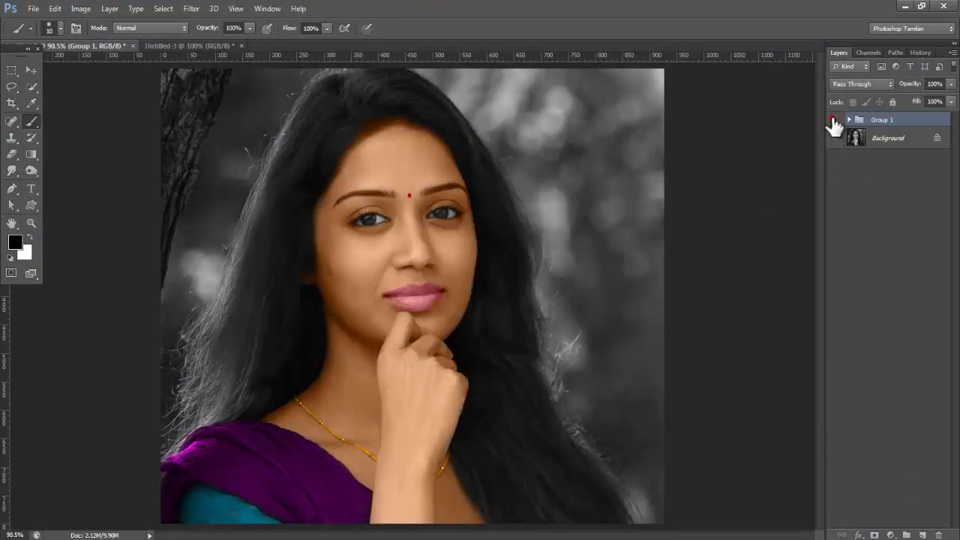